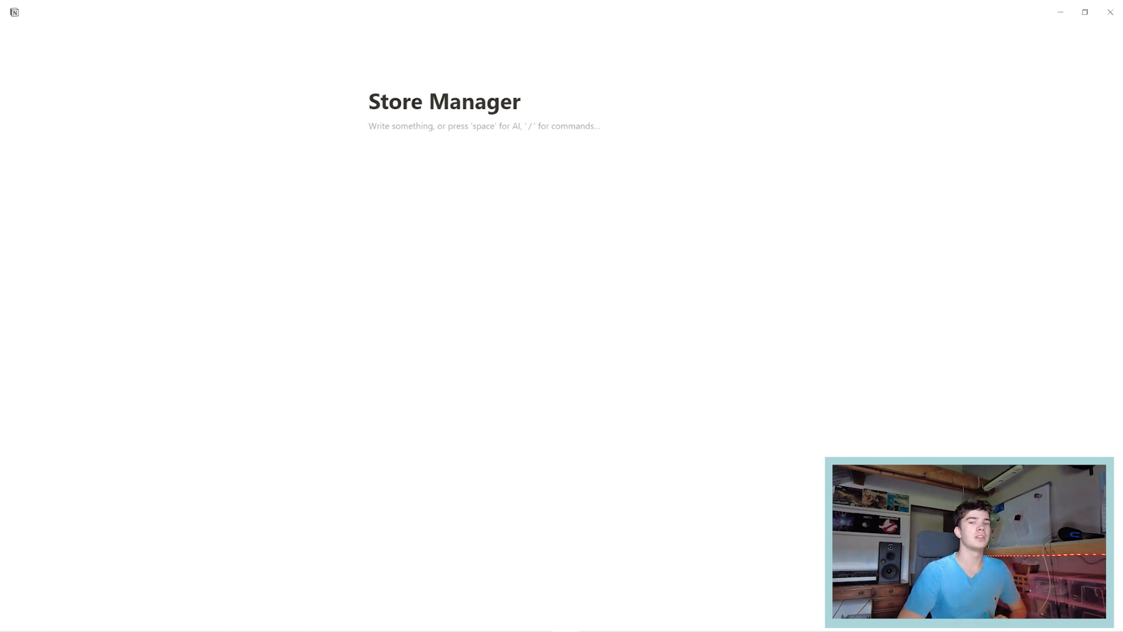
Insert a new blank table database with /table and title it 'Customer List'.
text(/)
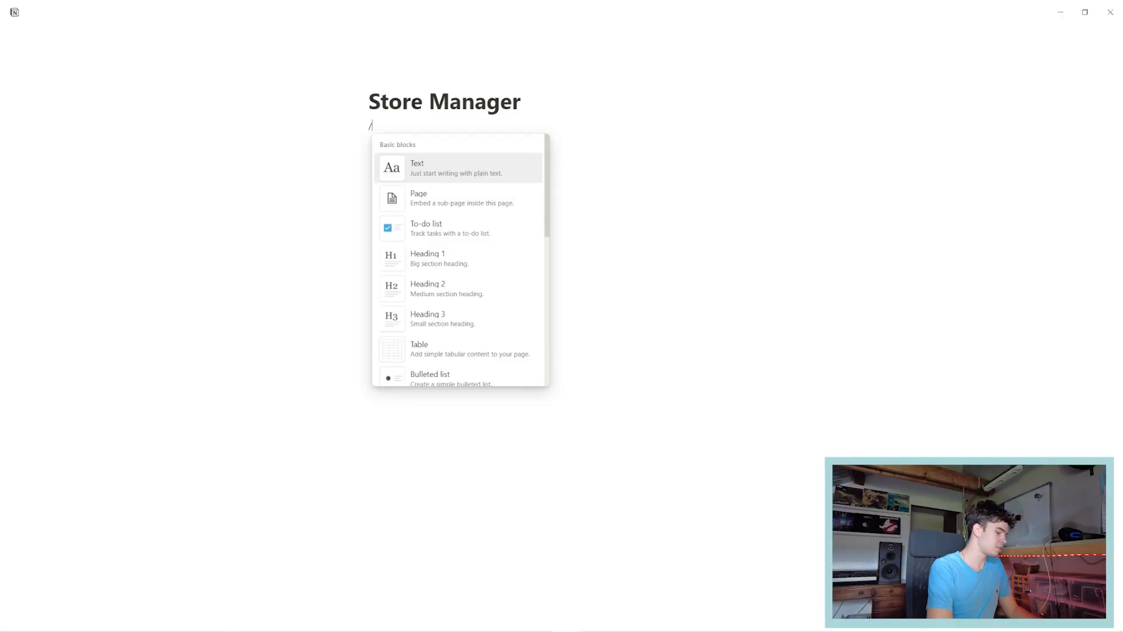
text(table)
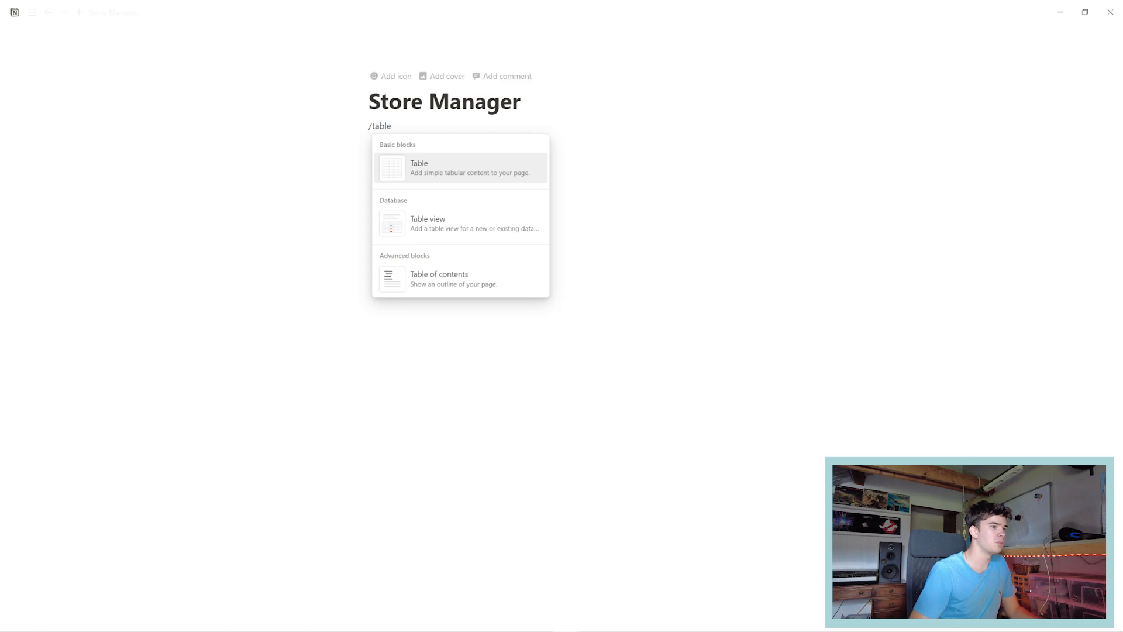
click(439, 223)
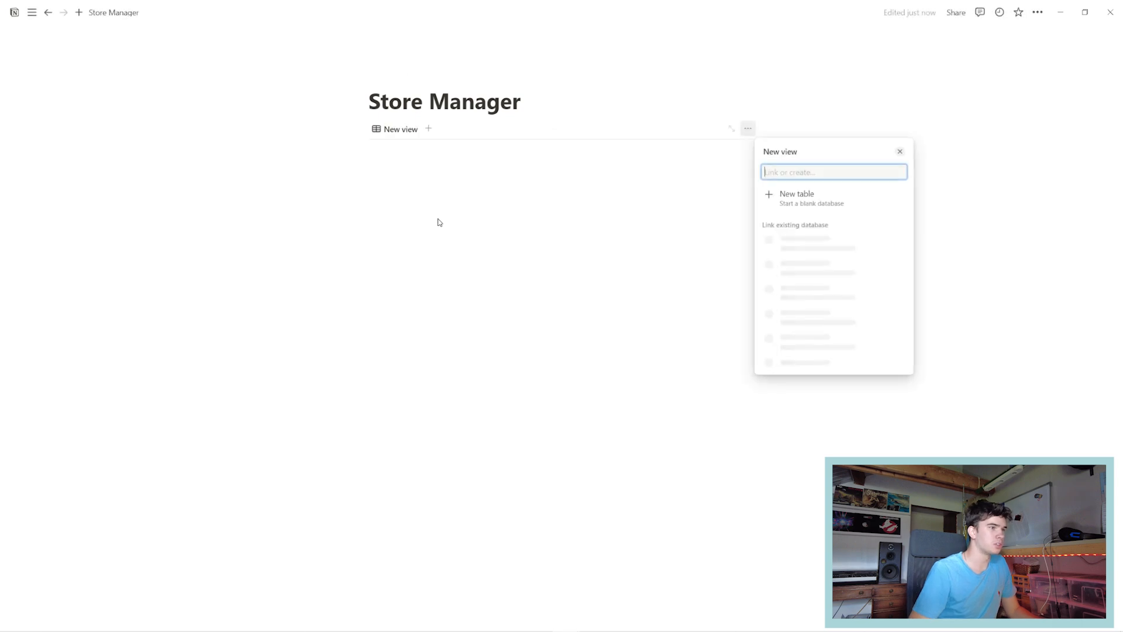
click(819, 199)
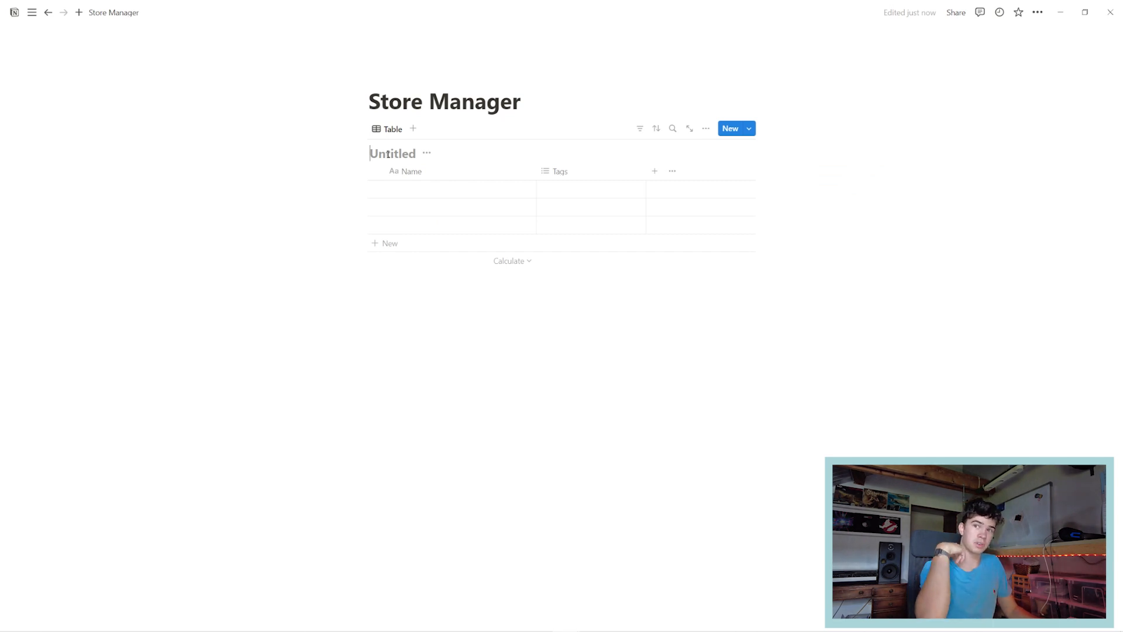
click(388, 154)
text(Customer List)
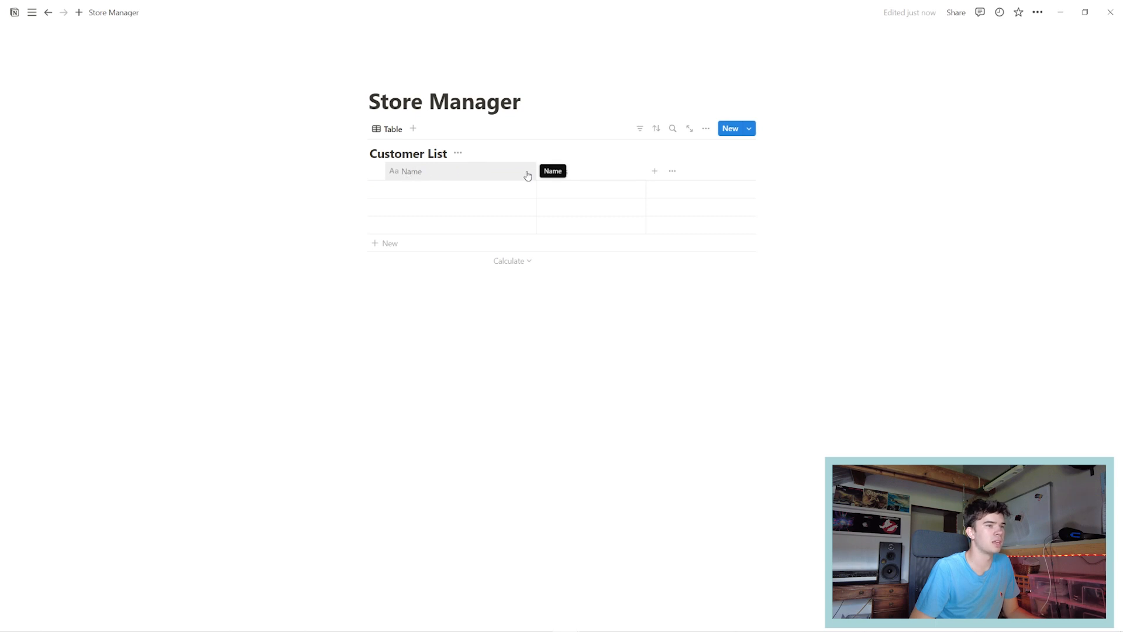
Delete the Tags column from the Customer List.
click(587, 171)
click(567, 351)
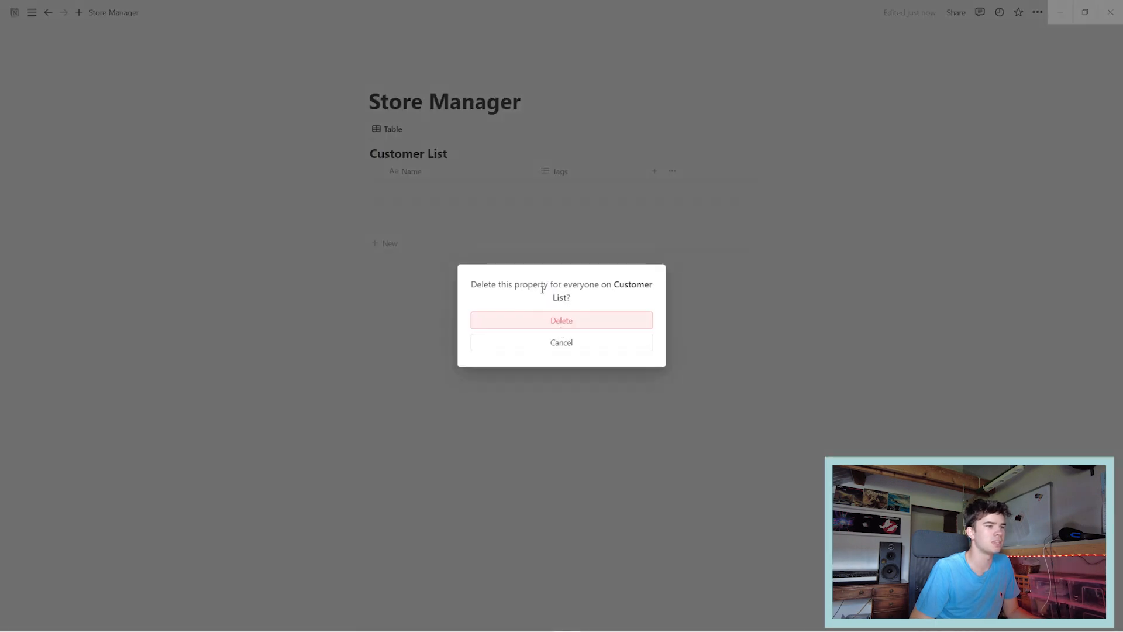
click(543, 326)
Enter three customer names in the Name column and delete the empty fourth row.
click(419, 187)
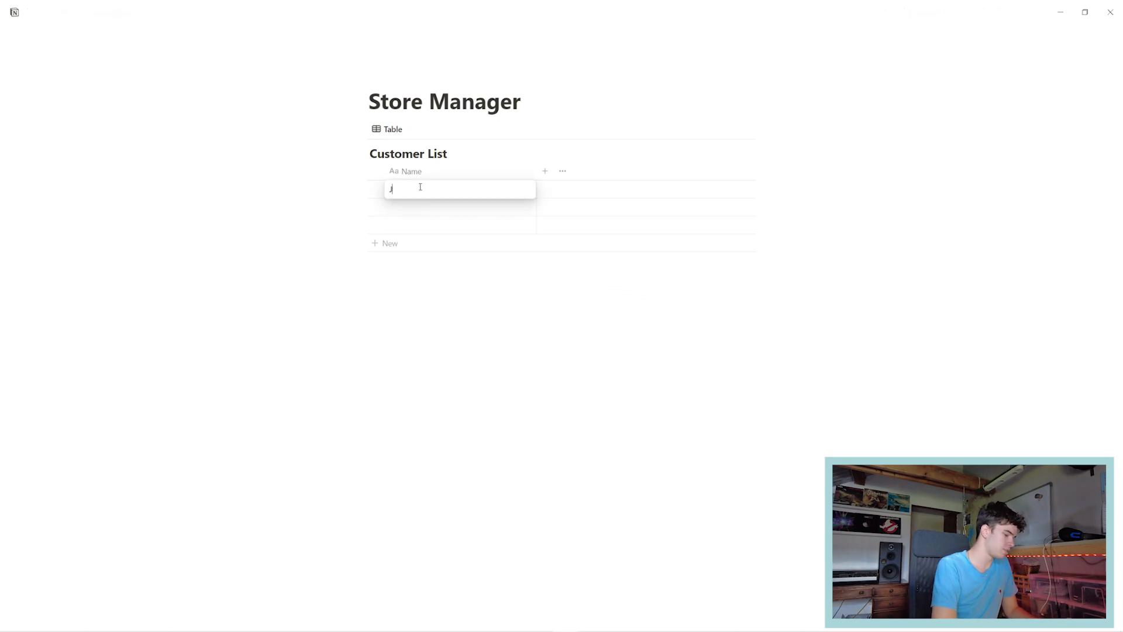
text(John)
key(Return)
text(Alice)
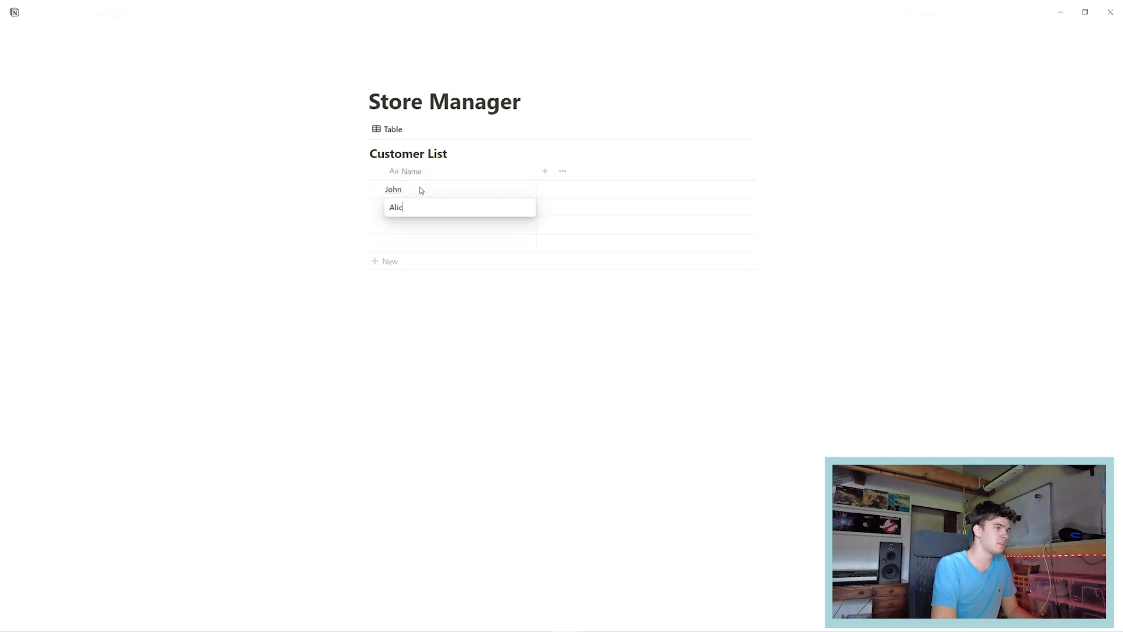
key(Return)
text(Joshua)
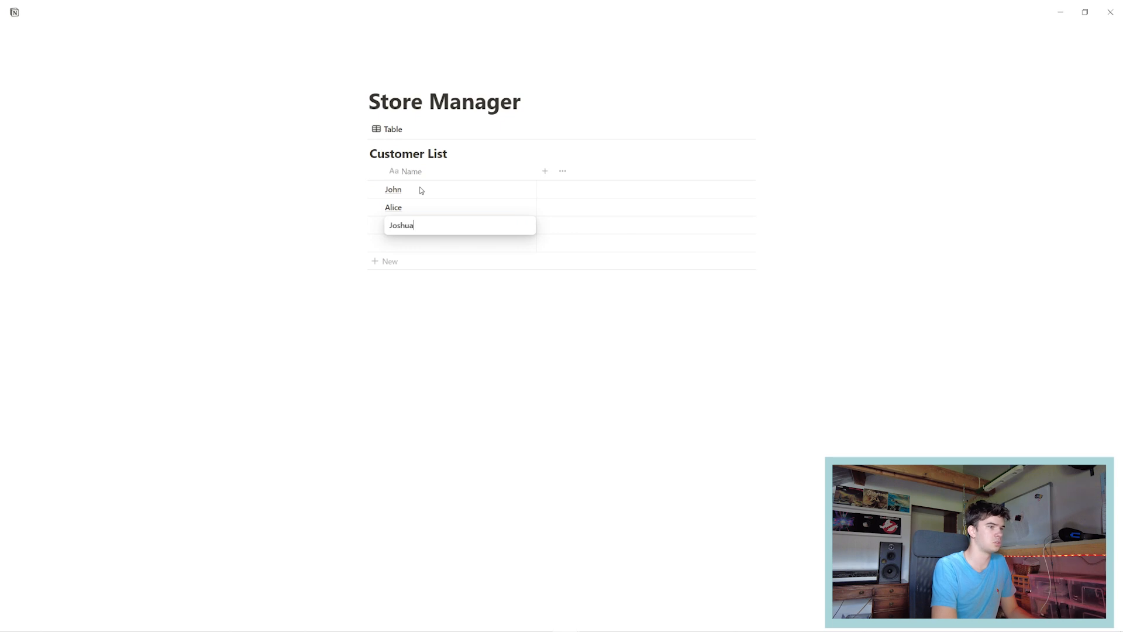
key(Return)
click(375, 243)
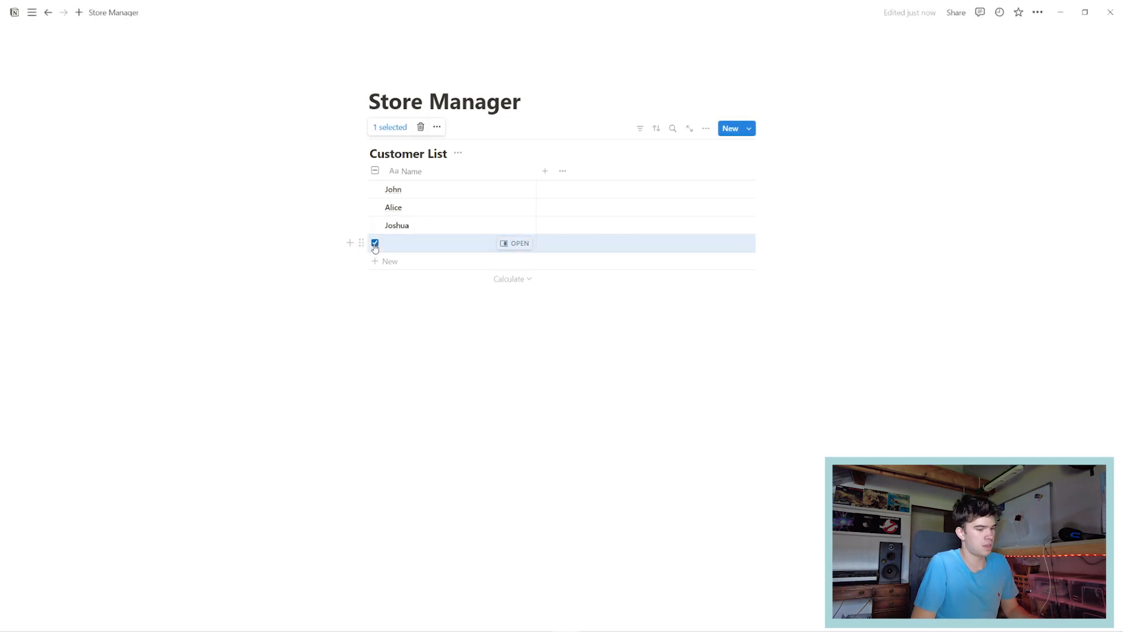
key(Delete)
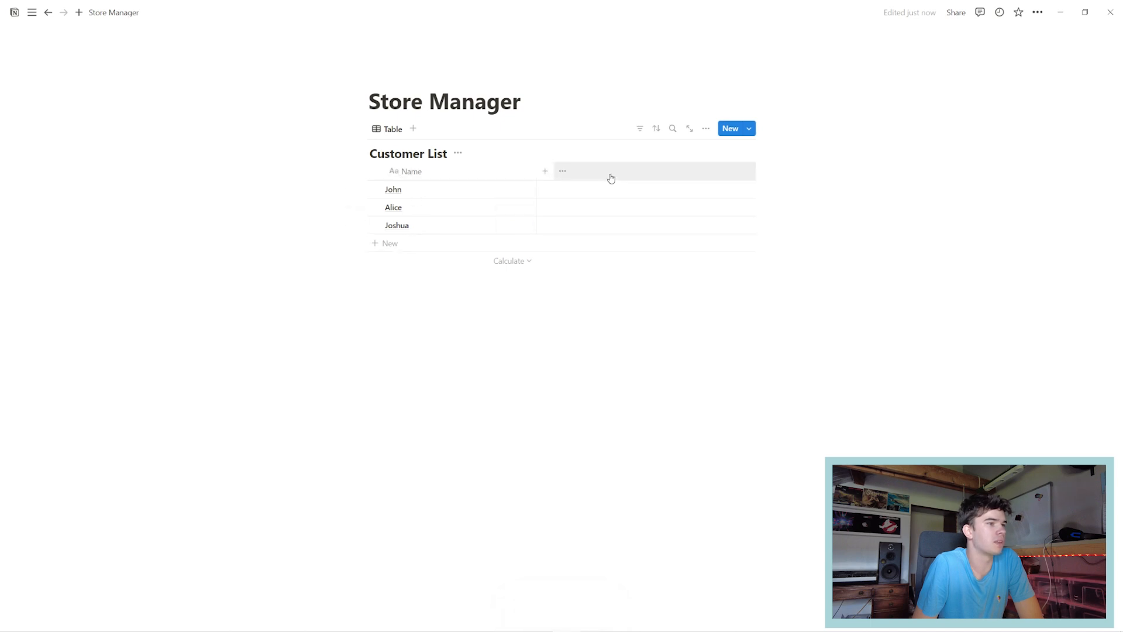
Add a Phone column and enter the first customer's phone number.
click(544, 172)
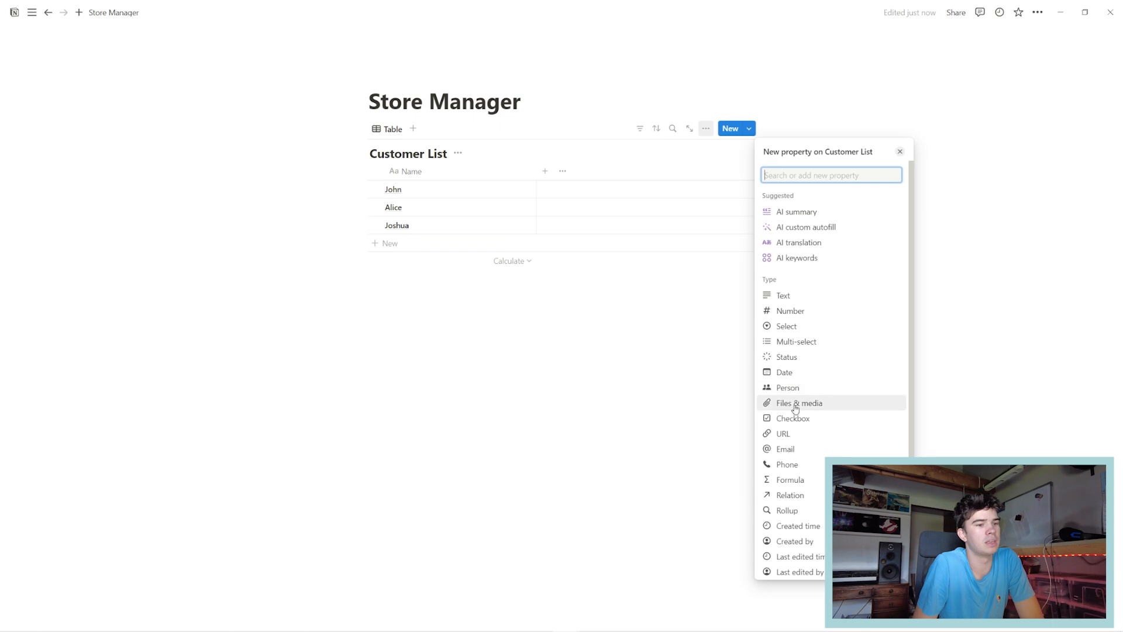
click(797, 464)
click(718, 379)
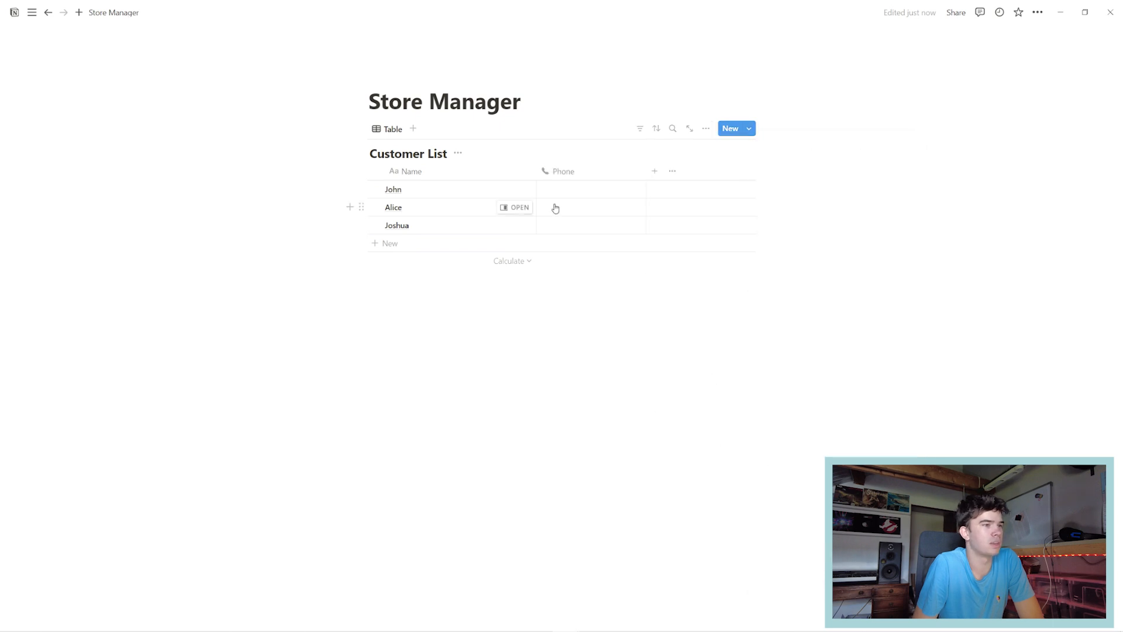
click(571, 191)
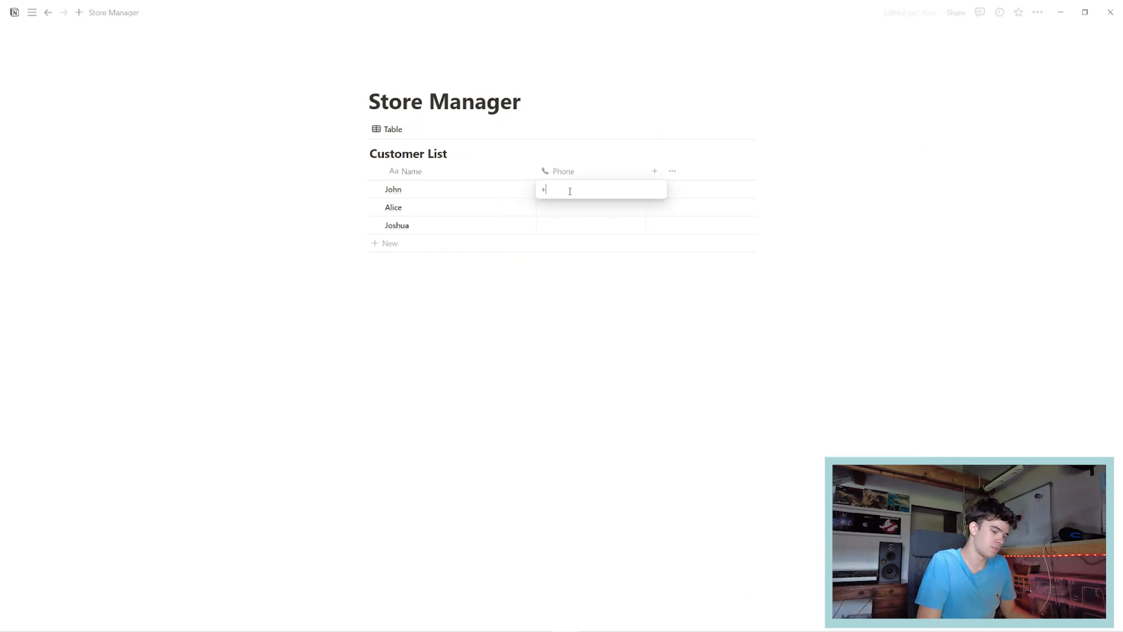
key(Return)
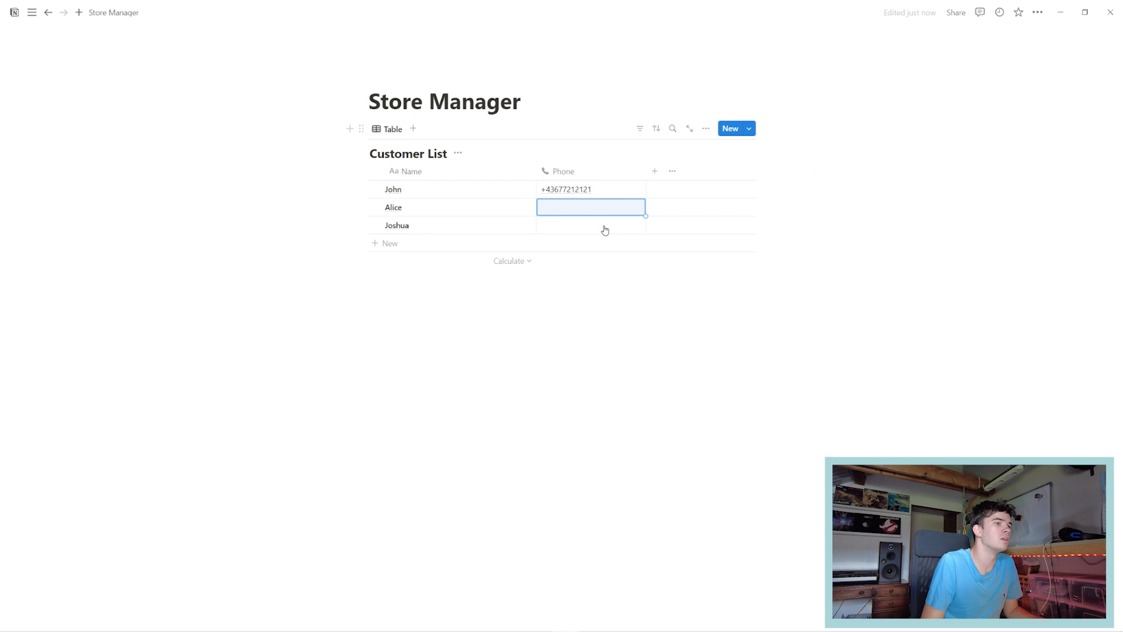
Add a Checkbox column and a Text column to the Customer List.
click(655, 171)
scroll(813, 222, down, 1)
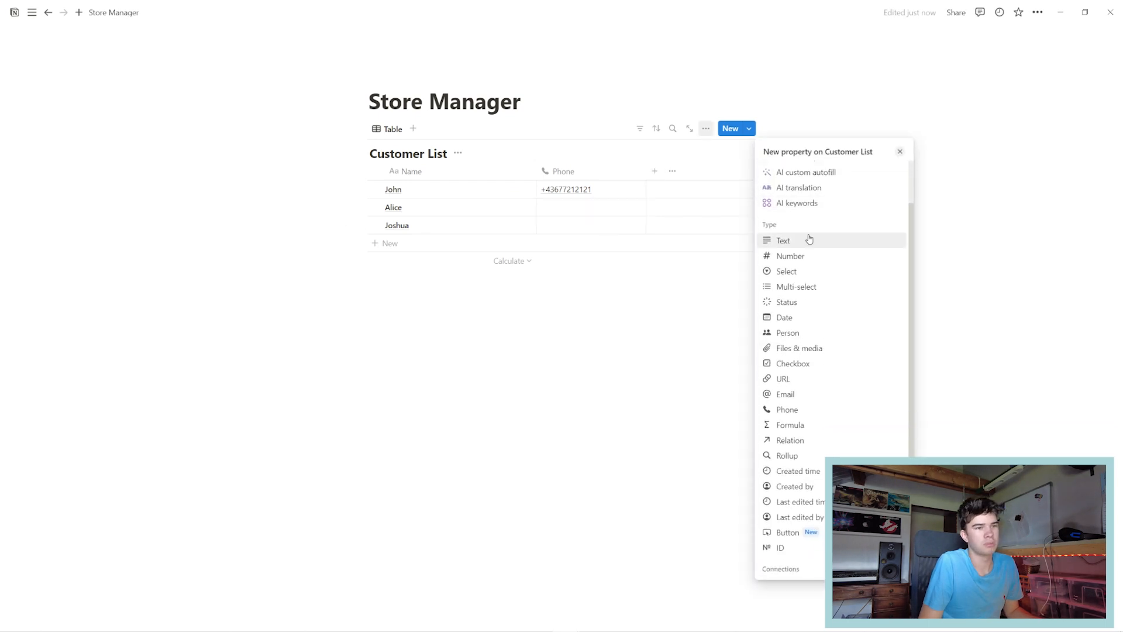
click(804, 366)
click(663, 383)
click(752, 172)
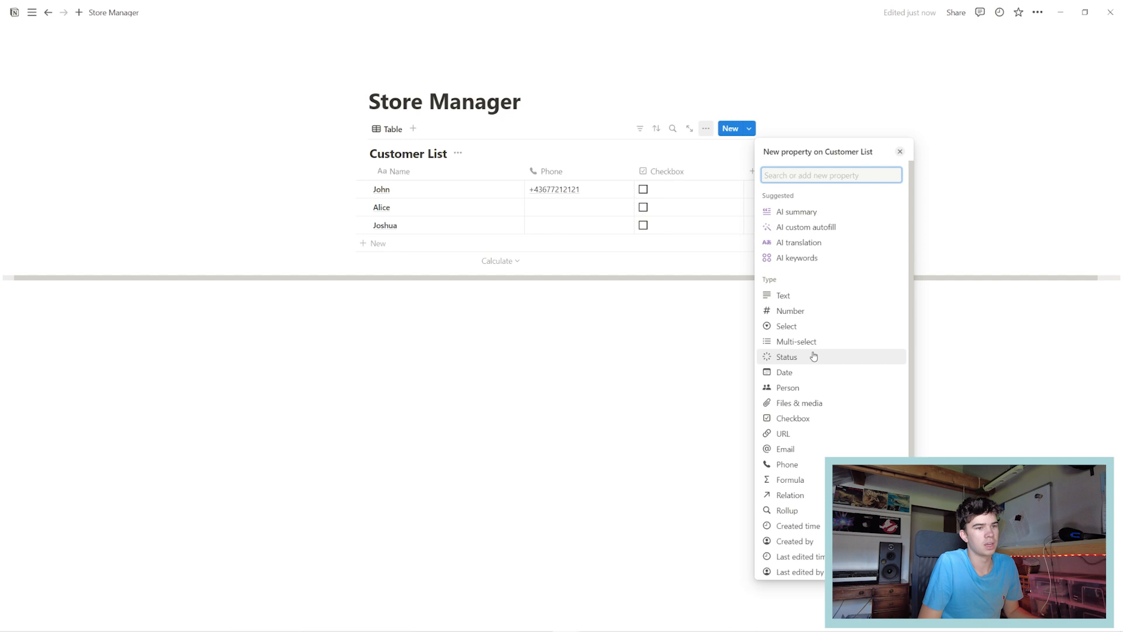
click(807, 295)
click(655, 390)
click(673, 189)
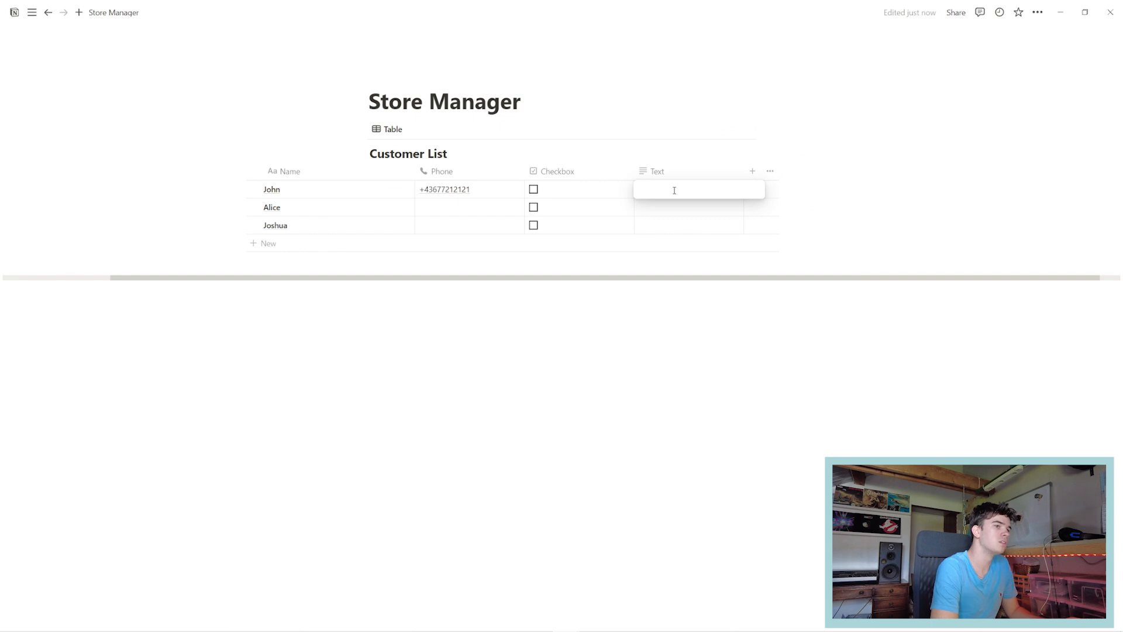
Rename the Text column to 'Notes'.
key(Escape)
click(656, 171)
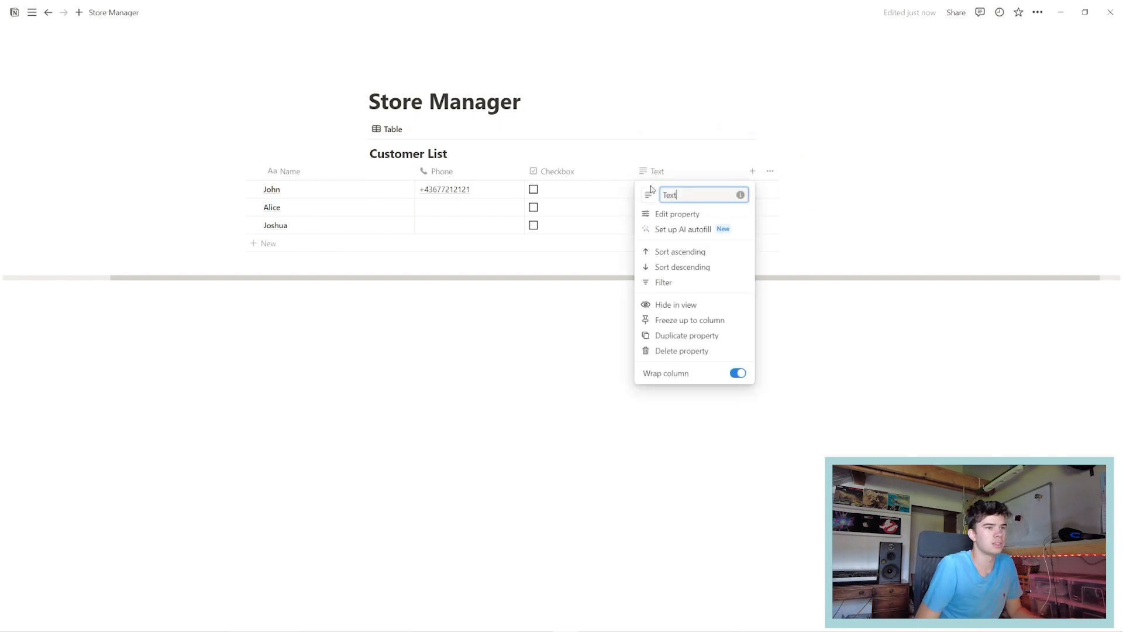
click(660, 174)
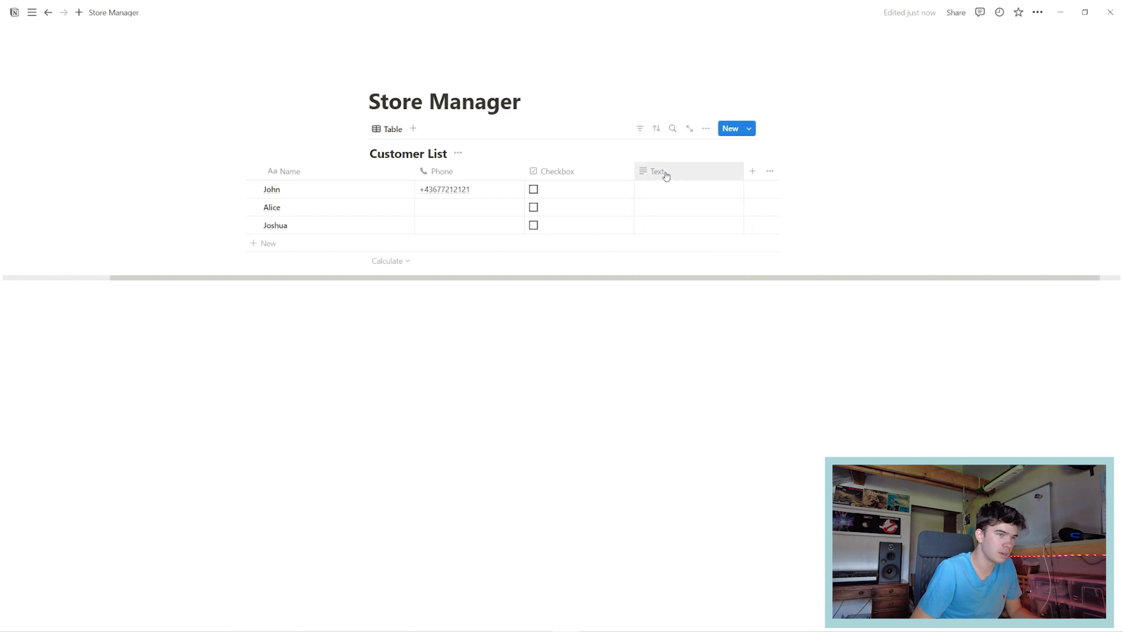
click(663, 174)
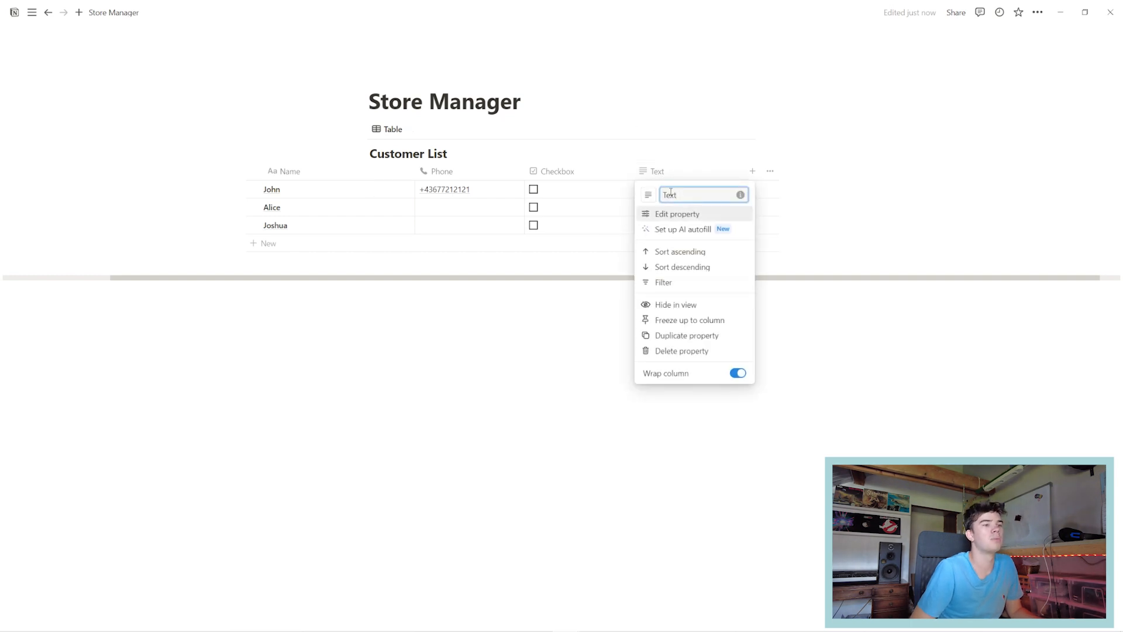
text(Notes)
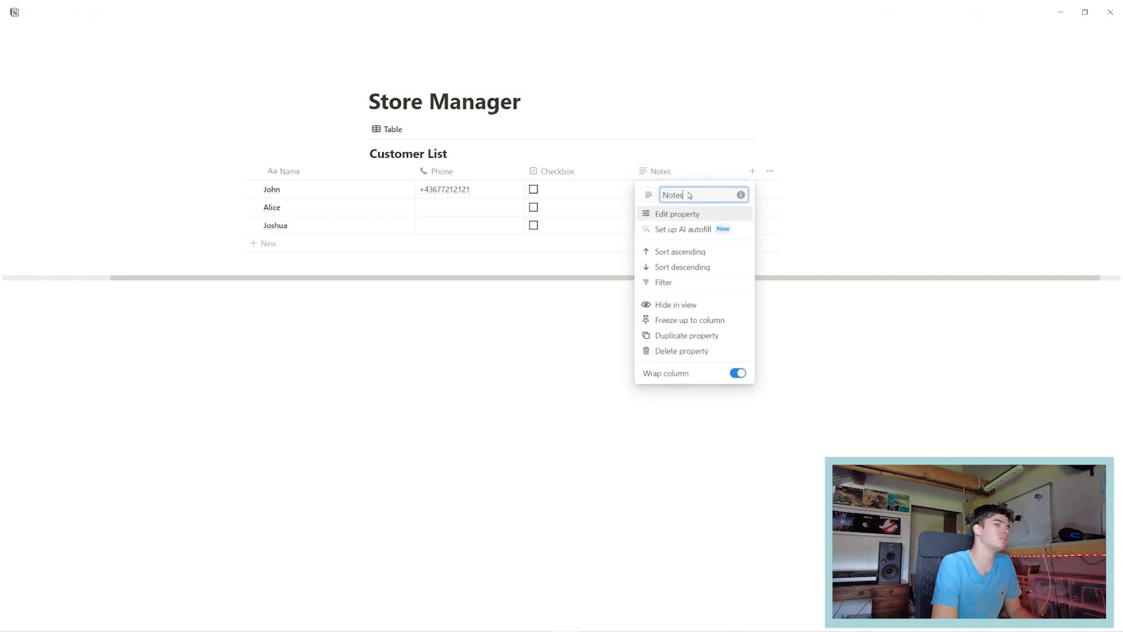
key(Return)
Give the Notes column the lines-with-pencil icon.
click(769, 172)
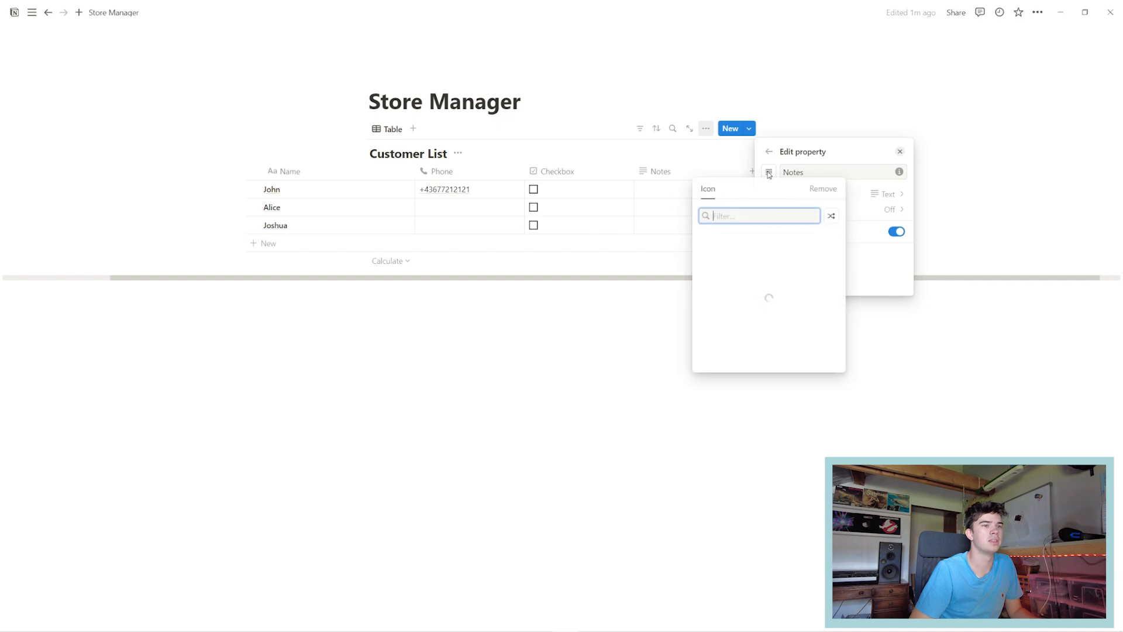
text(note)
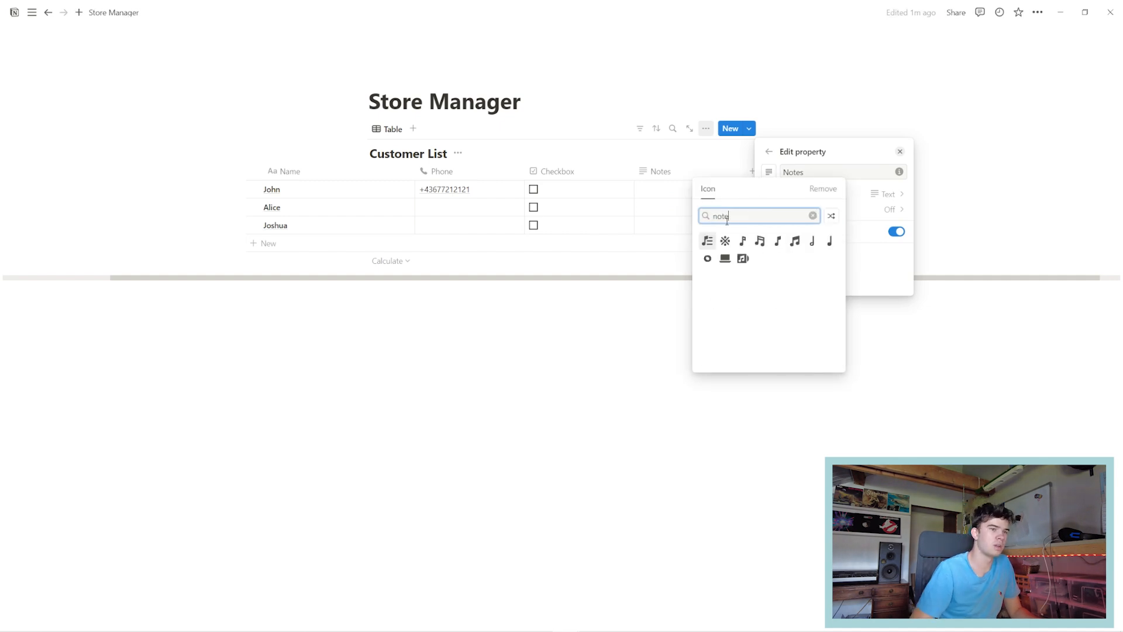
double_click(724, 216)
text(pencil)
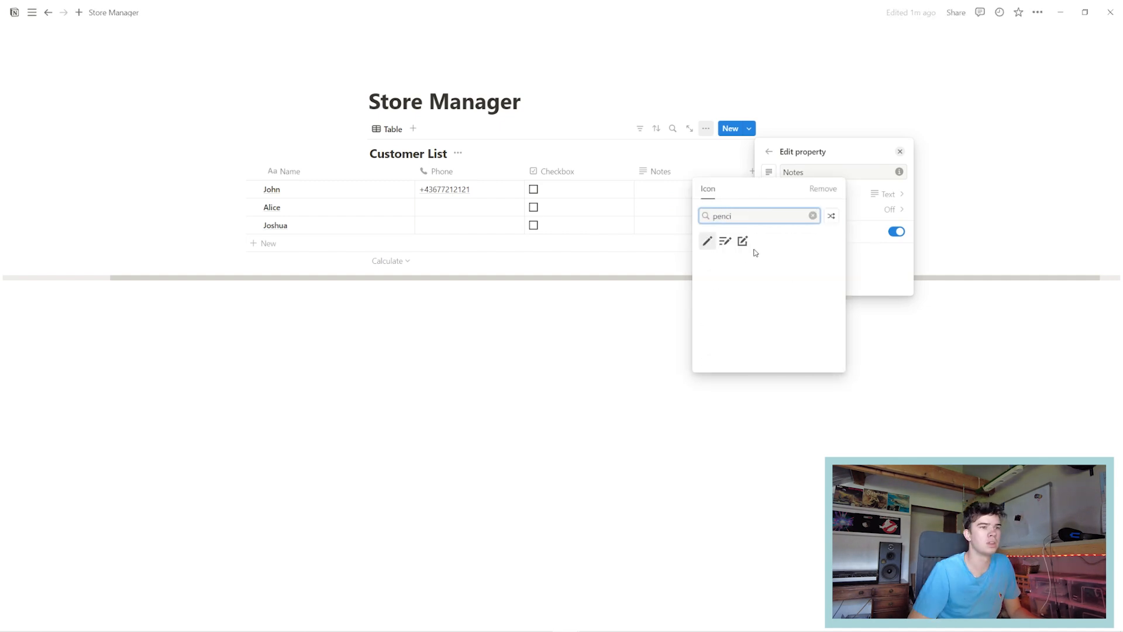
click(725, 241)
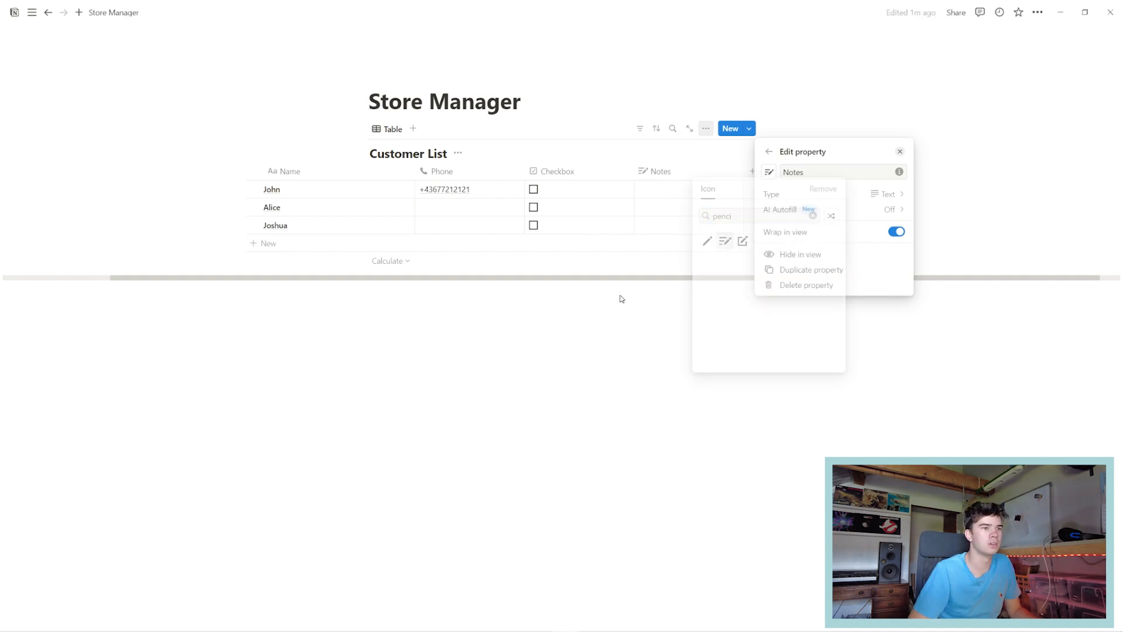
click(621, 299)
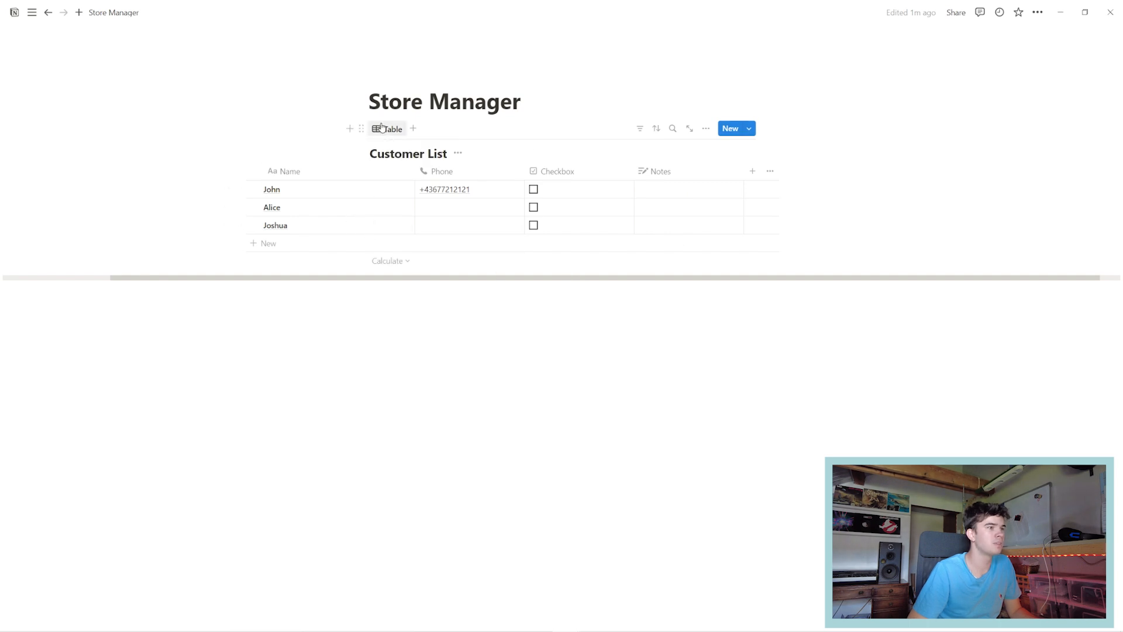
After previewing Timeline, Calendar, List and Gallery layouts, add a Board view of the Customer List.
click(414, 130)
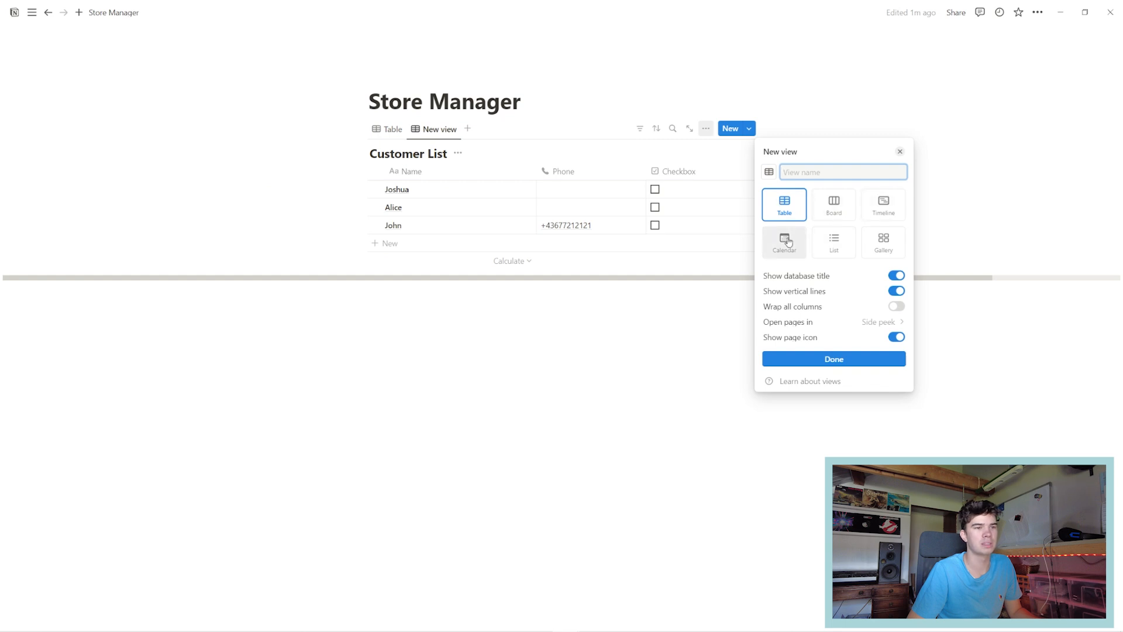
click(840, 212)
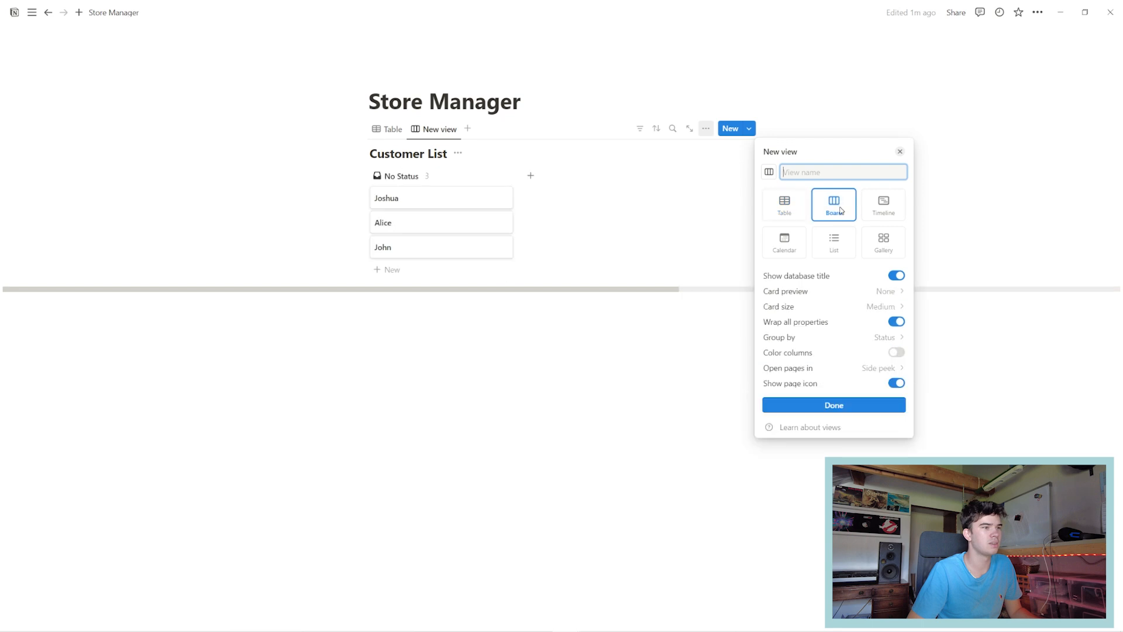
click(882, 205)
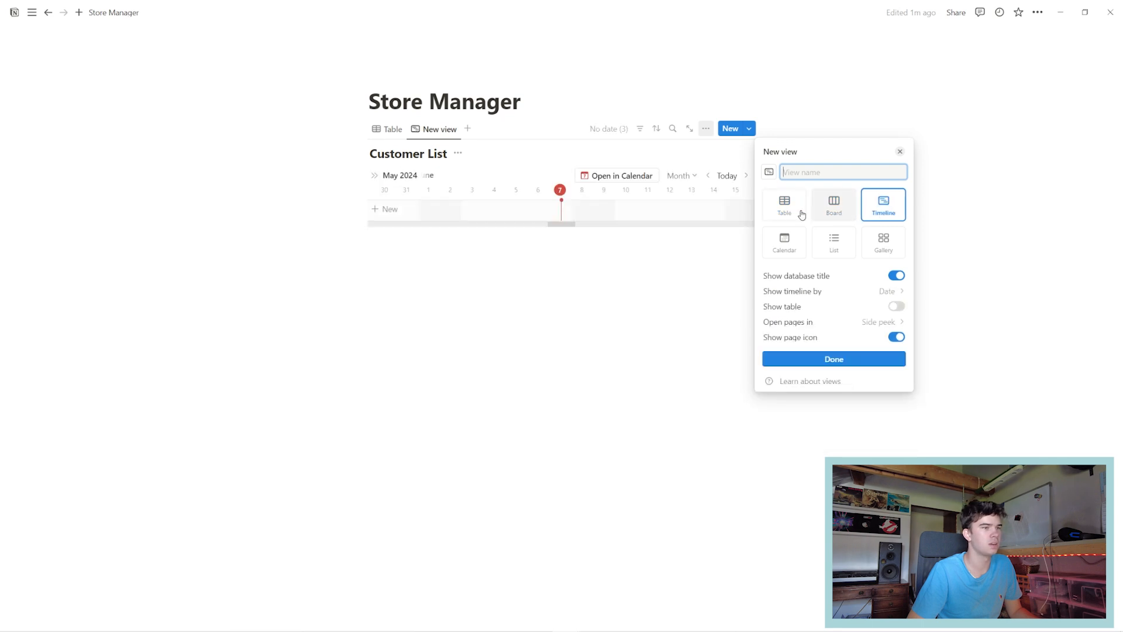
click(784, 243)
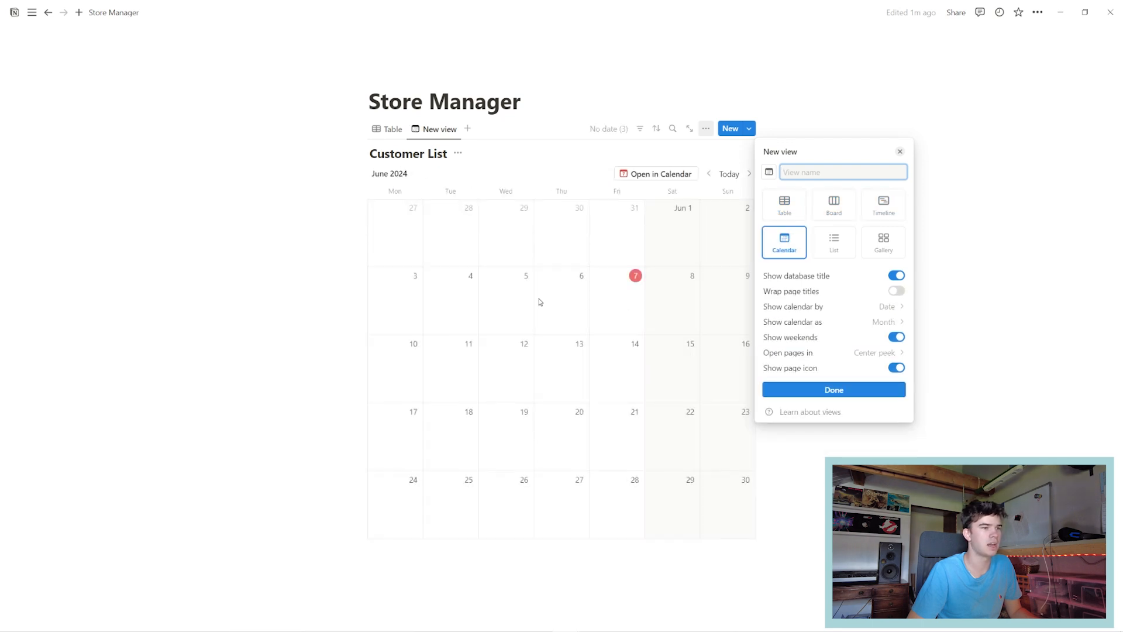
click(833, 250)
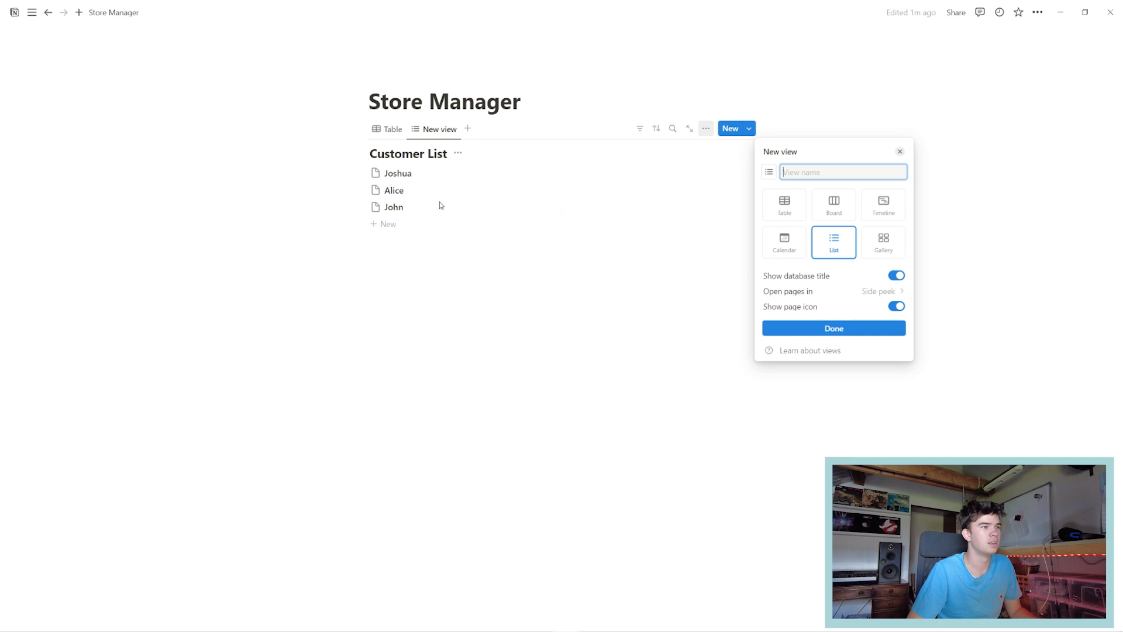
click(885, 243)
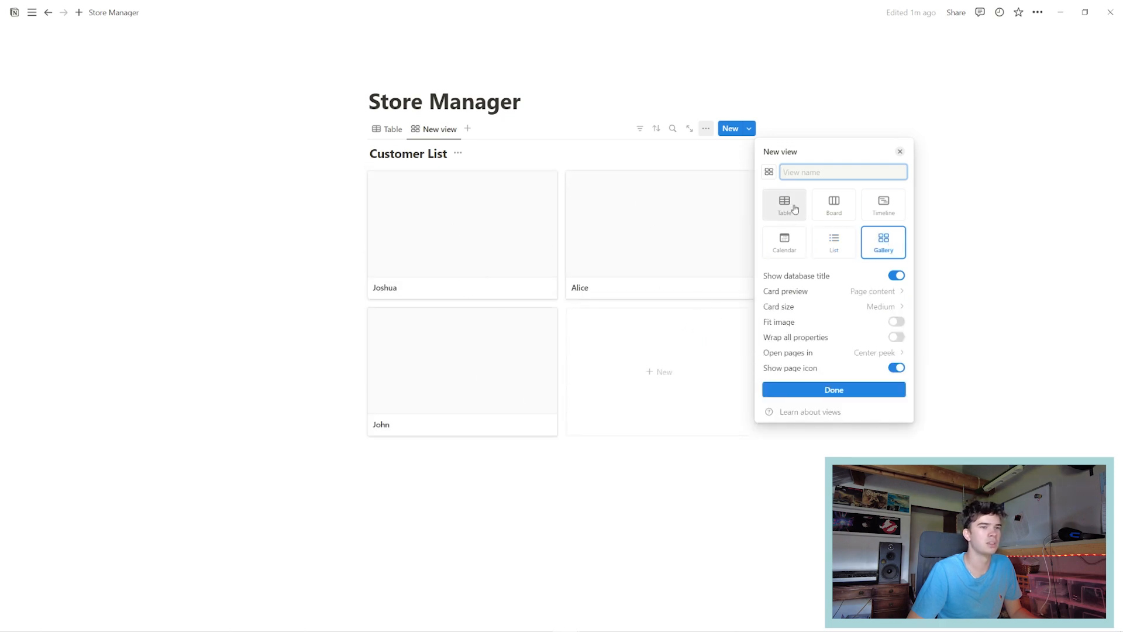
click(834, 208)
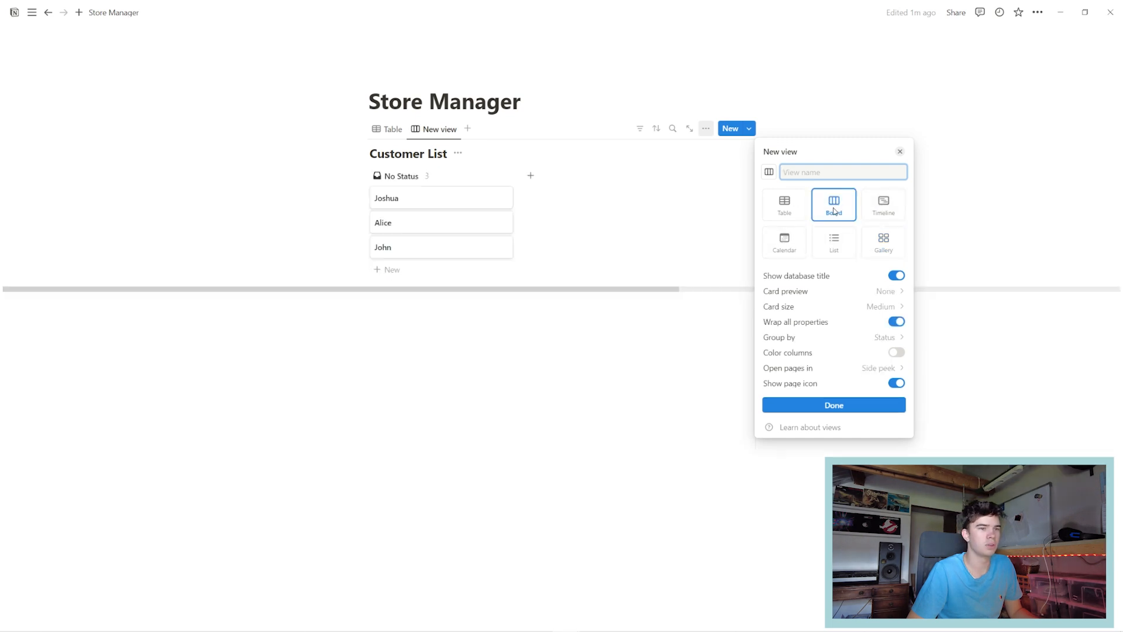
click(827, 410)
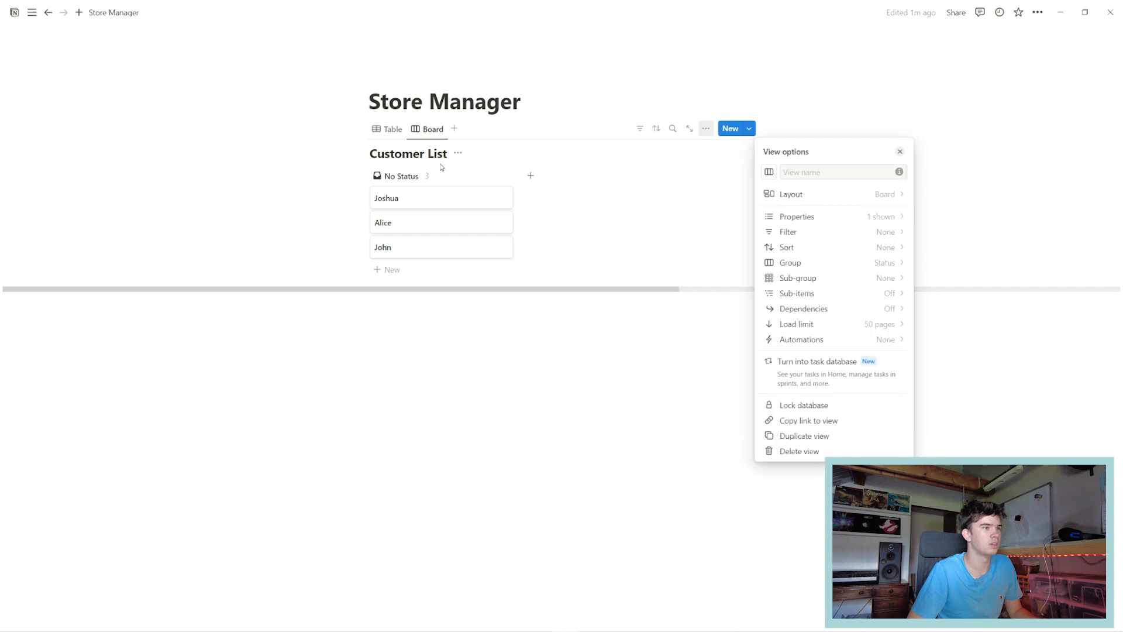
Back in the table, add a status-type column named Status 1.
click(389, 135)
click(389, 134)
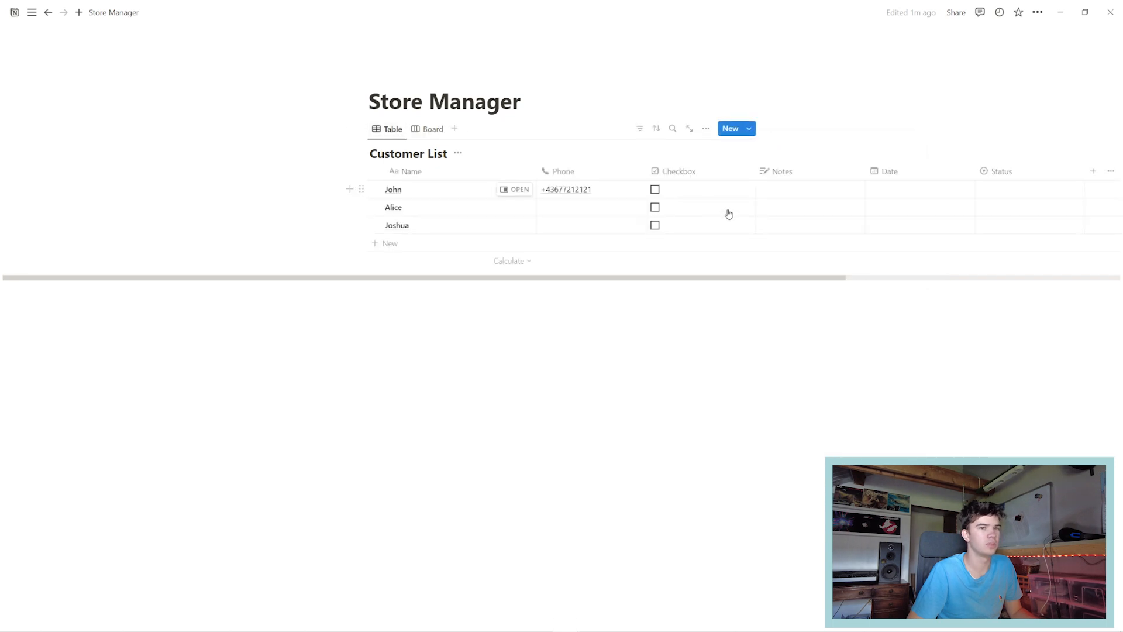
drag(728, 277, 903, 276)
click(866, 173)
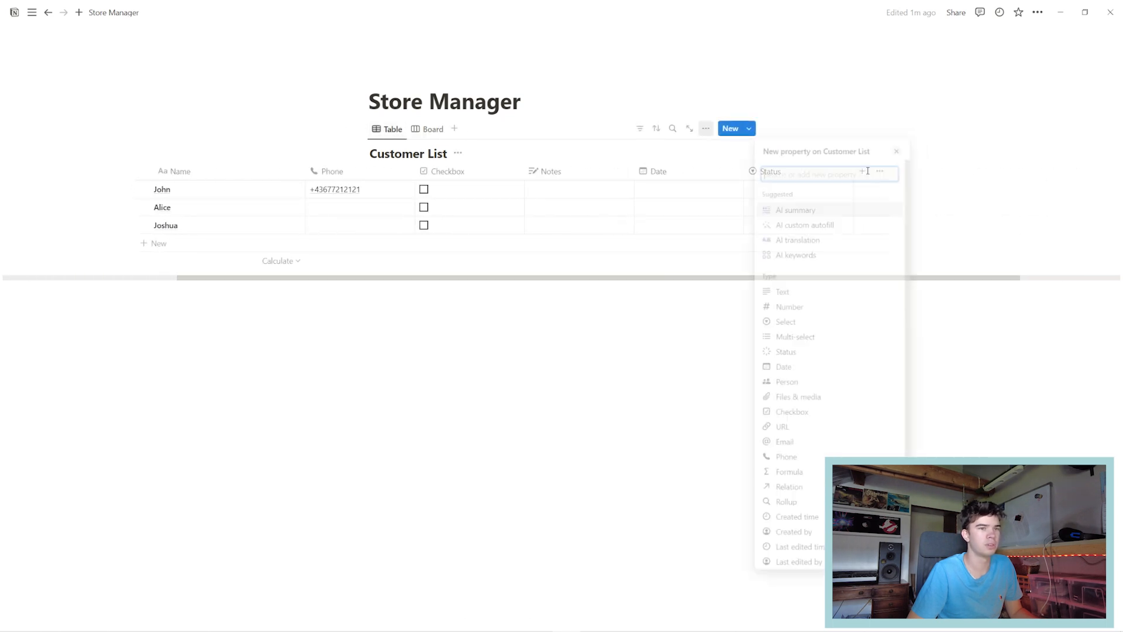
click(784, 357)
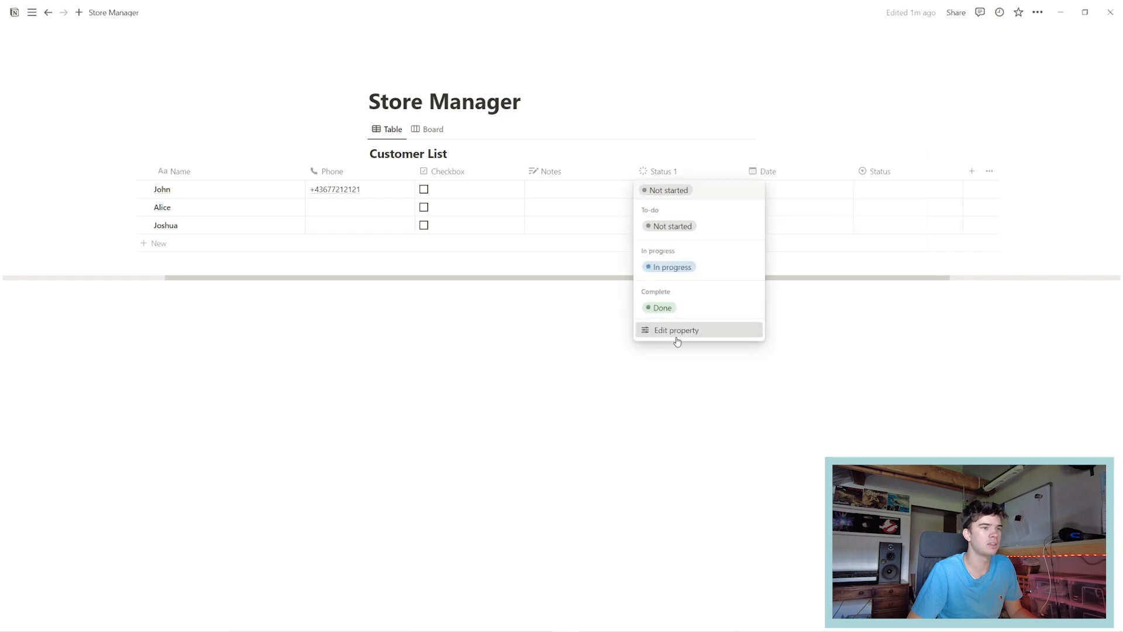
Rename the Status 1 options 'Not started' to 'No Sales' and 'Done' to 'Sold'.
click(677, 341)
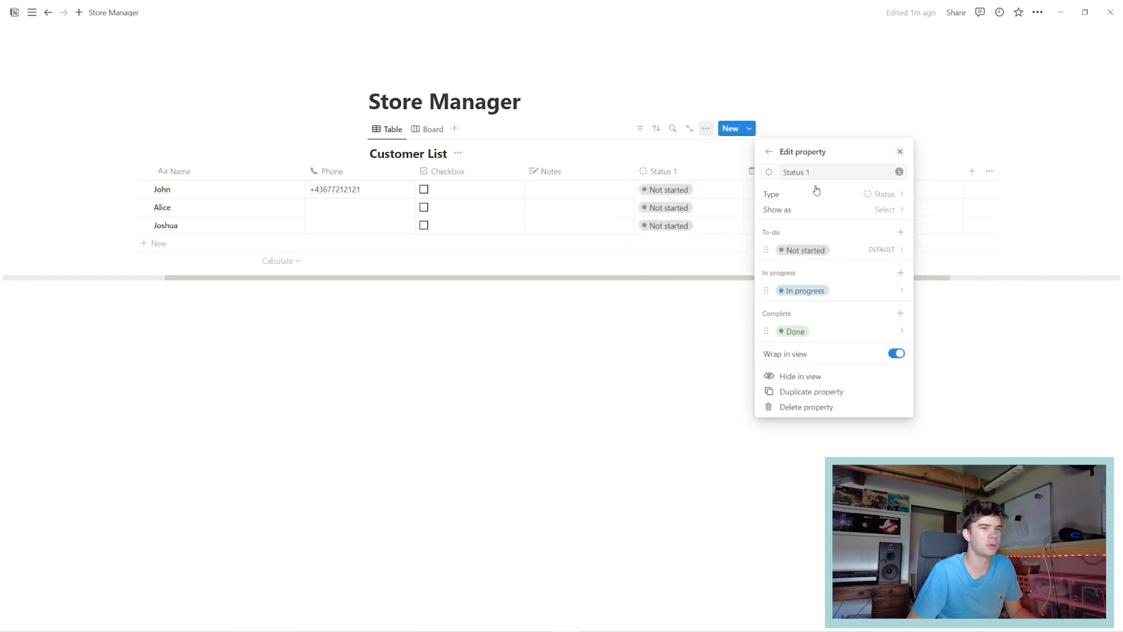
click(843, 253)
text(No Sales)
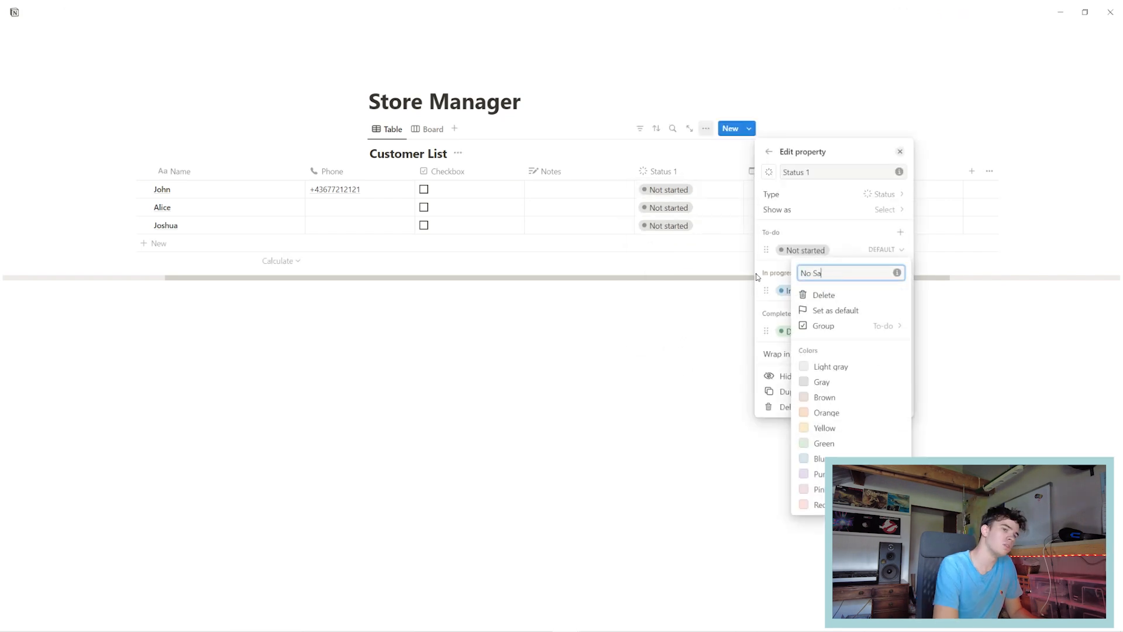
key(Return)
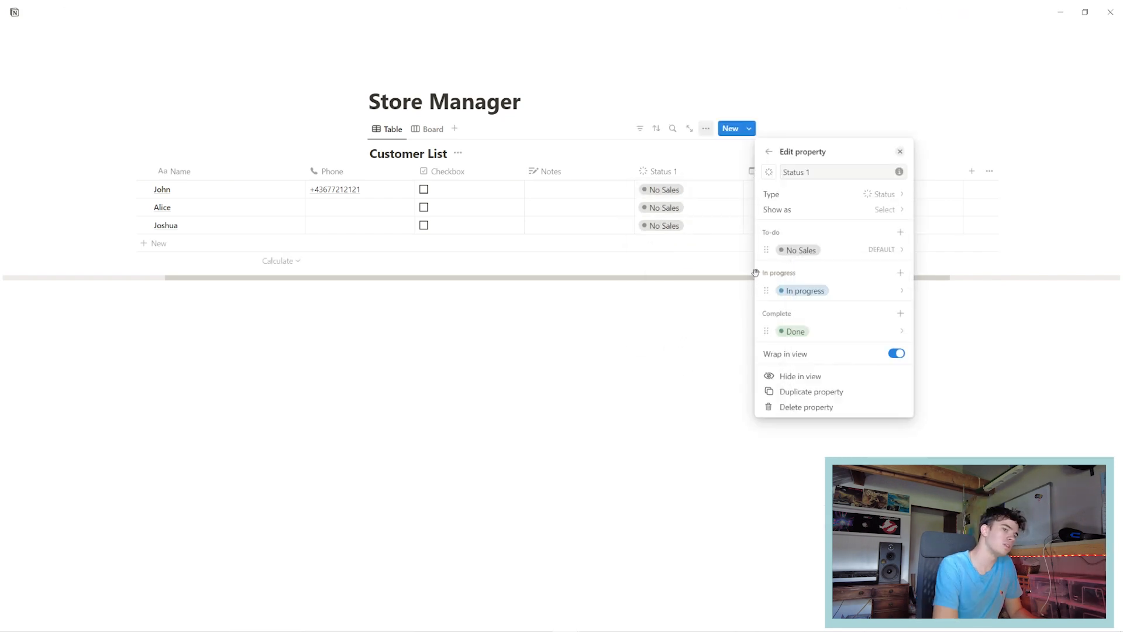
click(815, 333)
double_click(816, 354)
text(Sold)
key(Return)
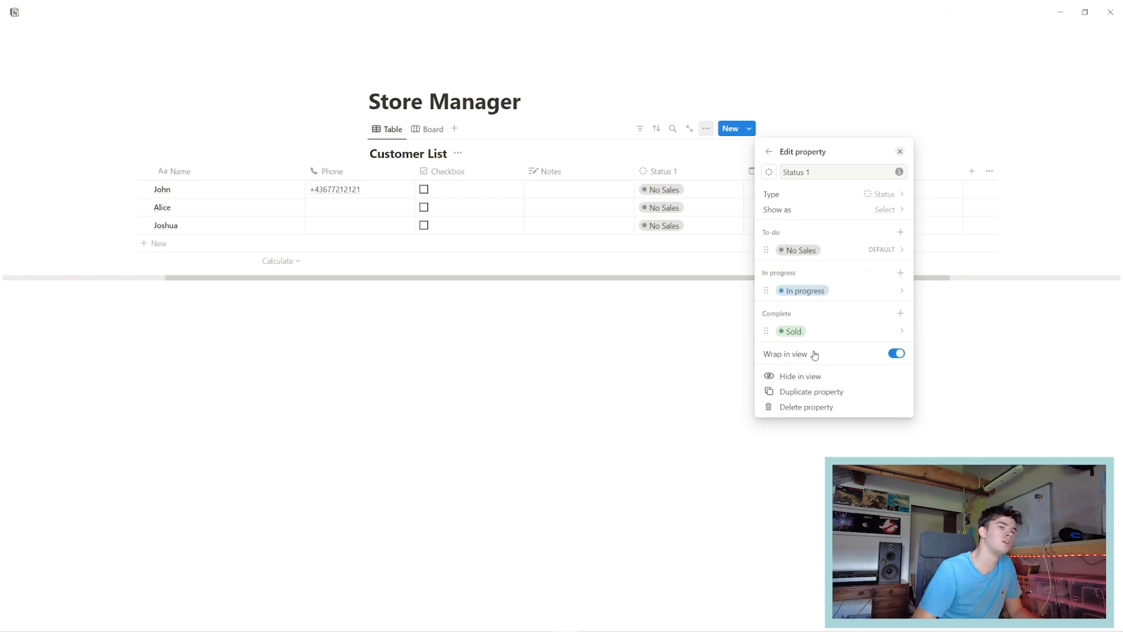
click(631, 317)
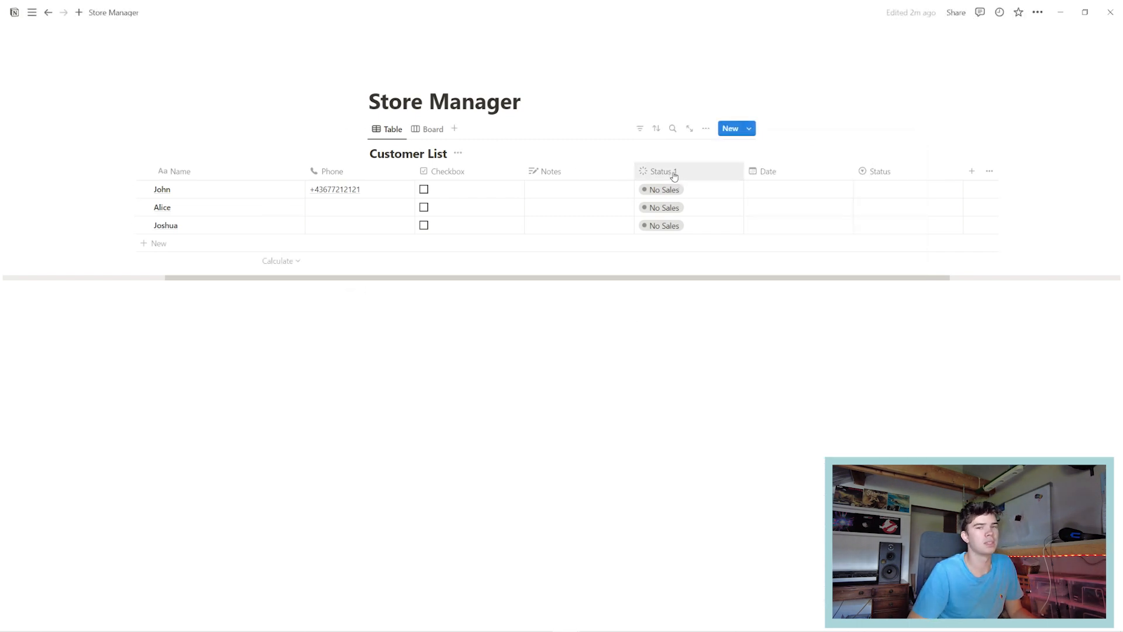
Check the Status 1 choices in the first row and its settings, leaving them unchanged.
click(692, 192)
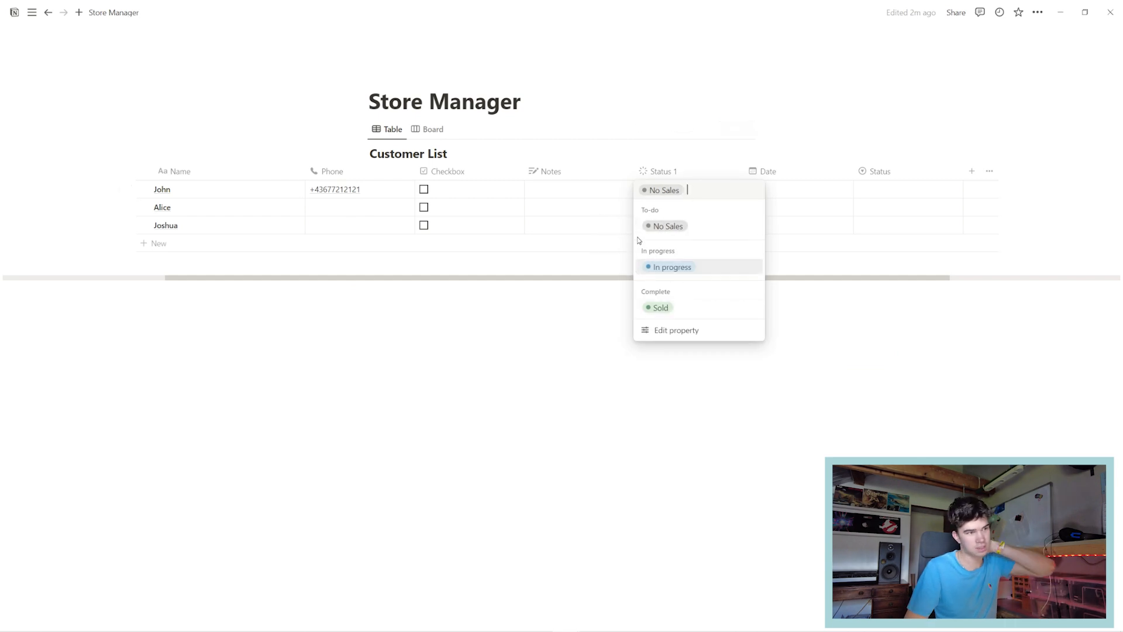
click(676, 330)
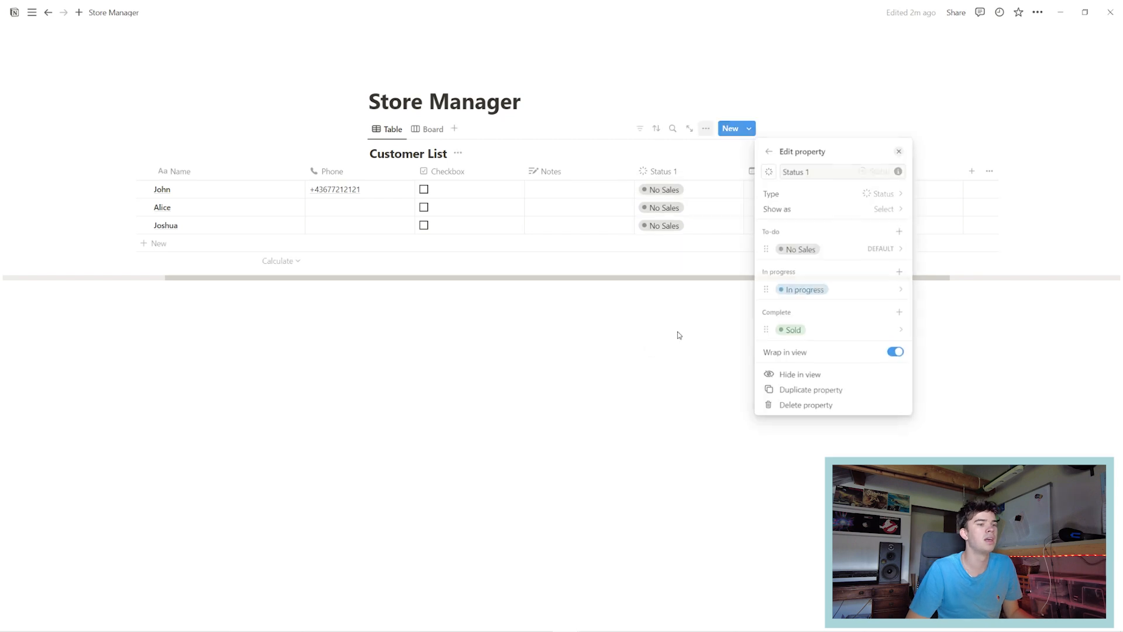
click(901, 273)
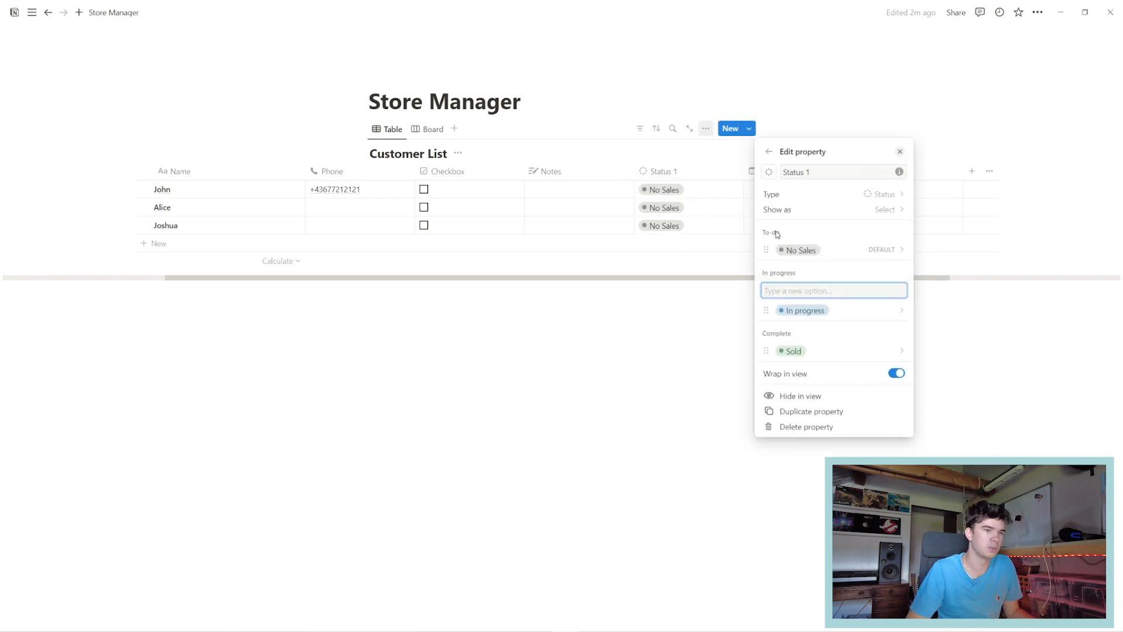
click(699, 357)
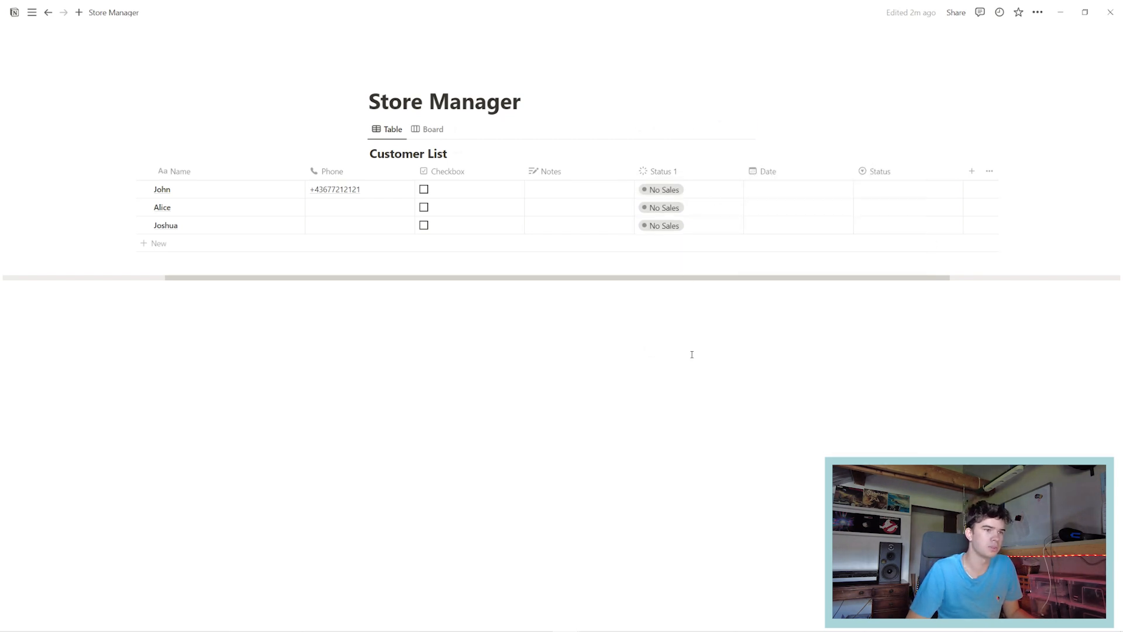
Group the Board view by the Status 1 property.
click(425, 128)
click(706, 128)
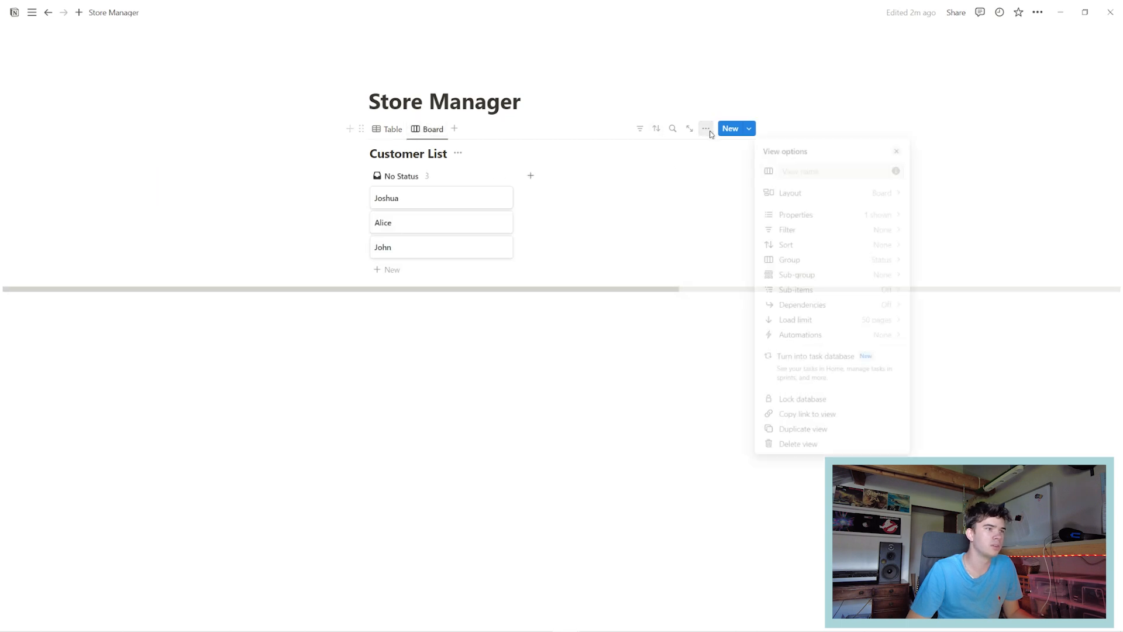
click(794, 195)
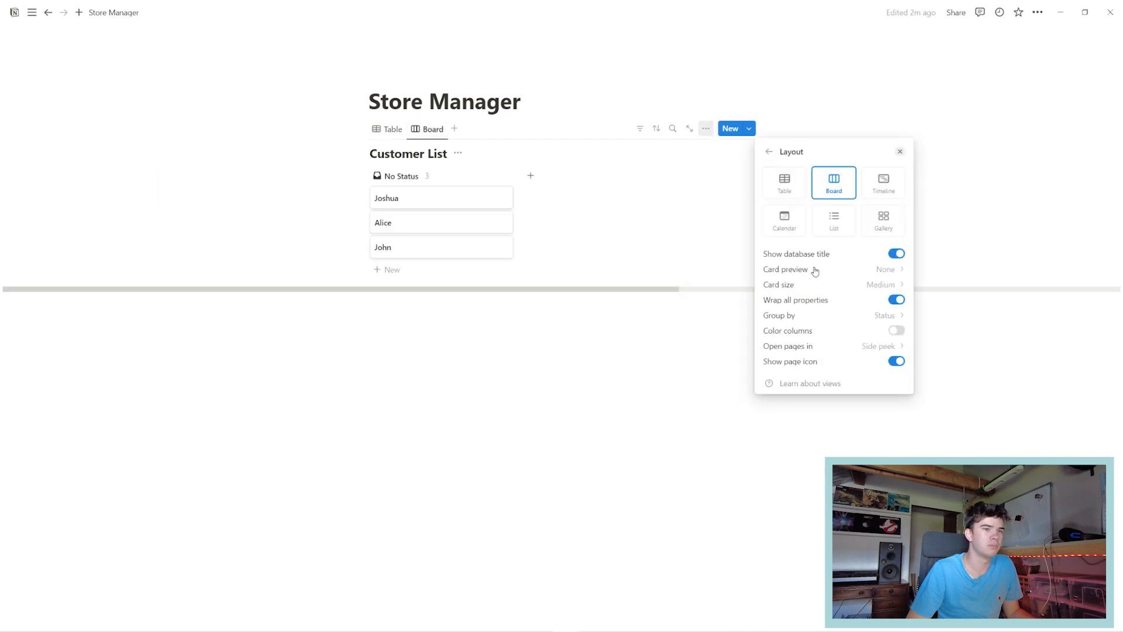
click(802, 316)
click(795, 354)
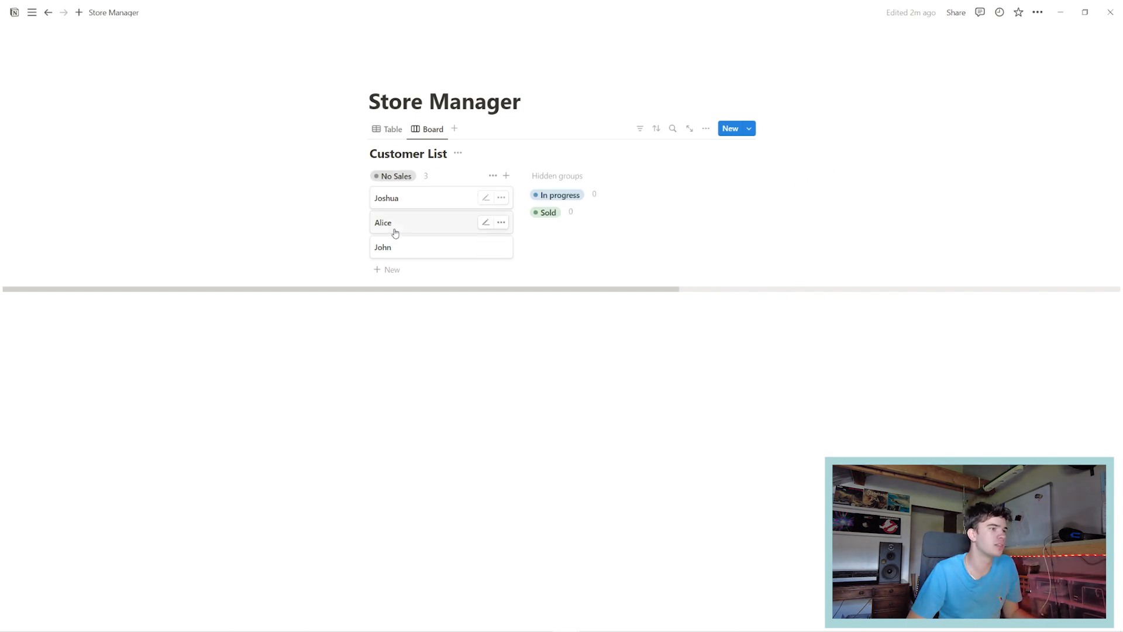
Move the third customer to In progress and the first customer to Sold.
click(416, 203)
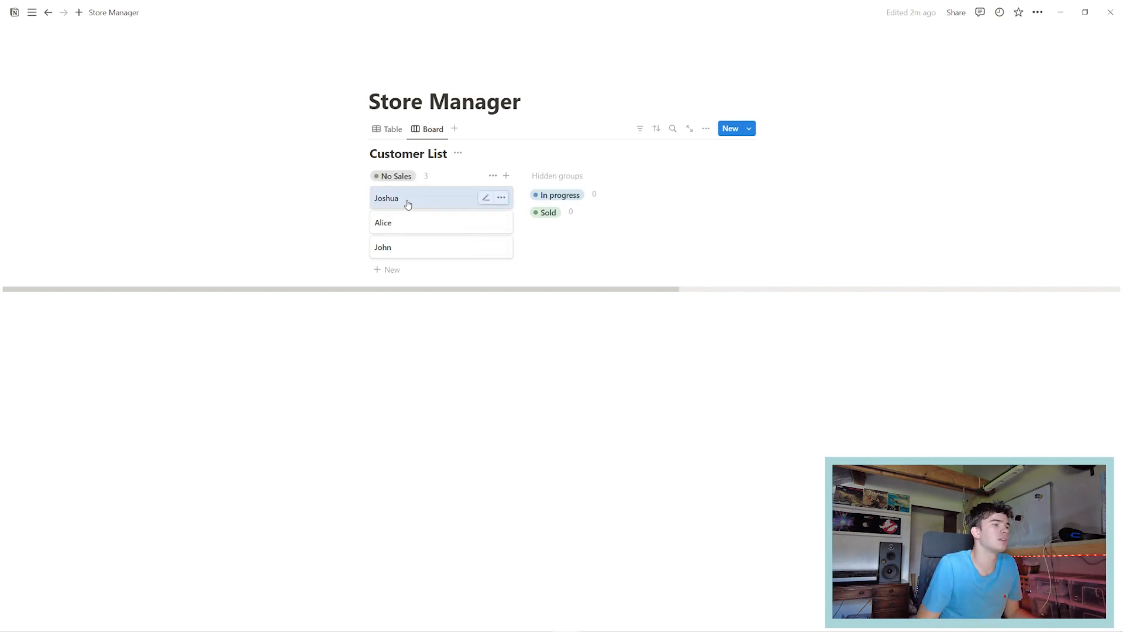
drag(409, 200, 532, 201)
drag(404, 221, 698, 206)
click(523, 341)
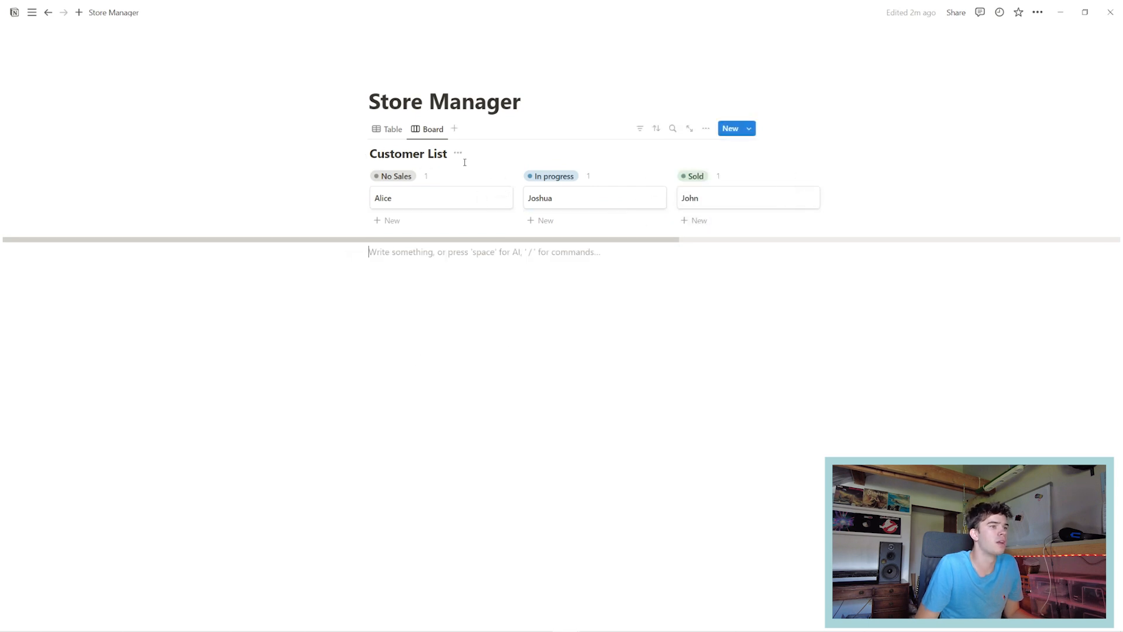
click(387, 129)
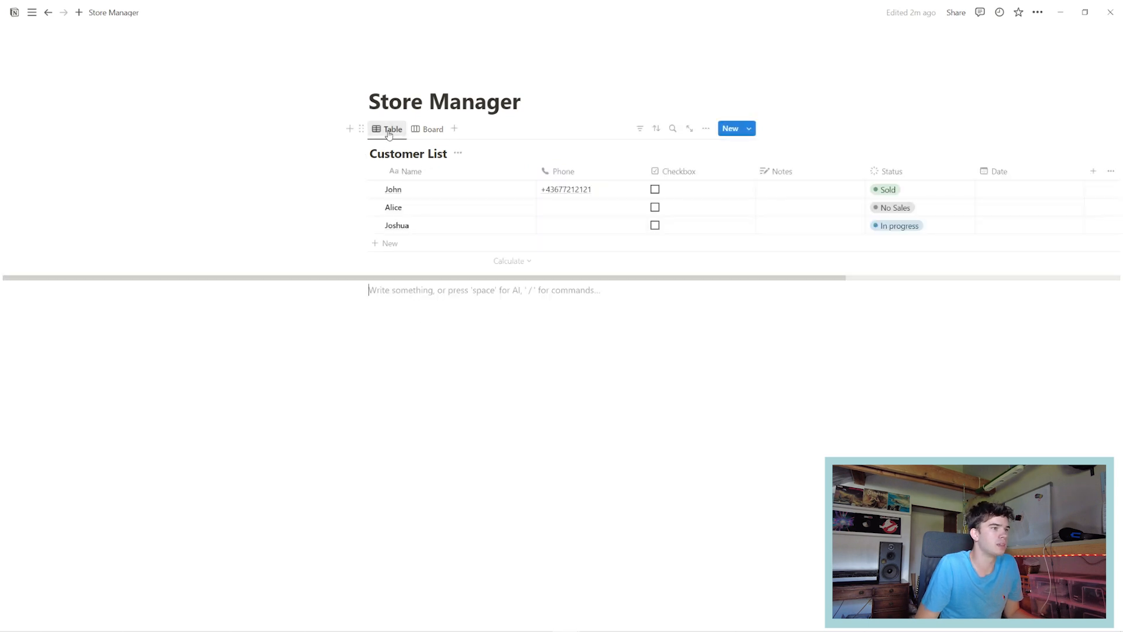
Add a Calendar view to the customer database.
click(456, 130)
click(781, 243)
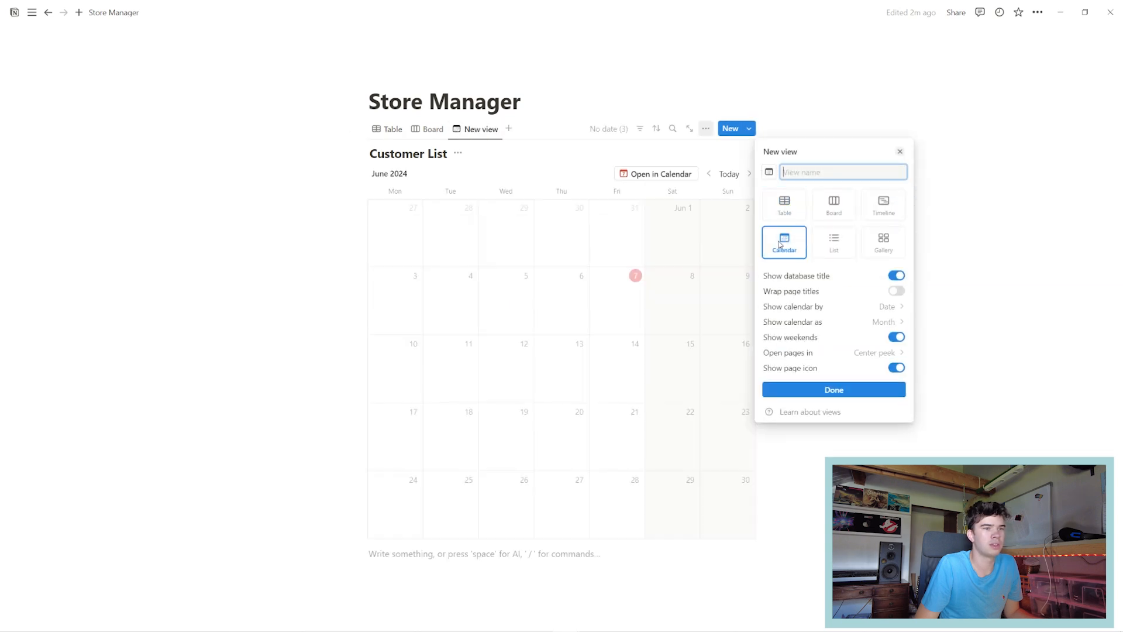
click(824, 391)
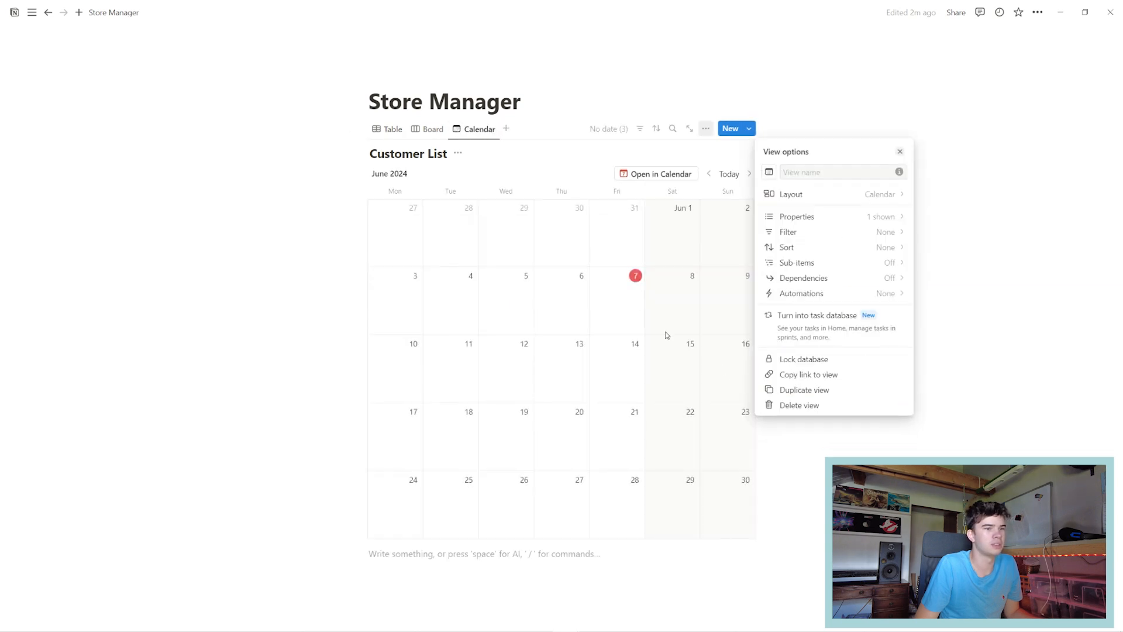
key(Escape)
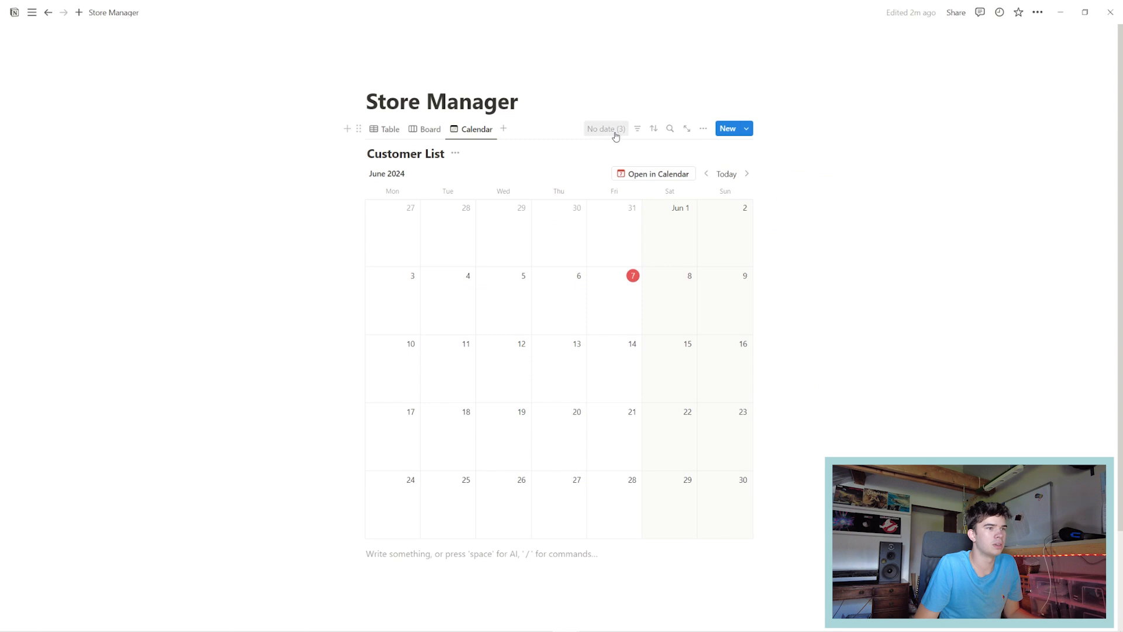
Place all three undated customers on June 7, 2024 in the calendar.
click(613, 129)
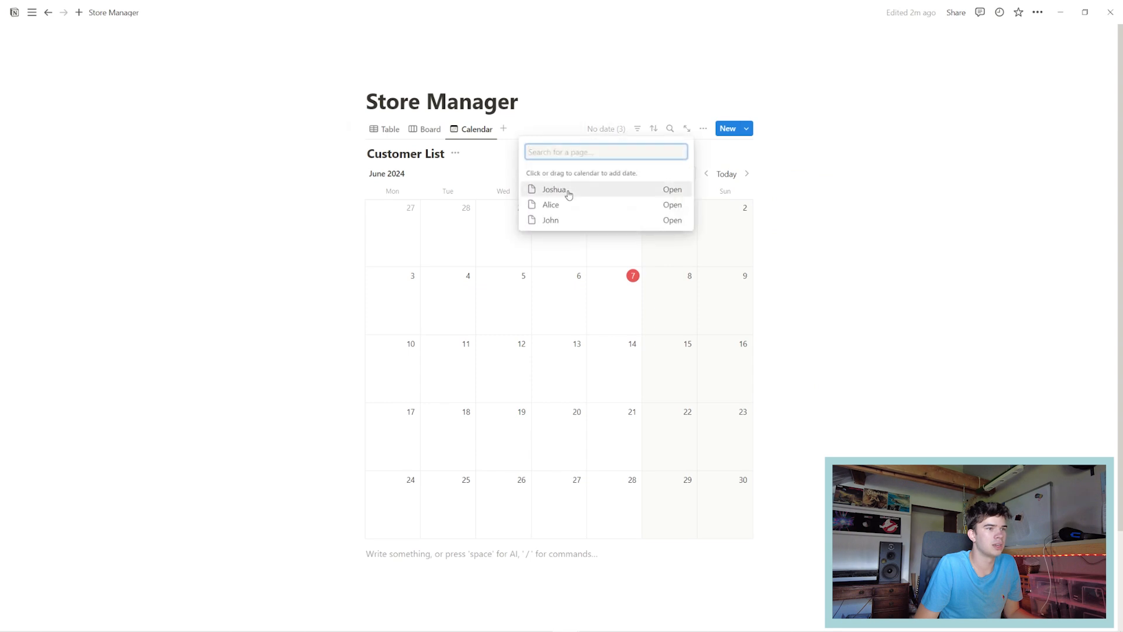
click(564, 222)
click(555, 205)
click(559, 193)
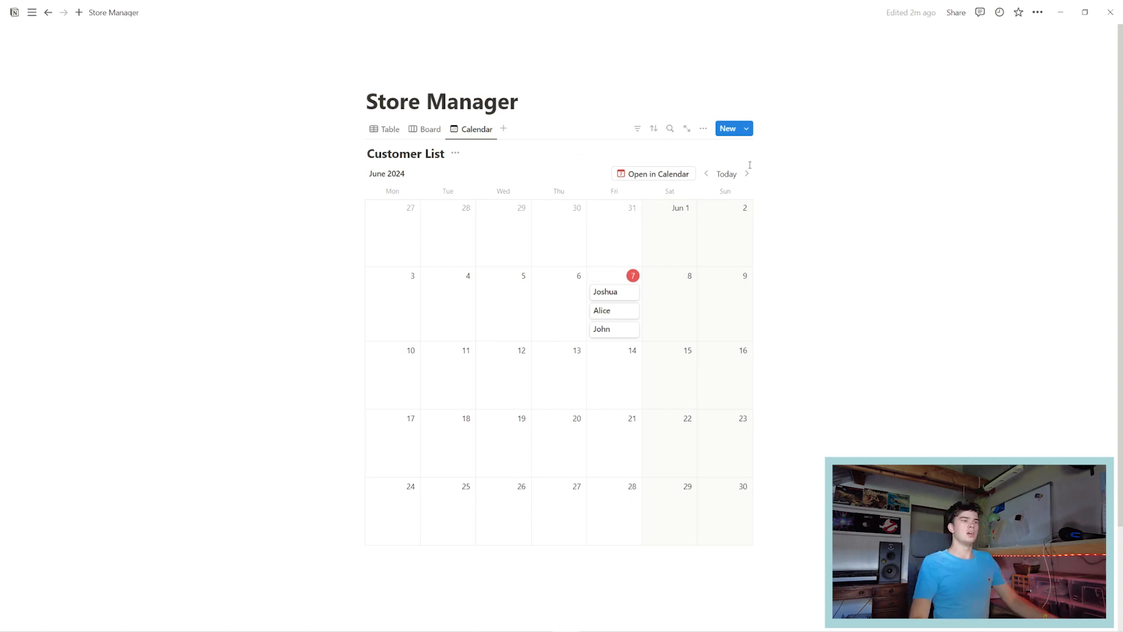
scroll(514, 389, down, 3)
click(416, 493)
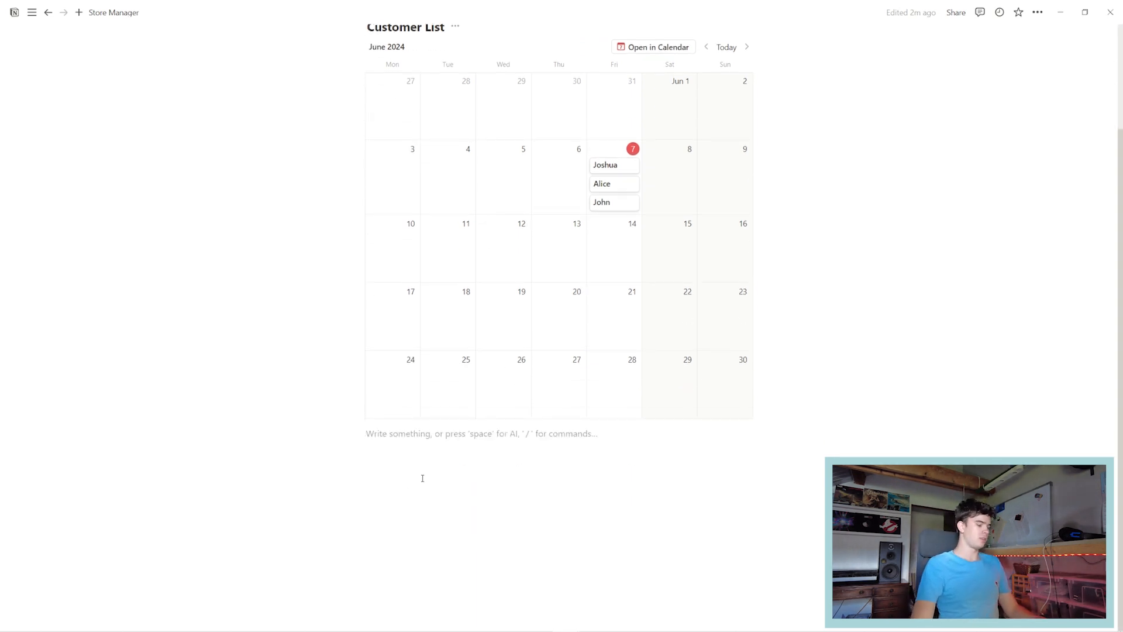
Insert a new table below the calendar titled 'Product List'.
text(/table)
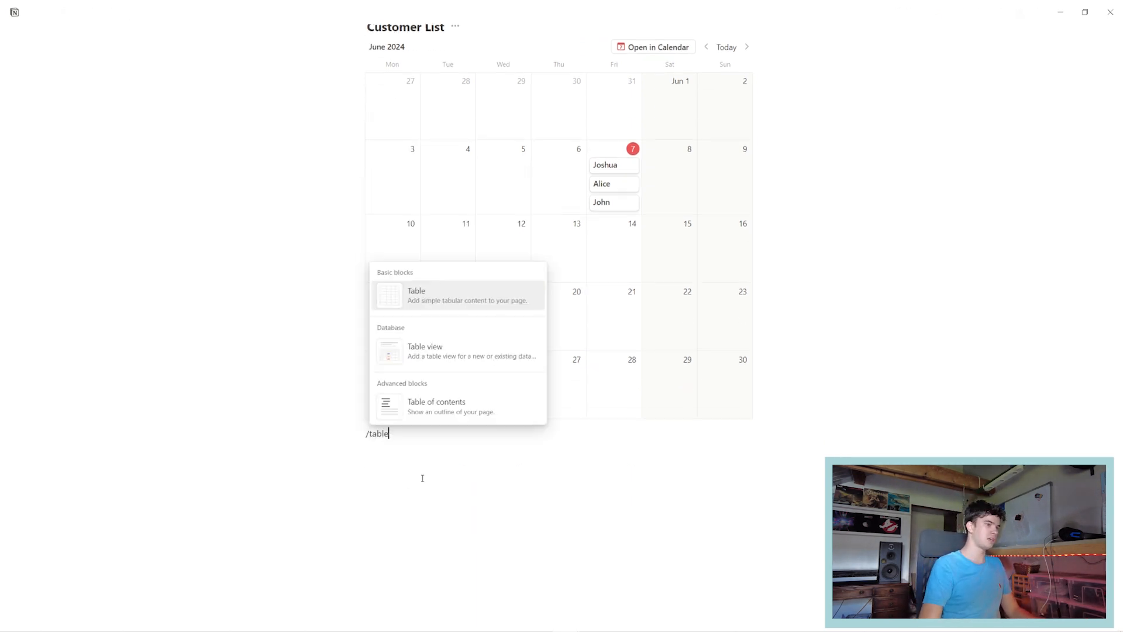
click(441, 354)
click(731, 249)
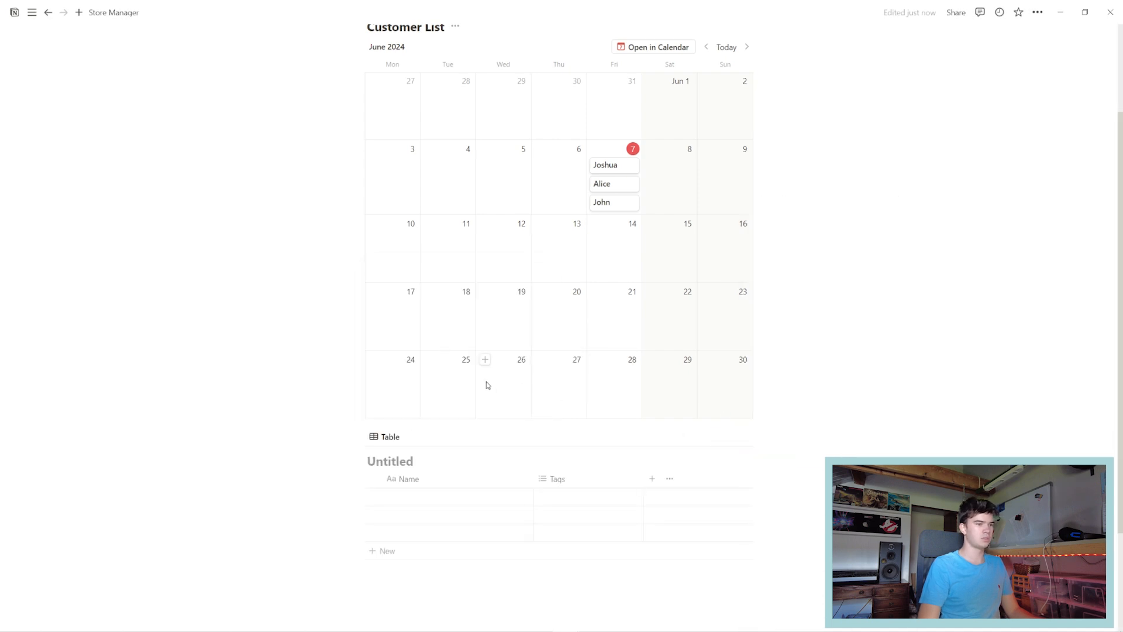
scroll(410, 351, down, 3)
text(Product List)
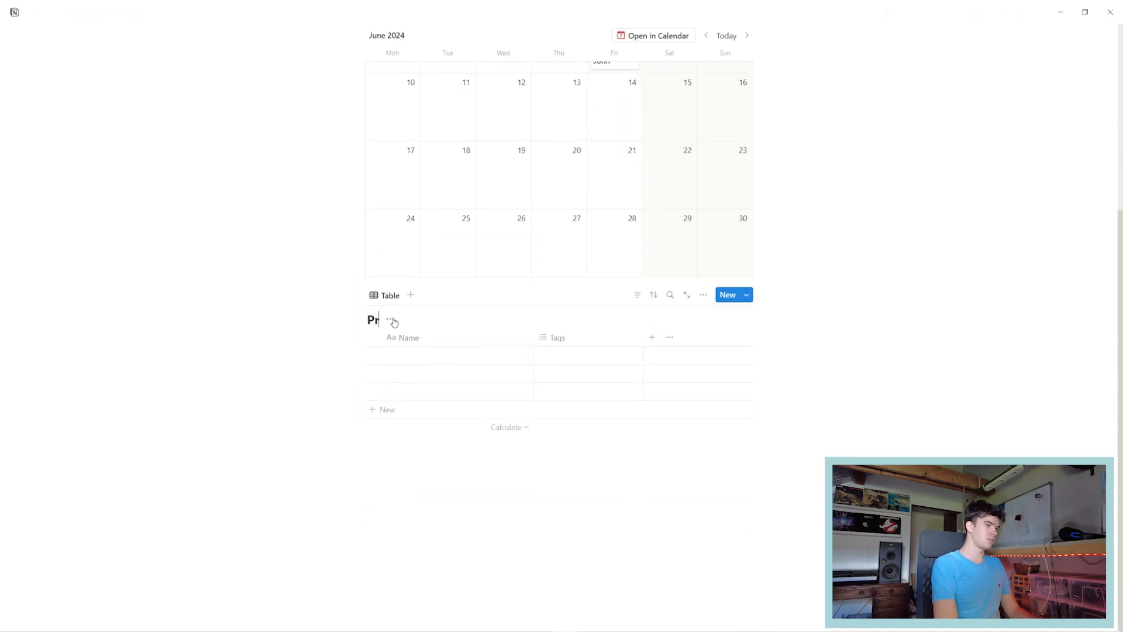
Enter Shampoo, Hair Gel and Cream in the Product List's Name column.
click(406, 354)
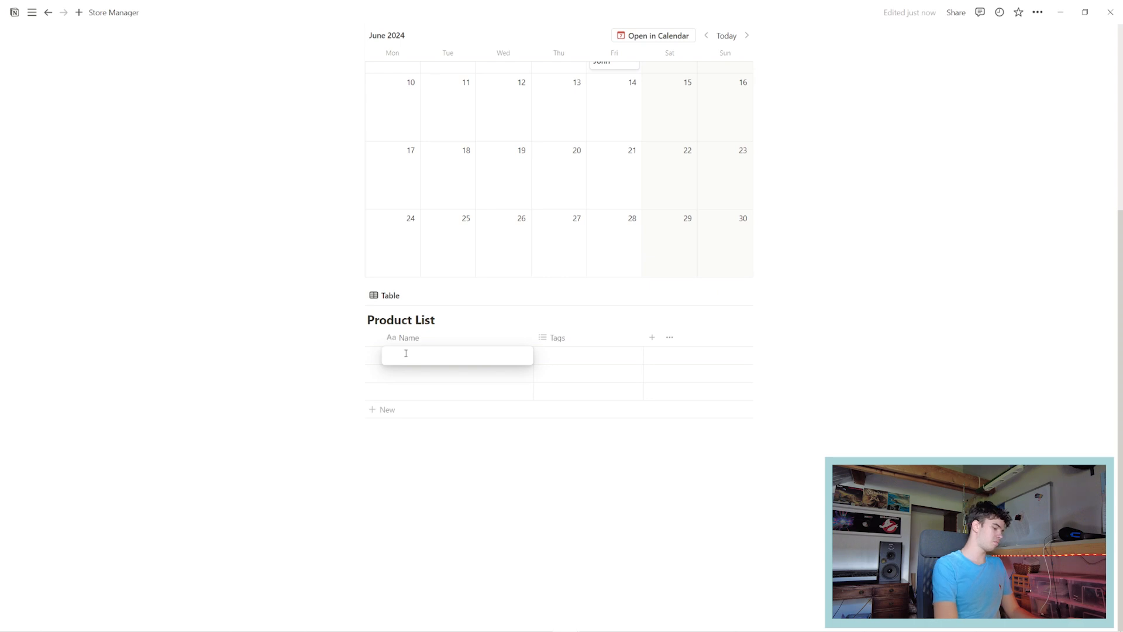
text(Shamp)
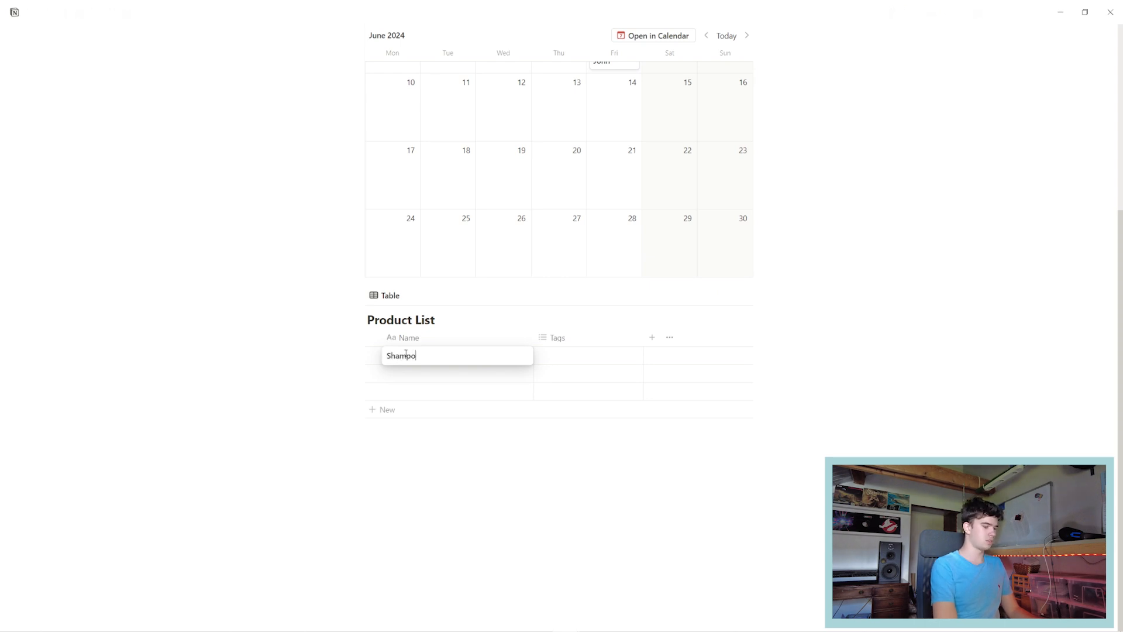
text(o)
key(Return)
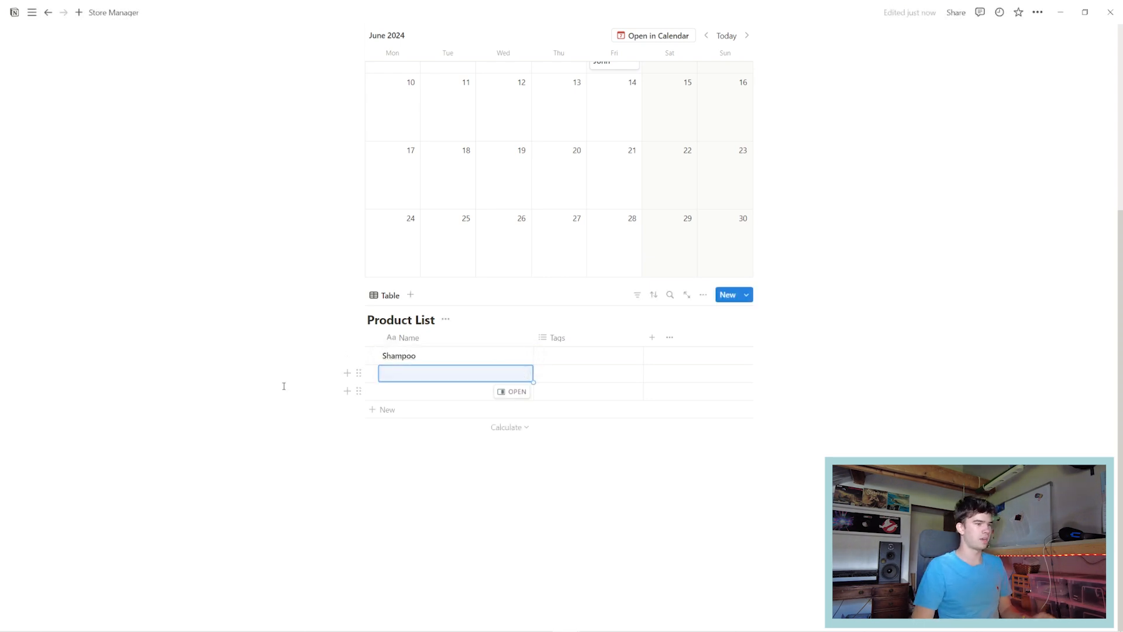
key(Return)
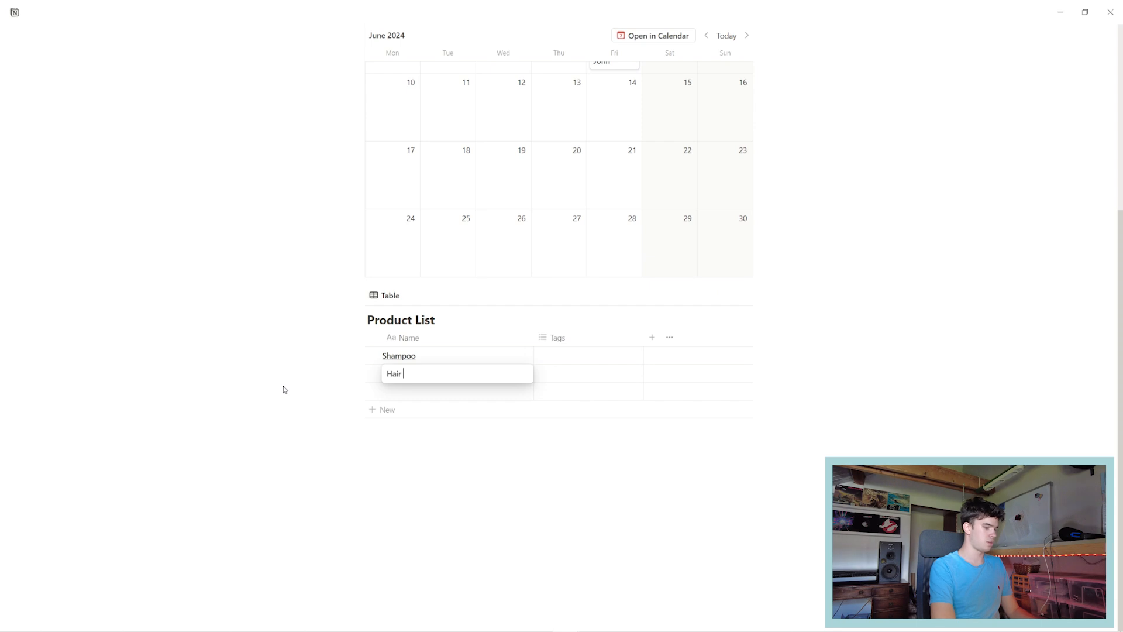
key(Return)
key(Return)
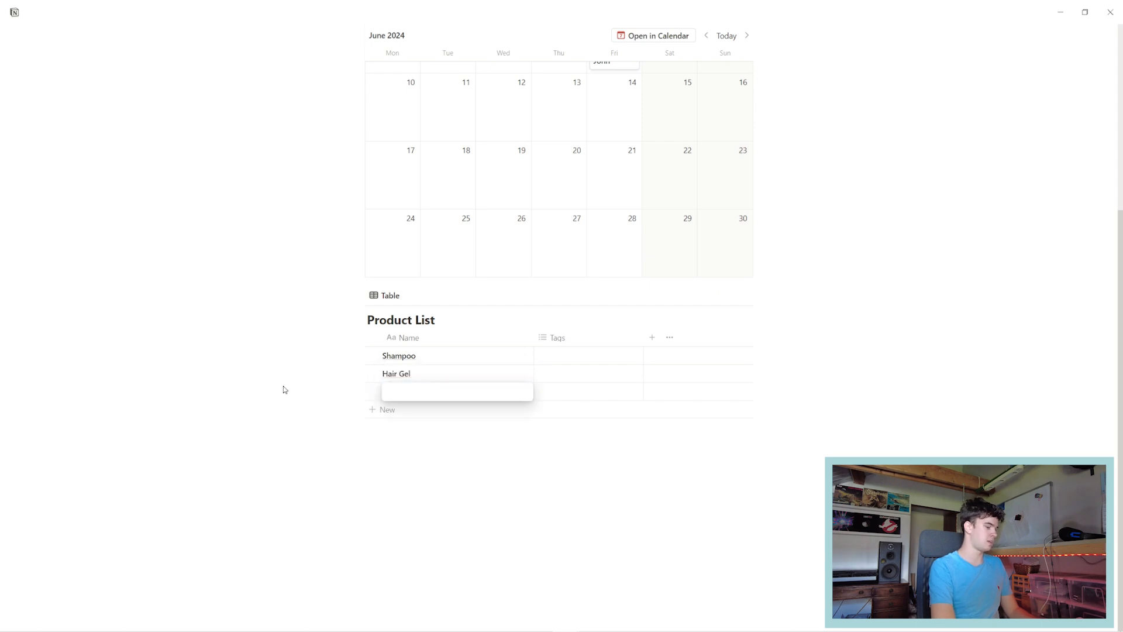
text(Cream)
key(Return)
key(Down)
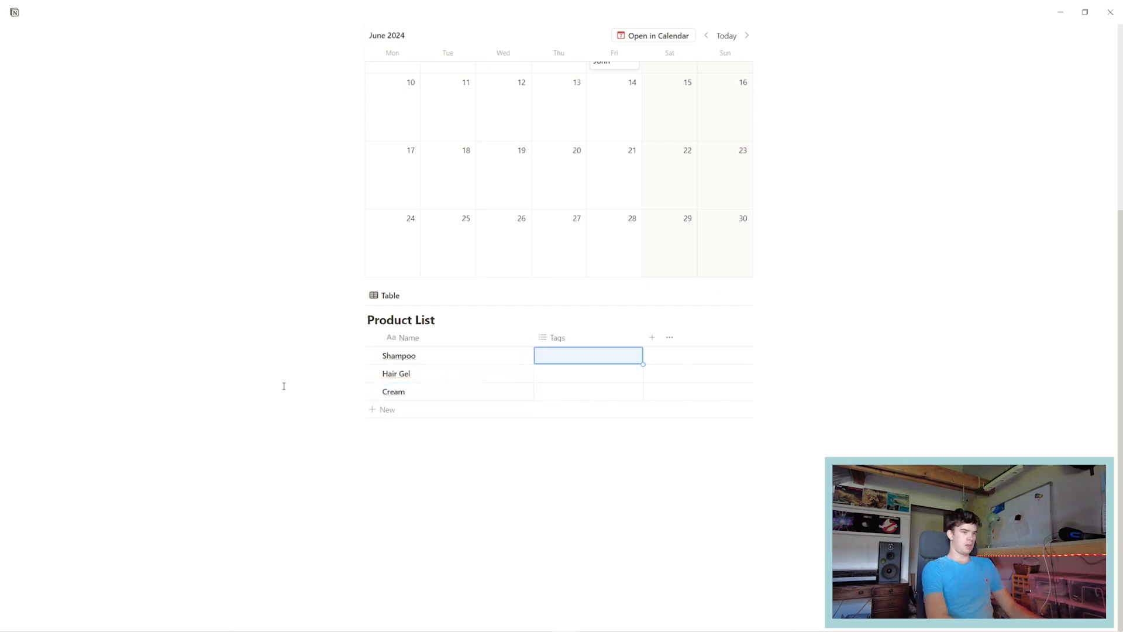
key(Return)
Tag all three products with a new 'Hygiene Product' tag.
text(Hygie)
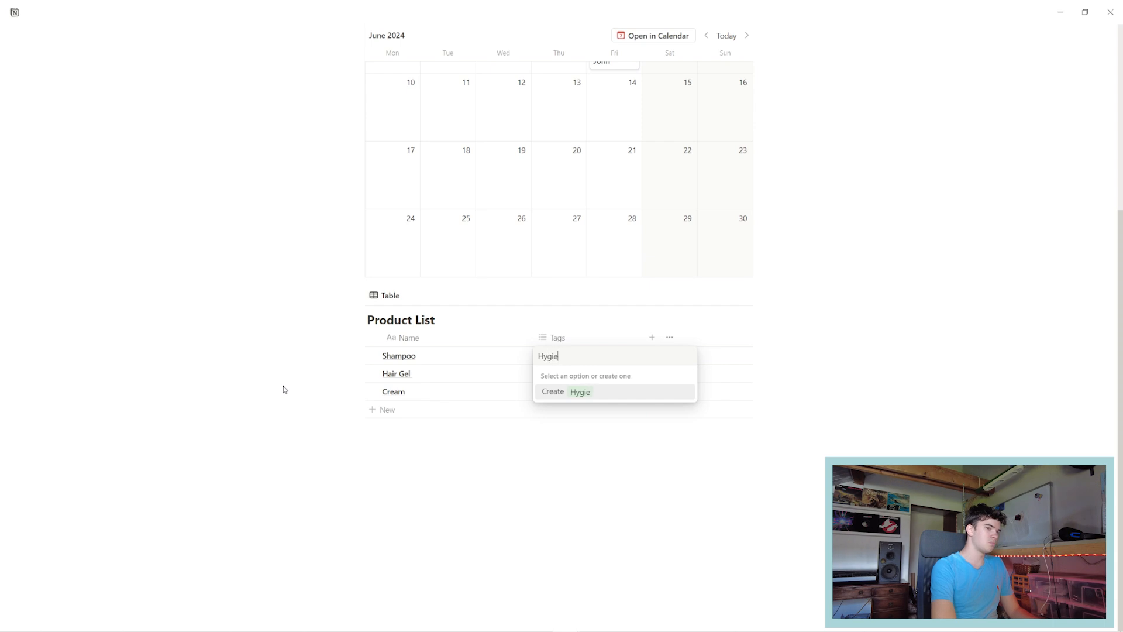
text(ne Product)
key(Return)
key(Escape)
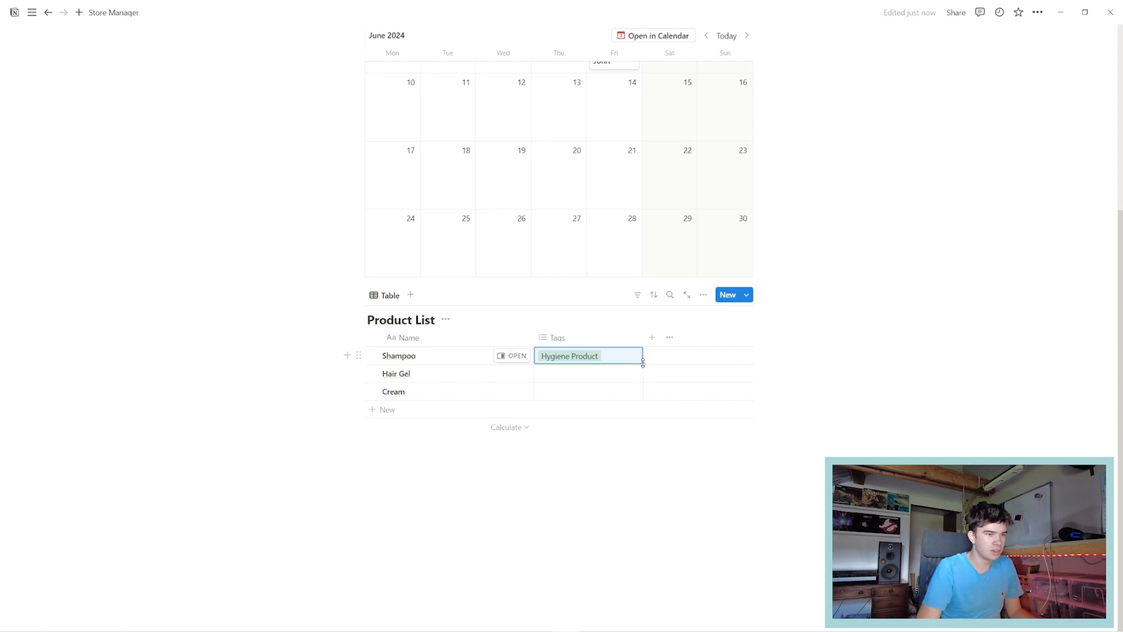
drag(642, 364, 641, 399)
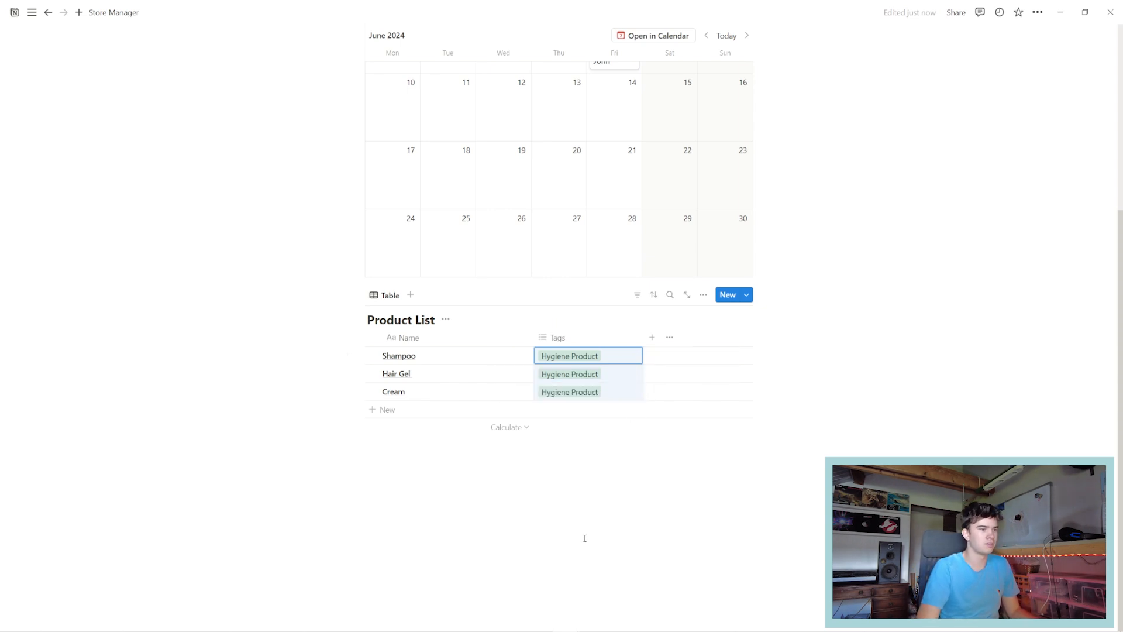
click(529, 482)
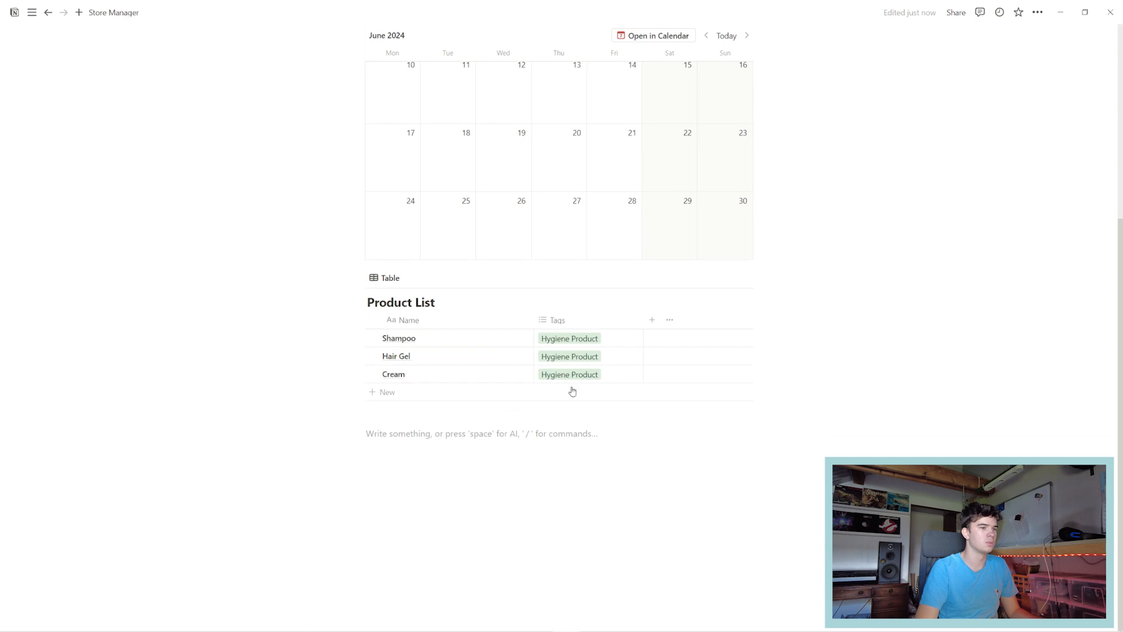
Add a number column 'Inventory Number' with values 1, 2 and 3.
click(652, 320)
click(830, 358)
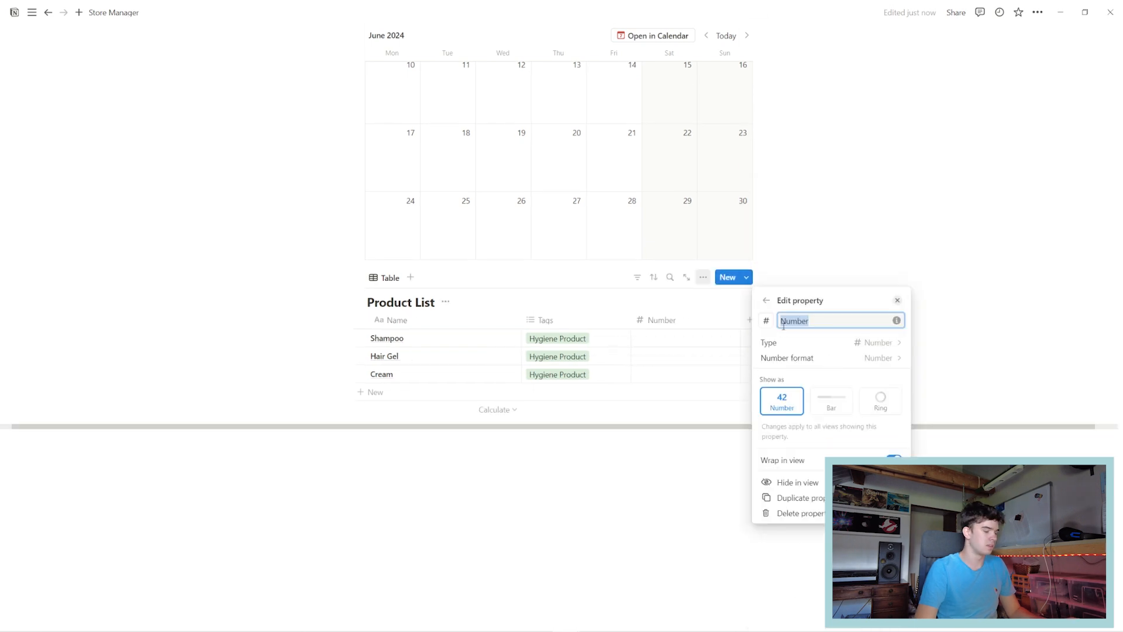
text(Inventory Number)
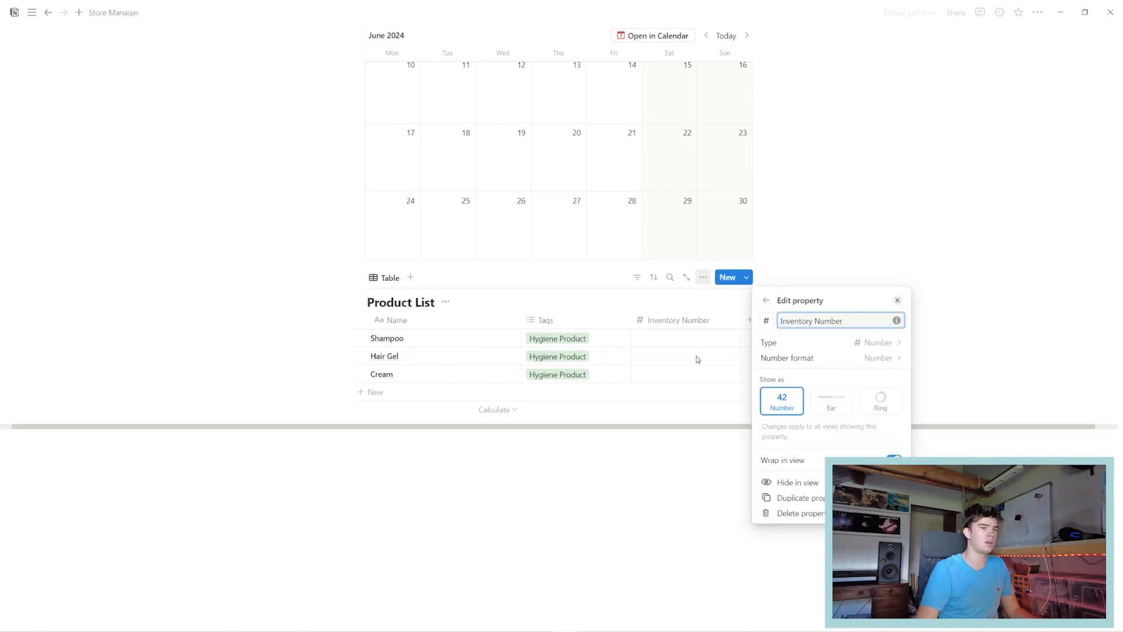
click(667, 342)
click(667, 338)
text(1)
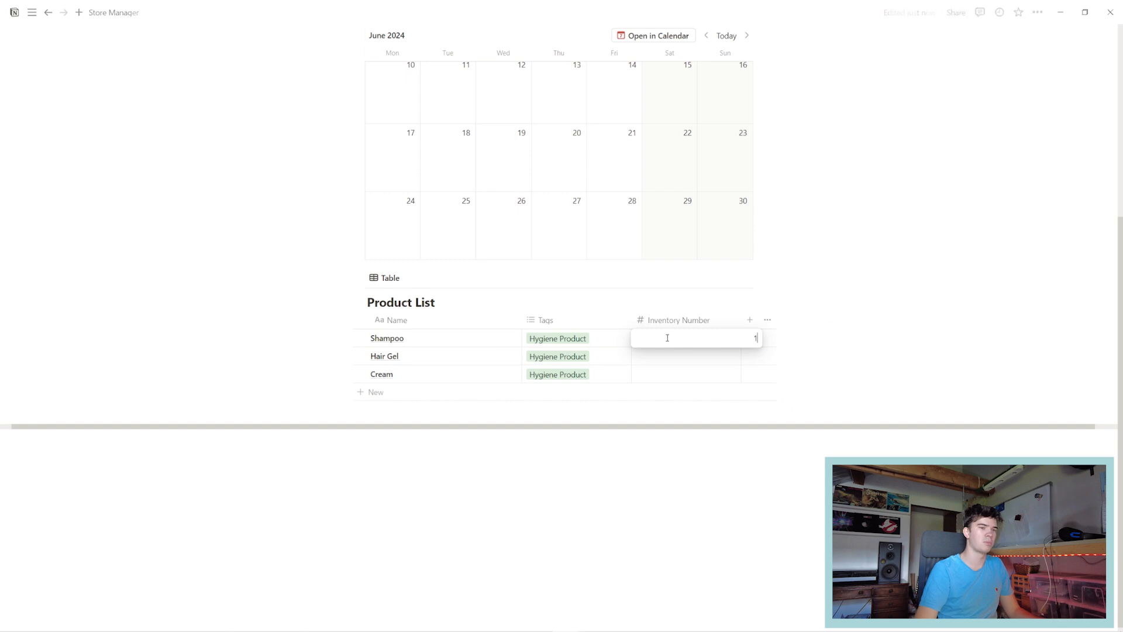
key(Return)
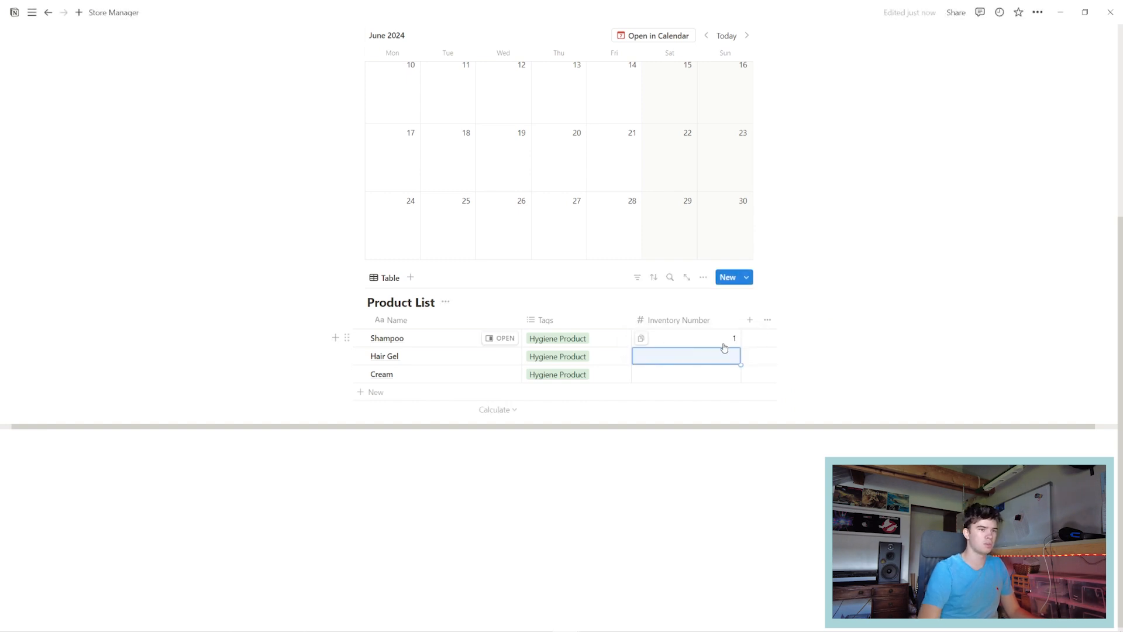
text(2)
key(Return)
text(3)
Add a euro-formatted number column 'Price' with Shampoo at 2.99 and Hair Gel at 4.99.
click(750, 319)
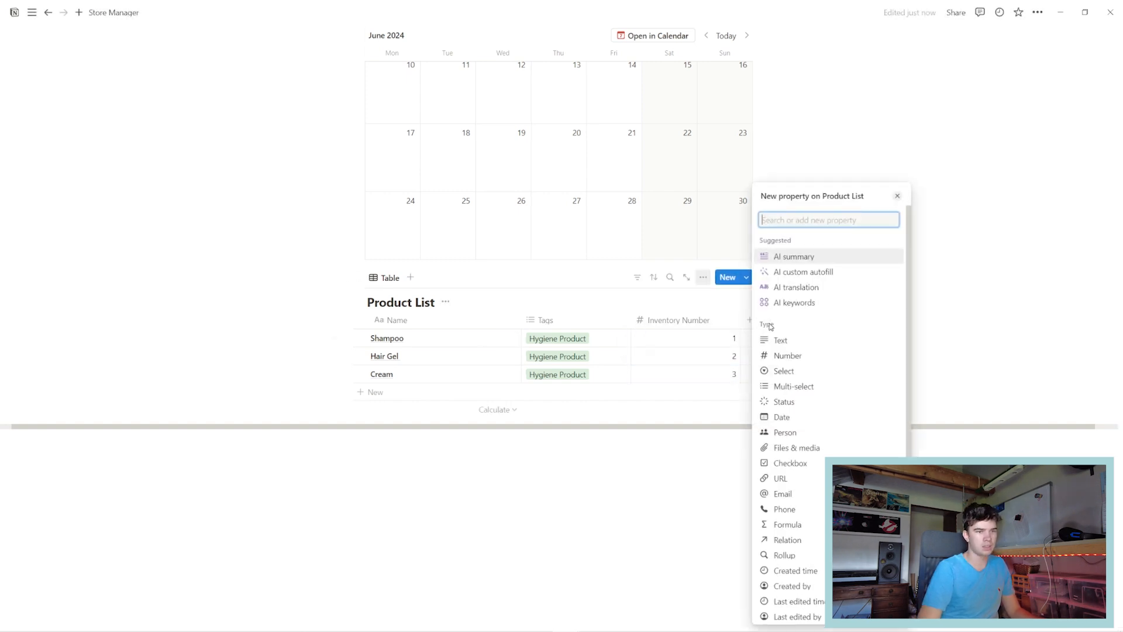
click(788, 356)
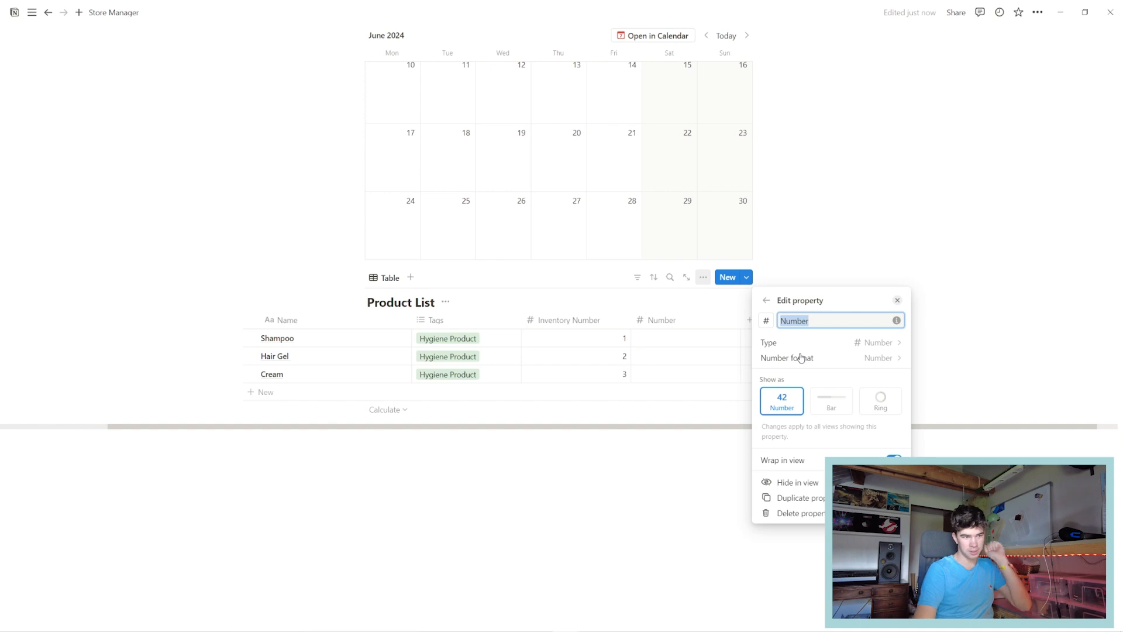
text(Price)
click(822, 359)
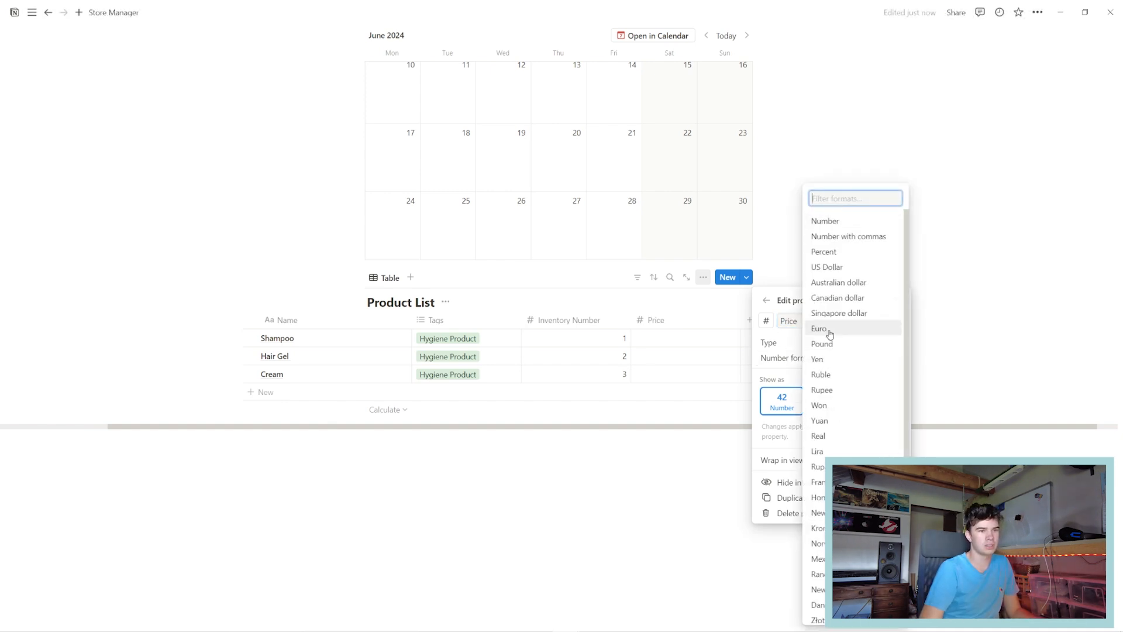
click(830, 334)
click(701, 352)
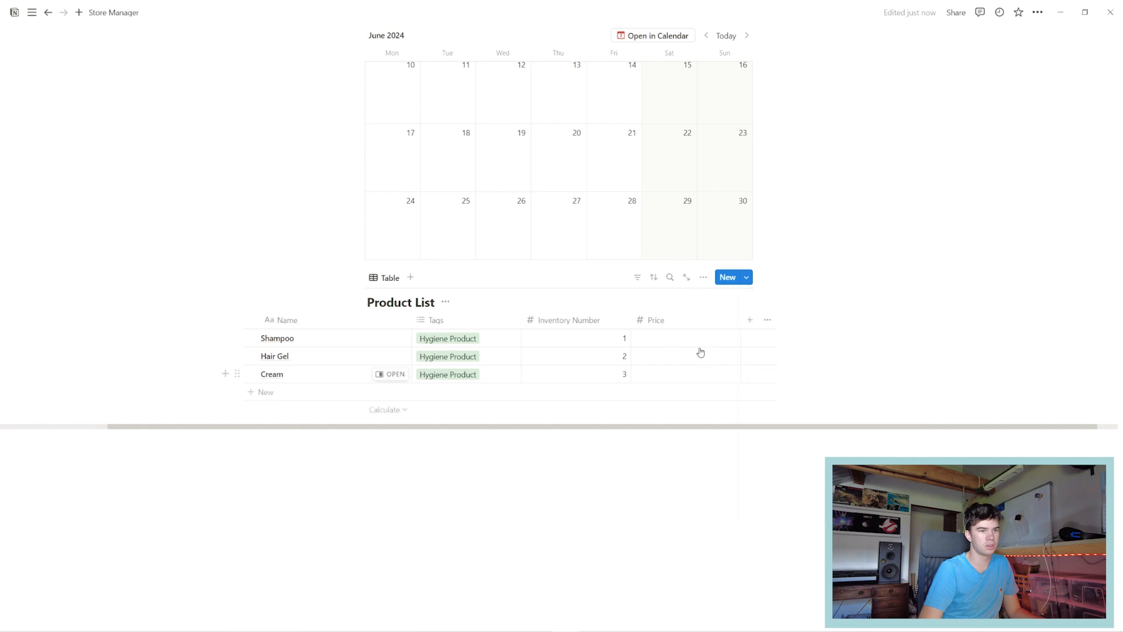
click(697, 338)
text(2)
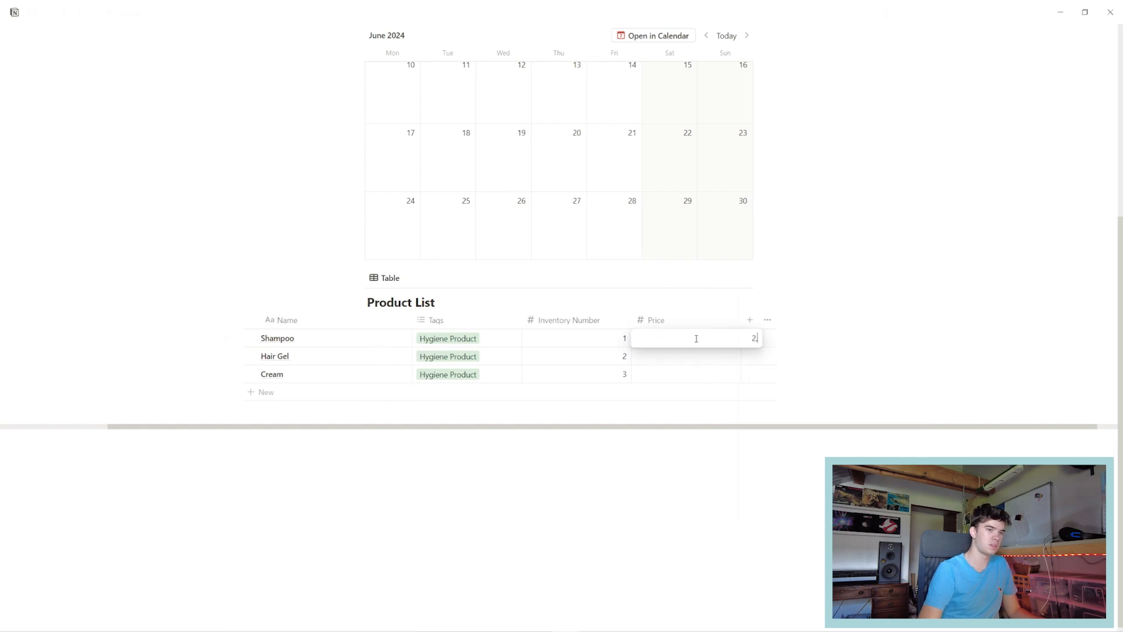
text(.99)
key(Return)
text(4)
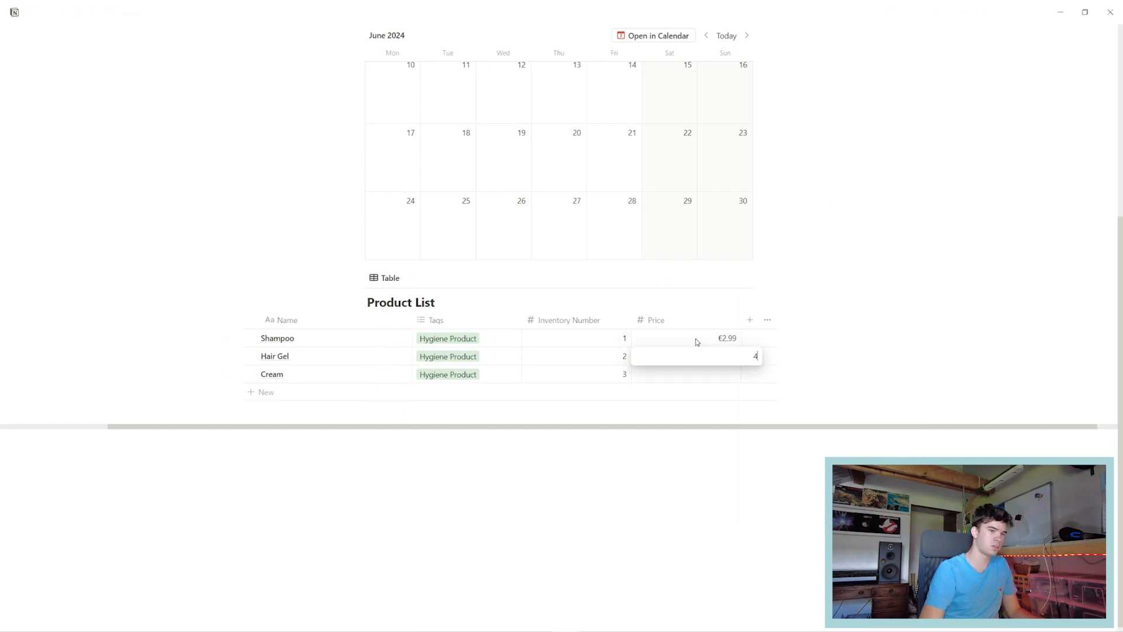
text(.99)
key(Return)
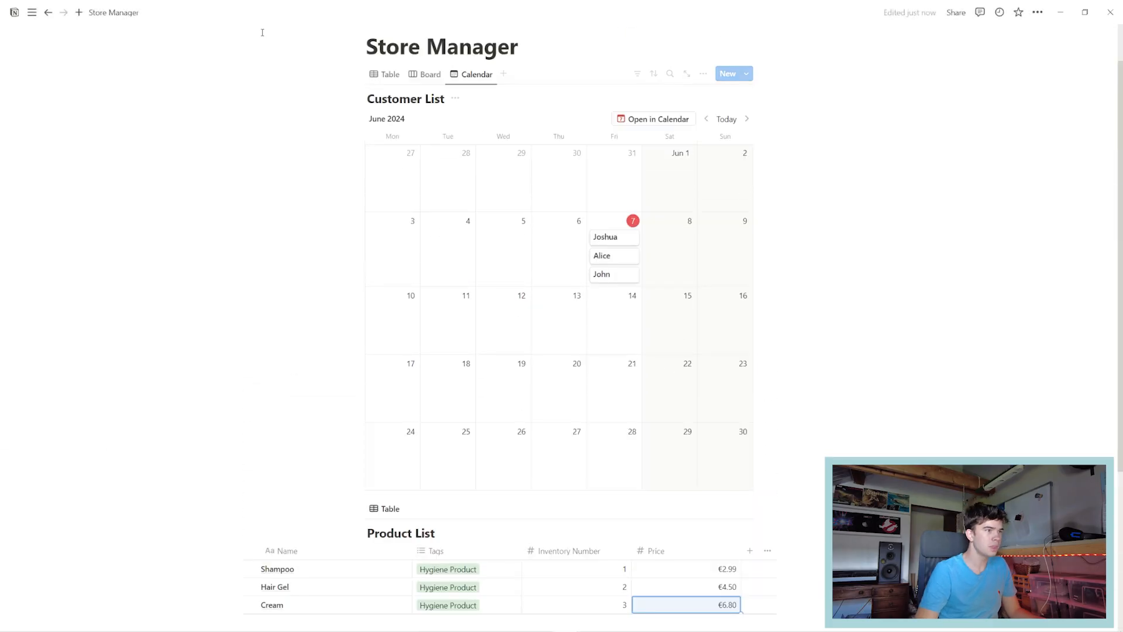
In the Customer List table, add a Product List relation property that also appears on Product List.
click(384, 74)
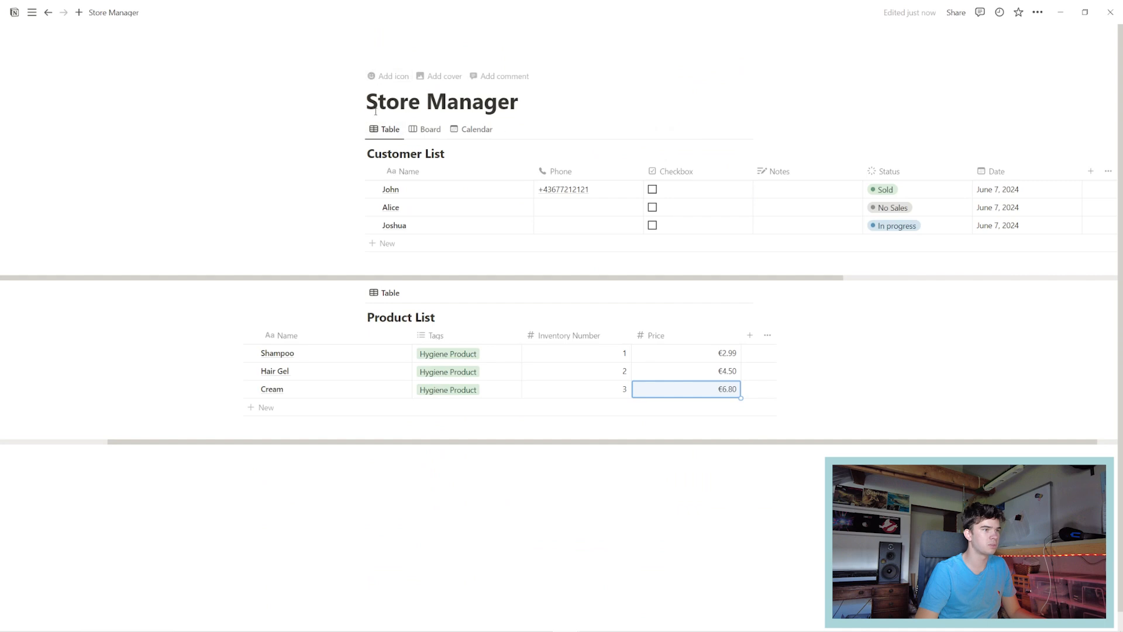
drag(523, 277, 632, 276)
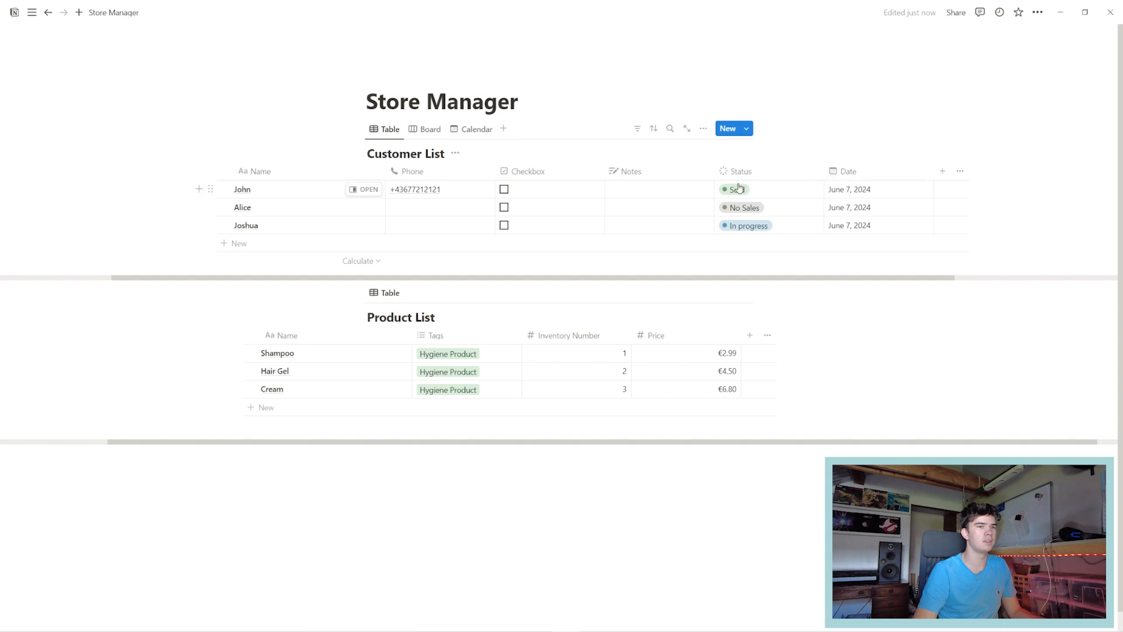
click(942, 174)
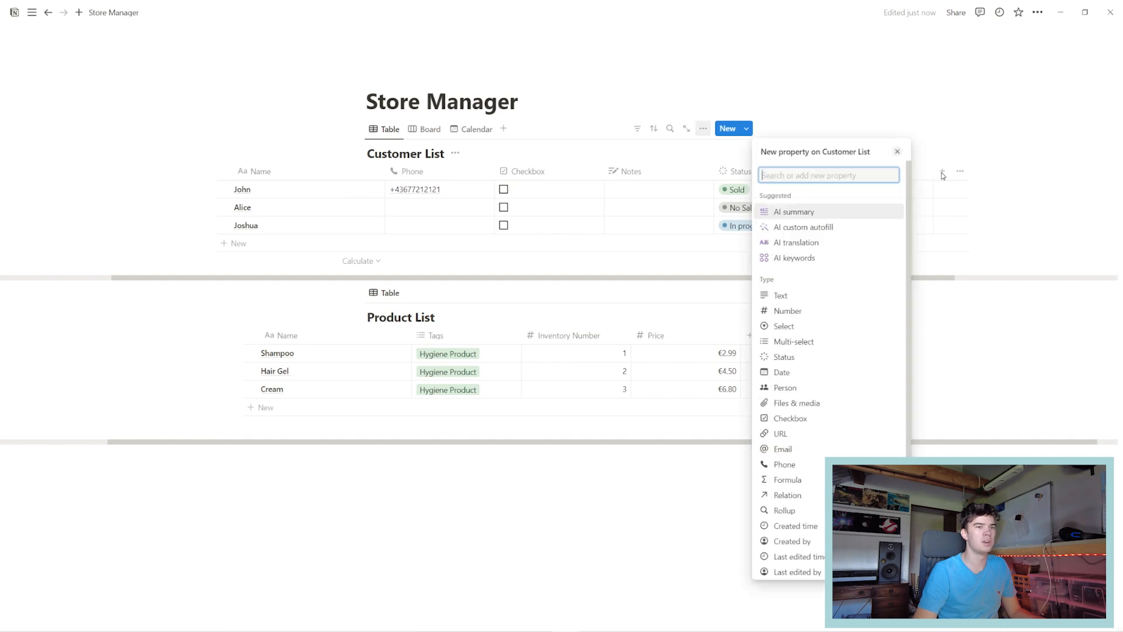
scroll(787, 371, down, 2)
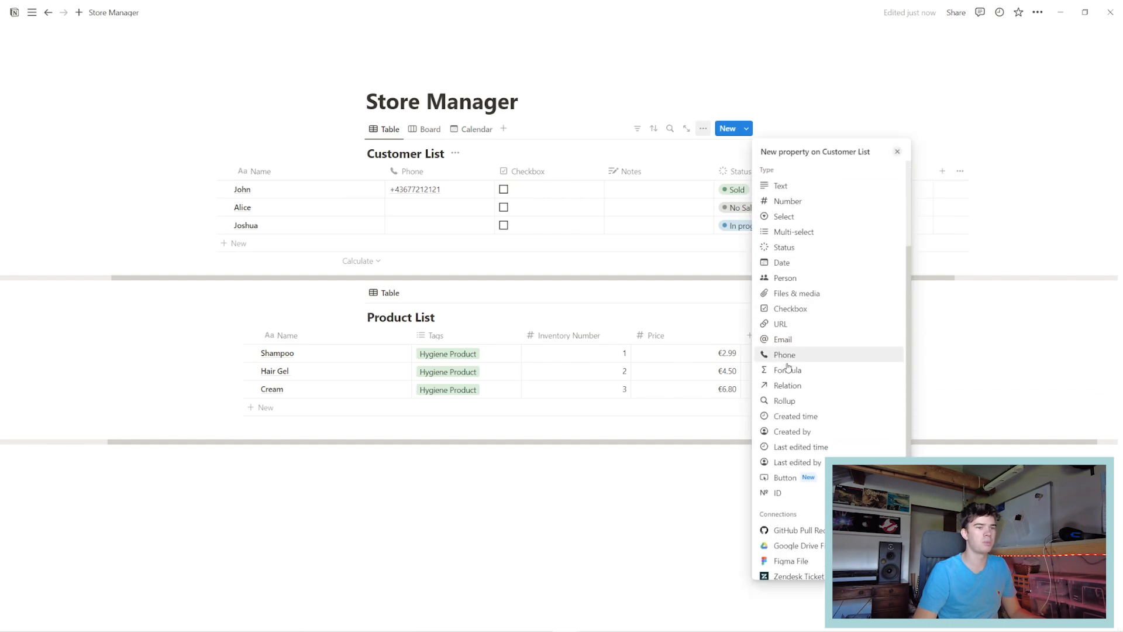
click(794, 392)
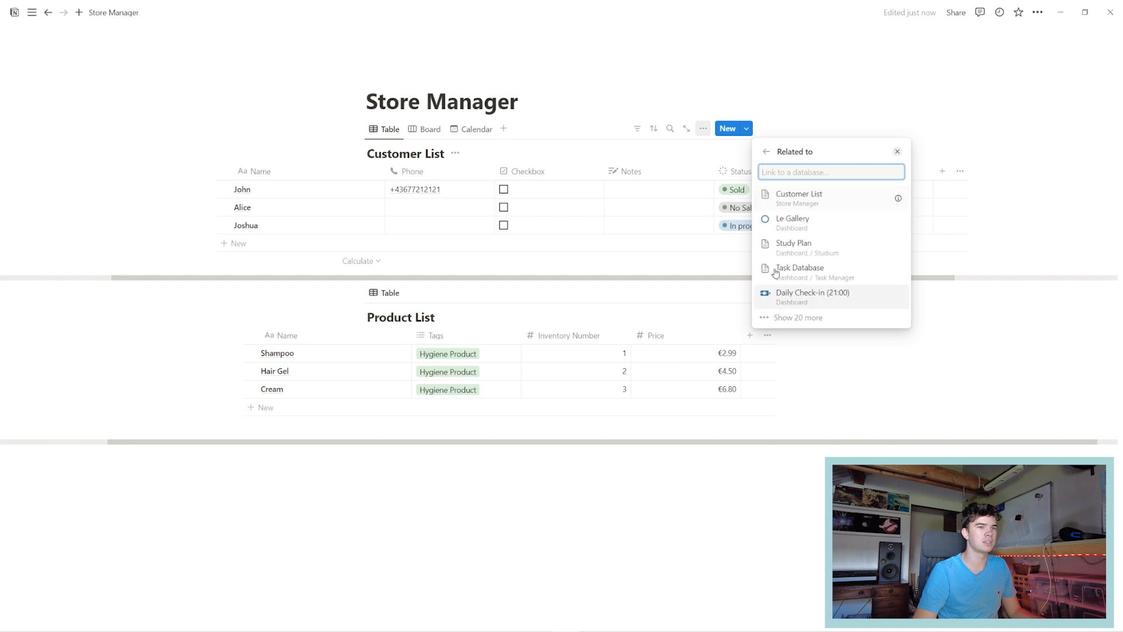
text(produc)
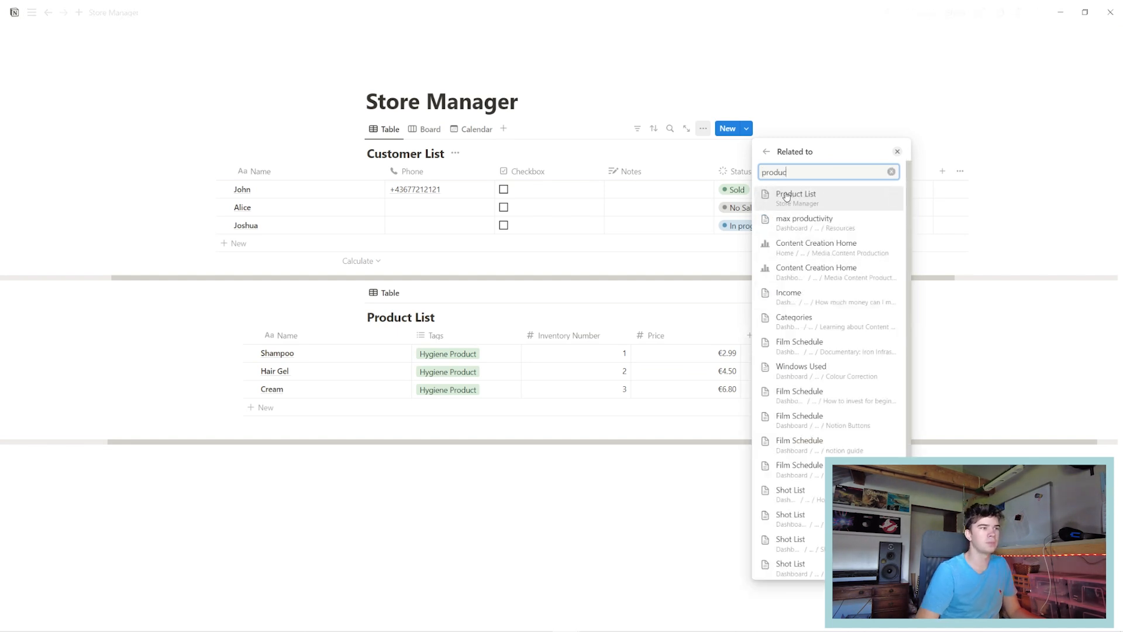
click(822, 198)
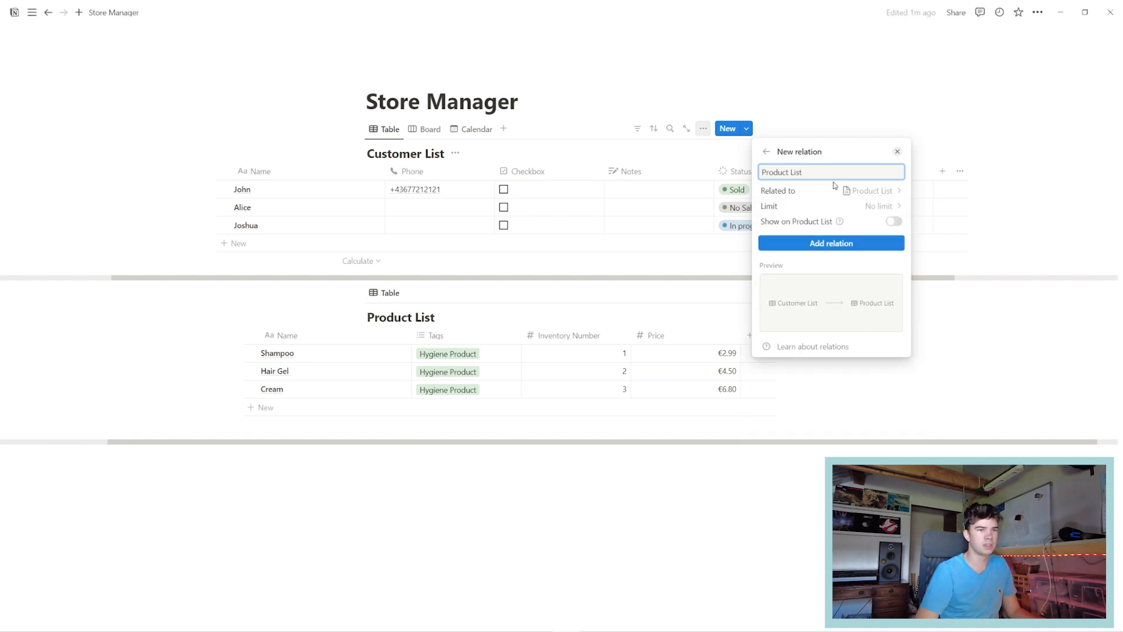
click(895, 222)
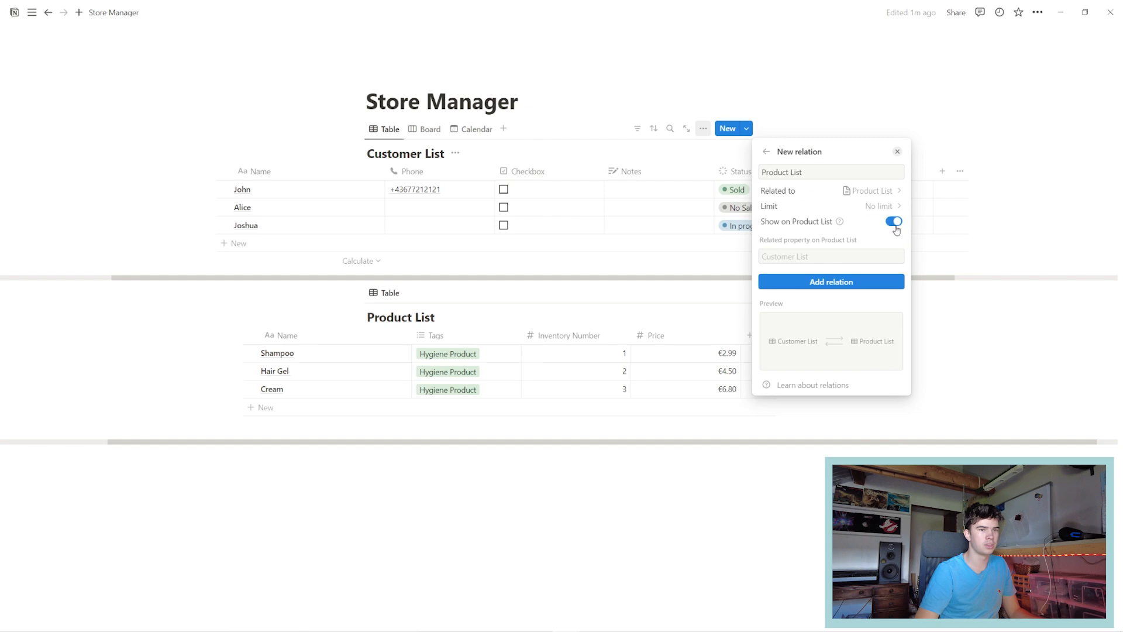
click(797, 281)
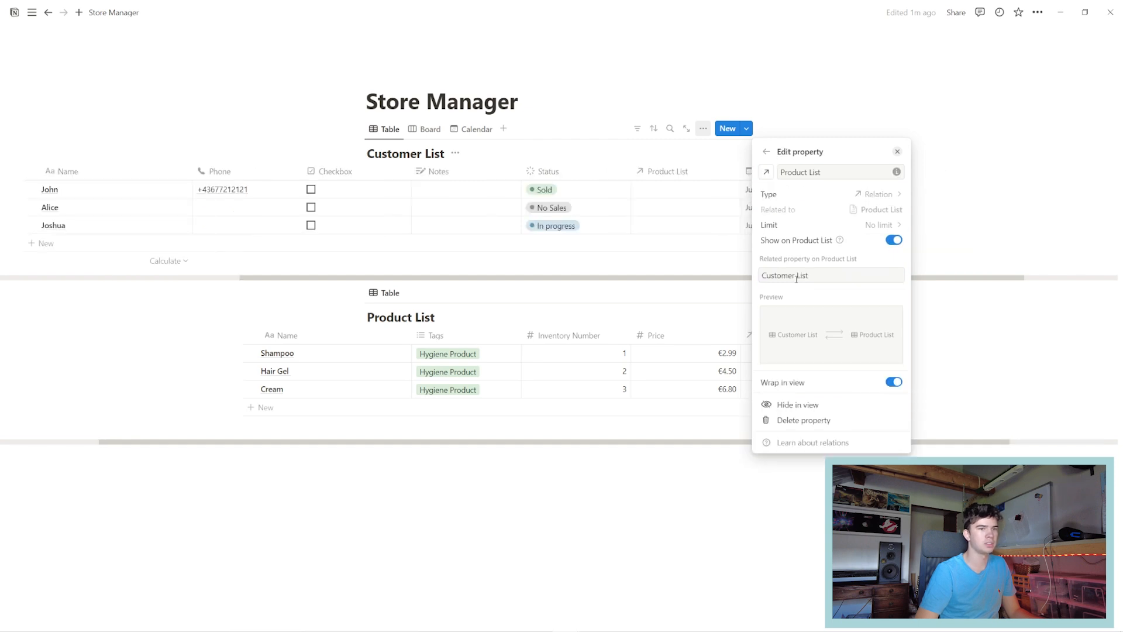
key(Escape)
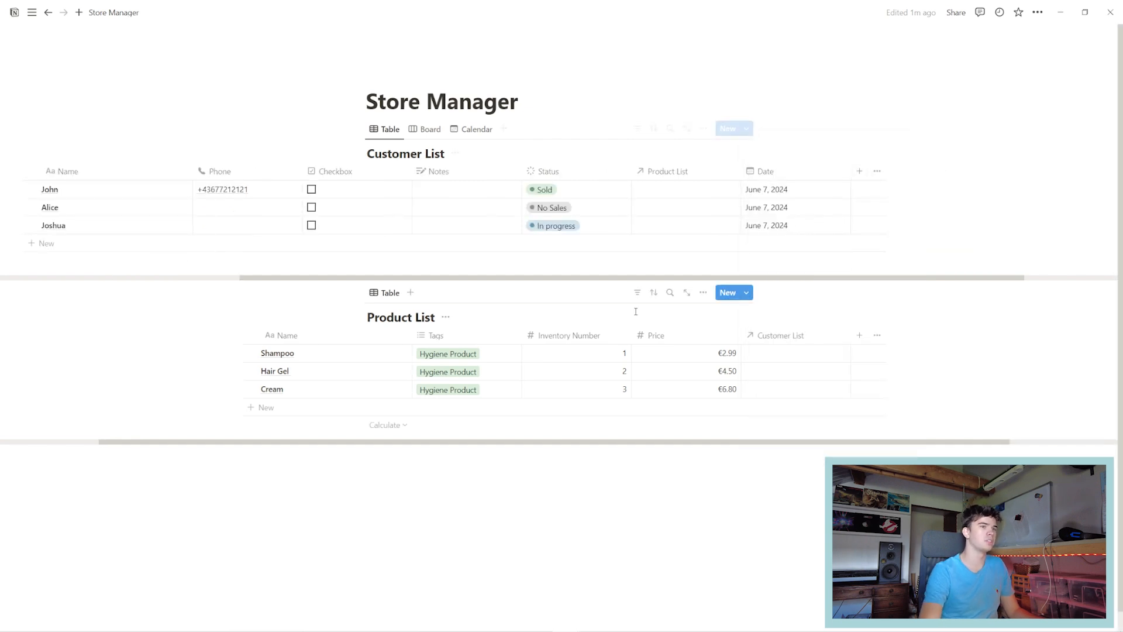
Move the Product List column right after Name and link the first customer to Shampoo.
scroll(327, 269, left, 2)
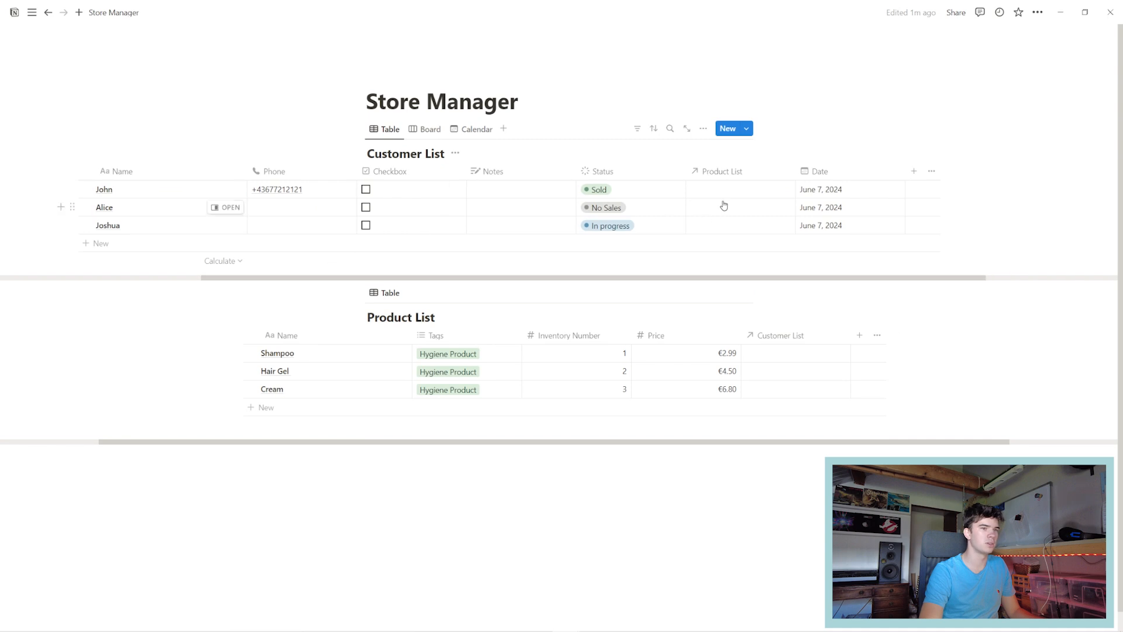
drag(720, 171, 319, 176)
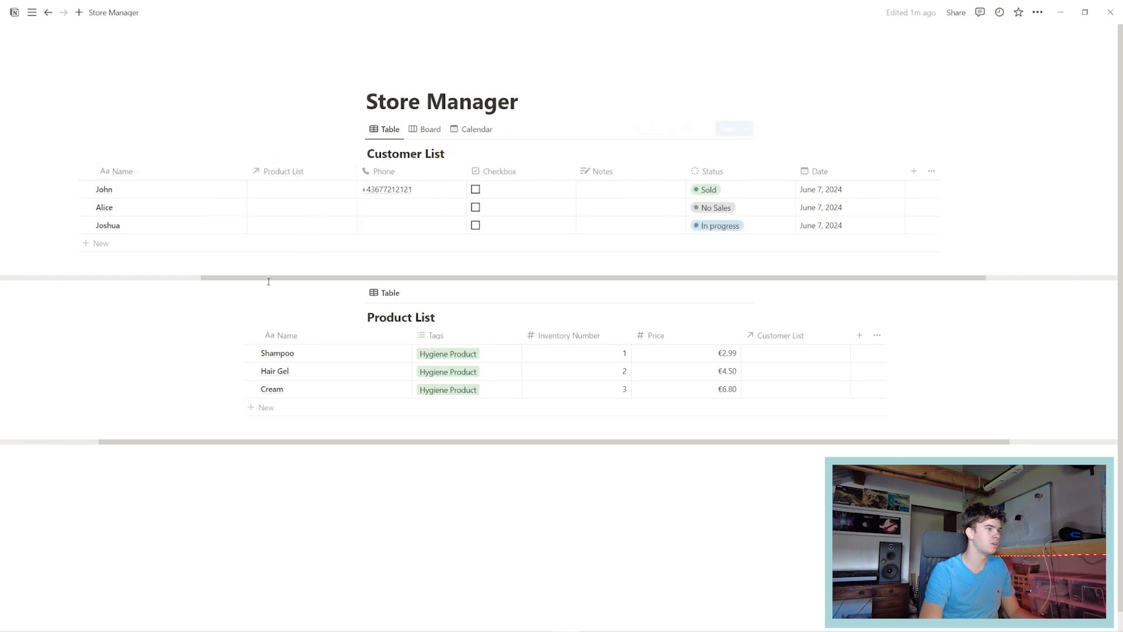
click(334, 189)
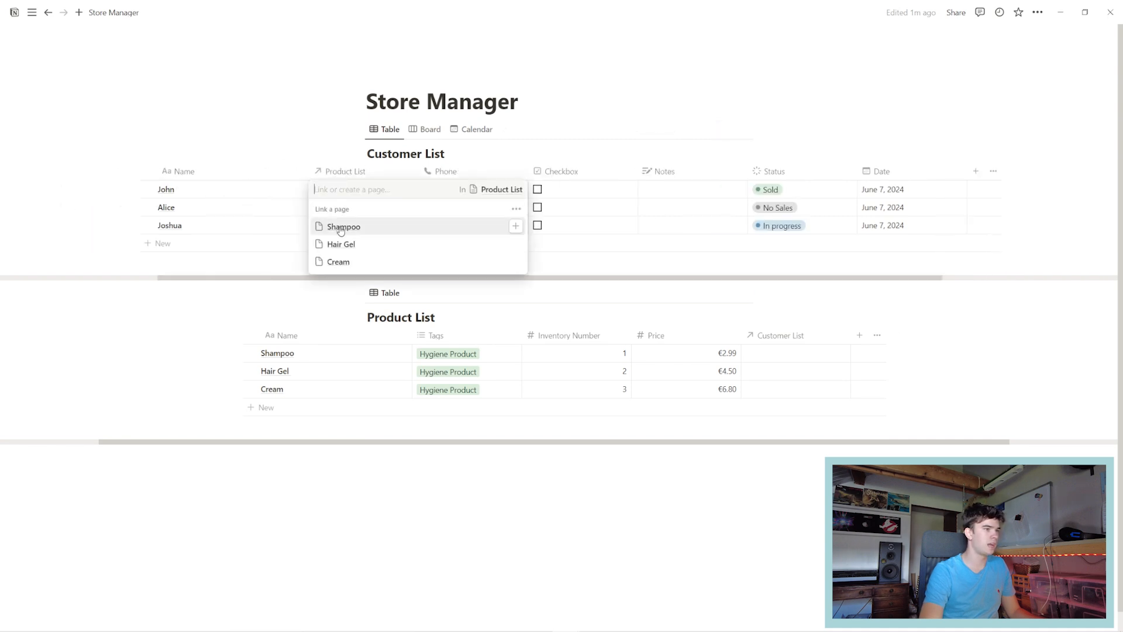
click(340, 228)
click(309, 130)
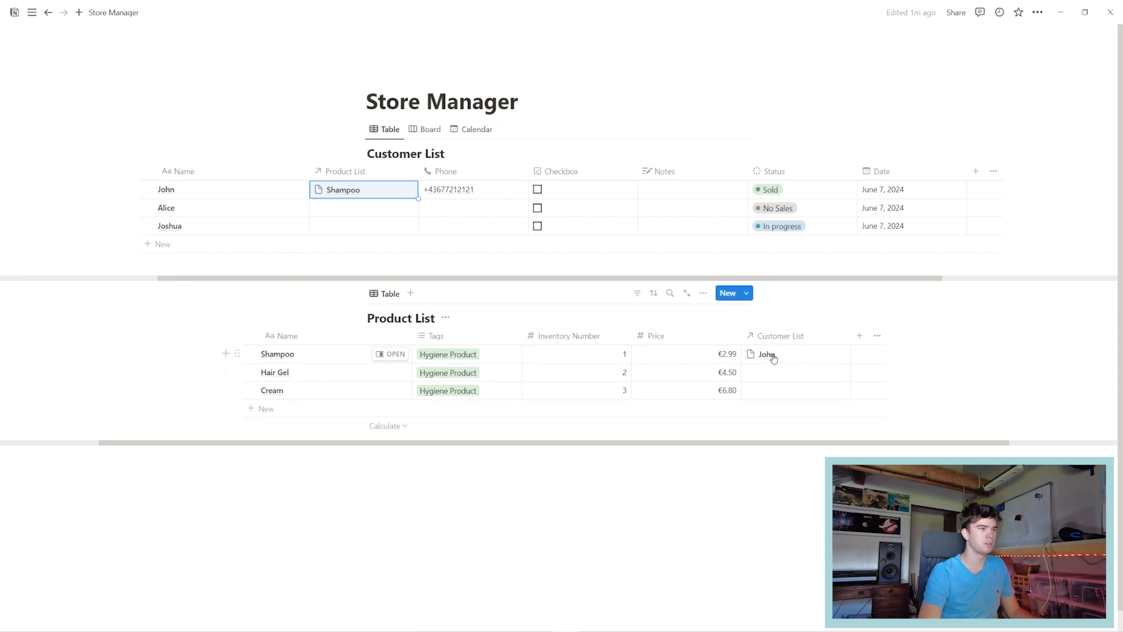
Add an empty Rollup property to Customer List and position it between Product List and Phone.
click(977, 172)
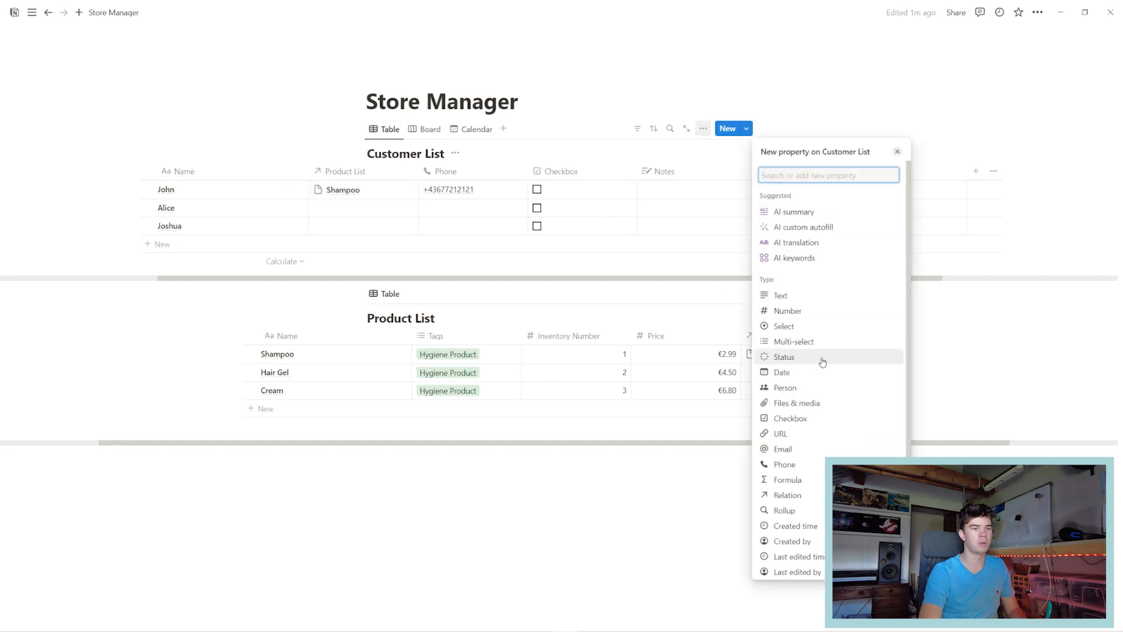
scroll(824, 358, down, 2)
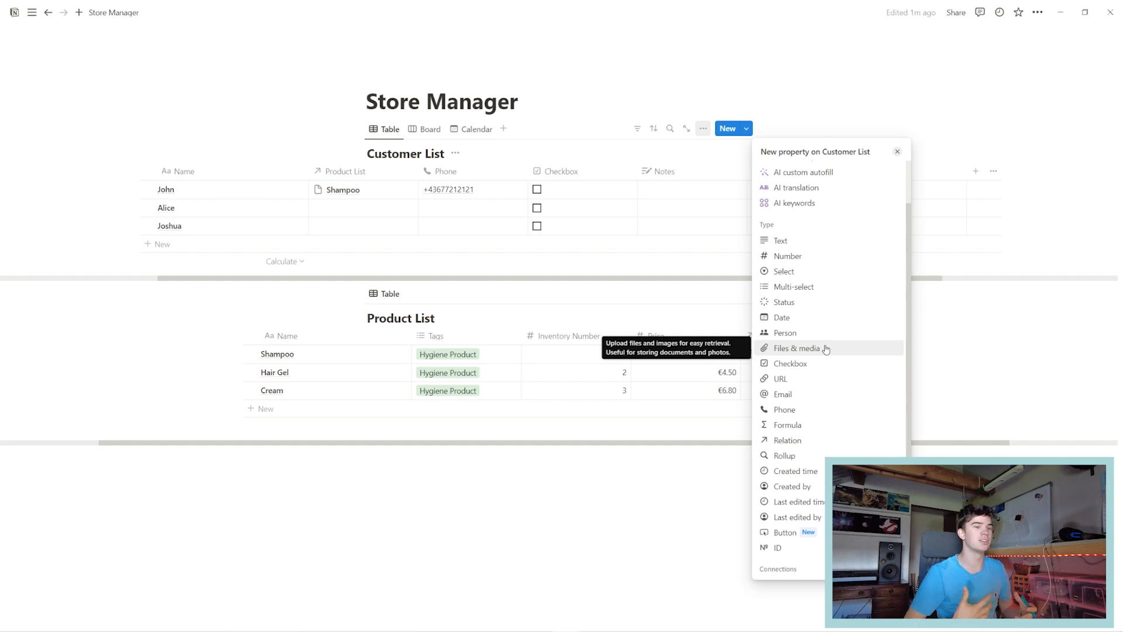
click(792, 455)
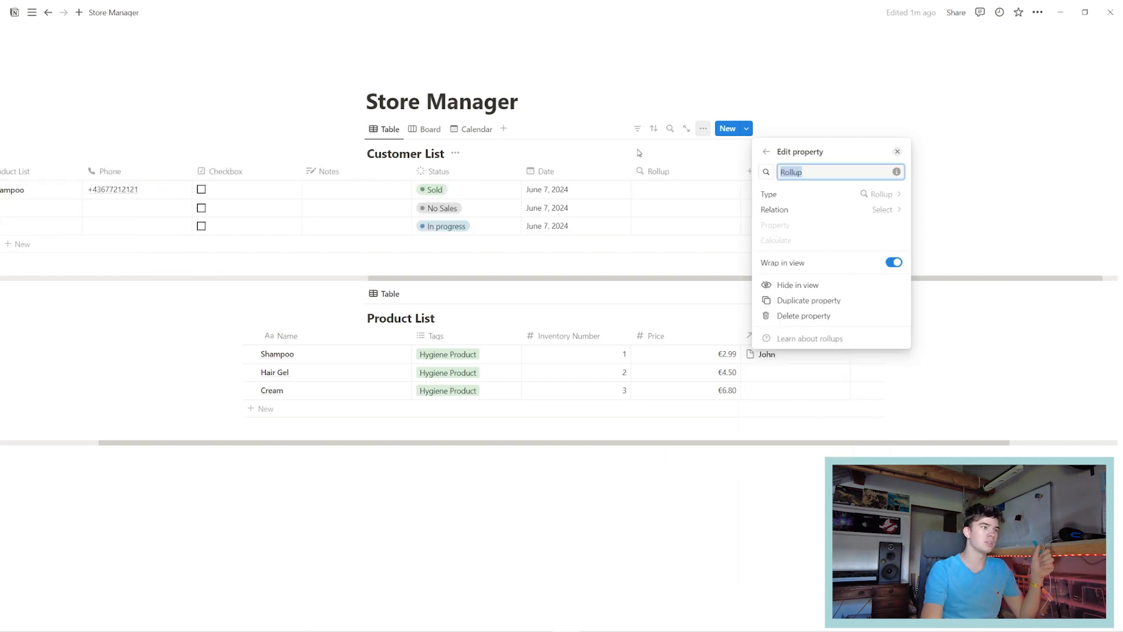
click(639, 153)
drag(655, 171, 331, 191)
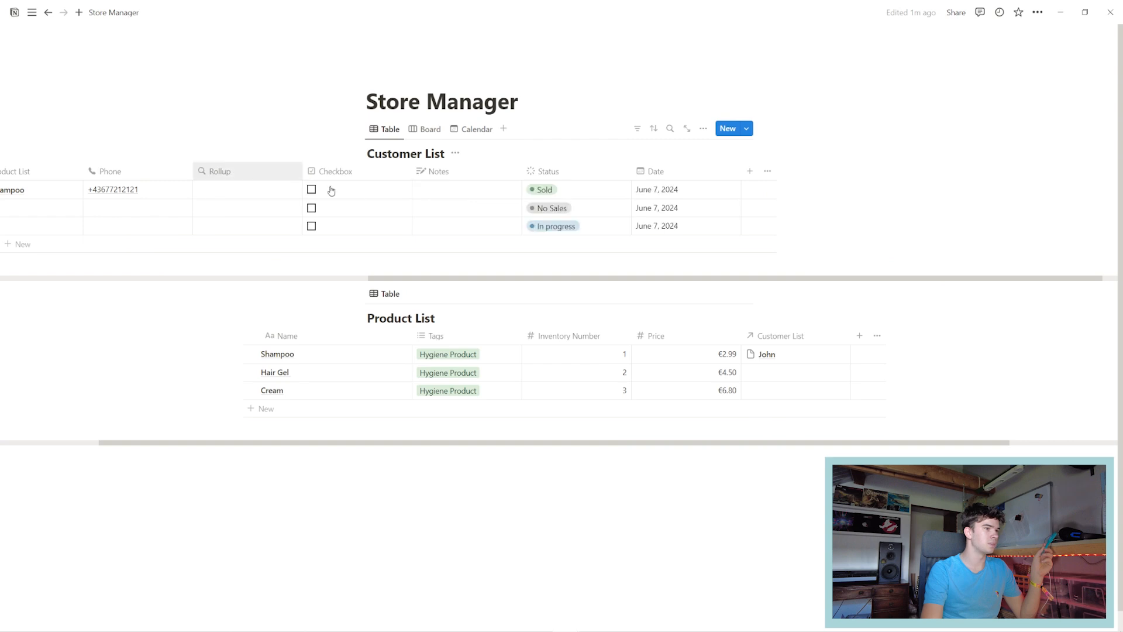
scroll(293, 234, left, 8)
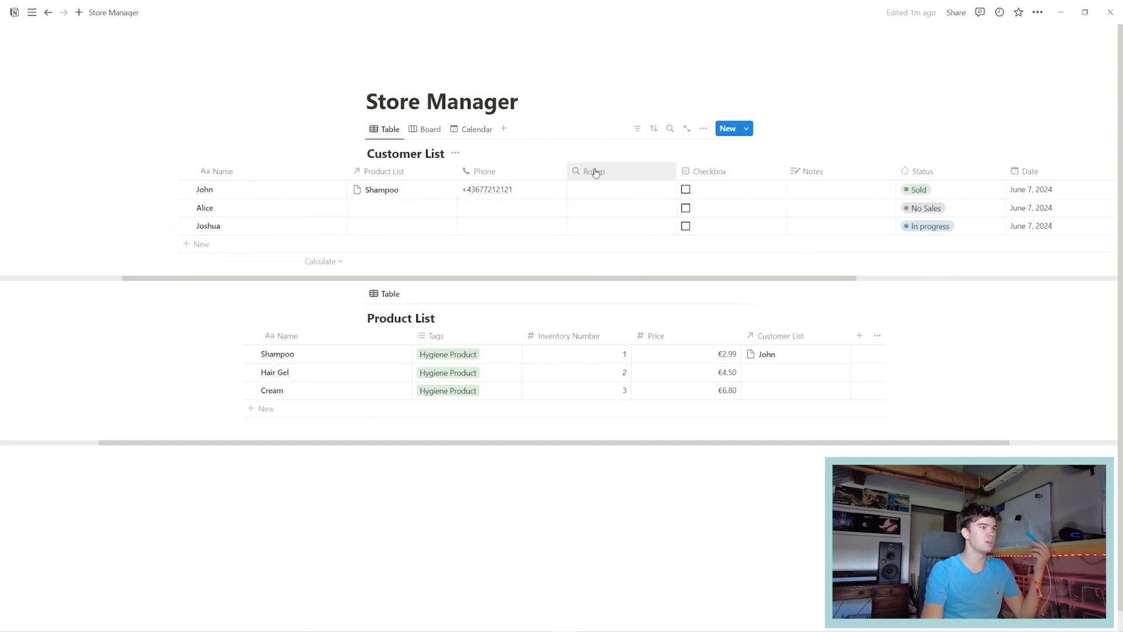
drag(595, 172, 495, 180)
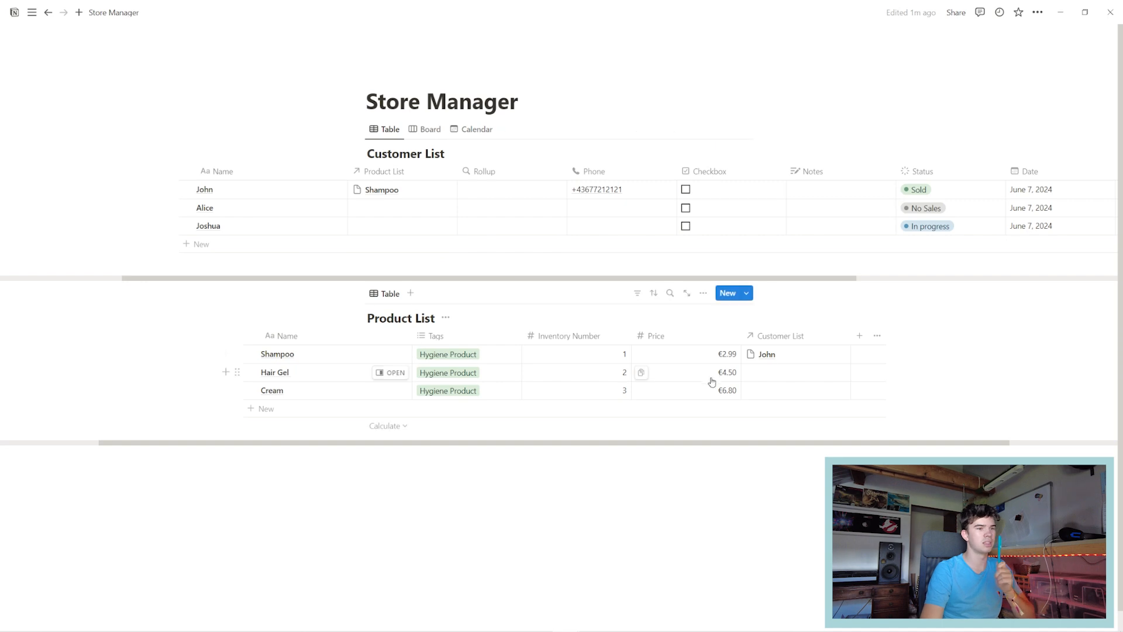
Base the first customer's Rollup on the Product List relation's Price property.
click(478, 191)
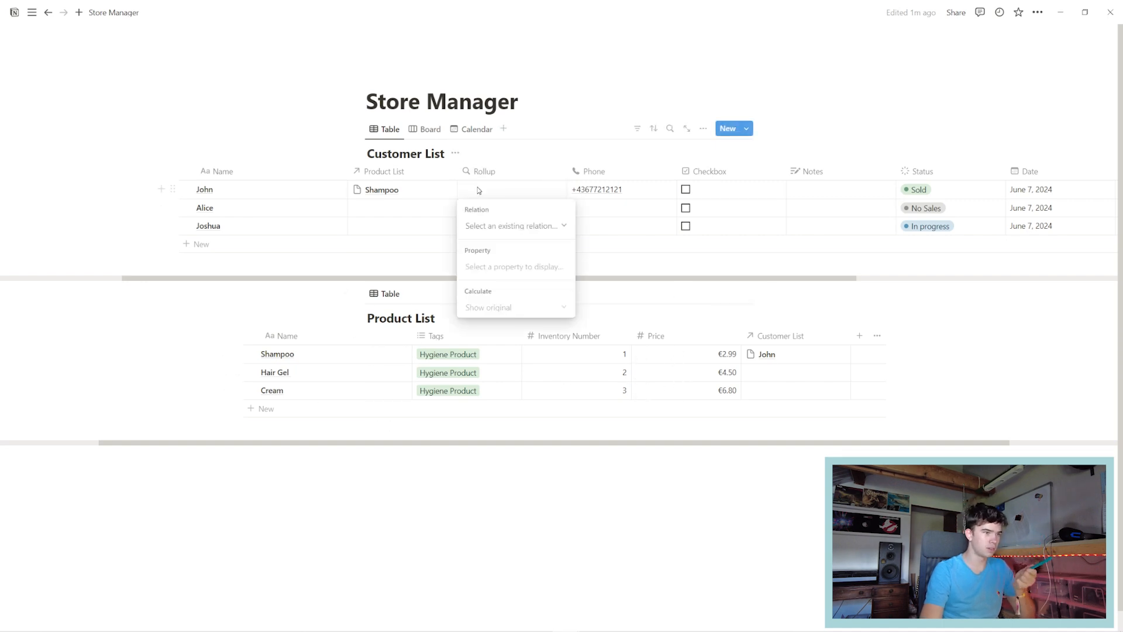
click(493, 226)
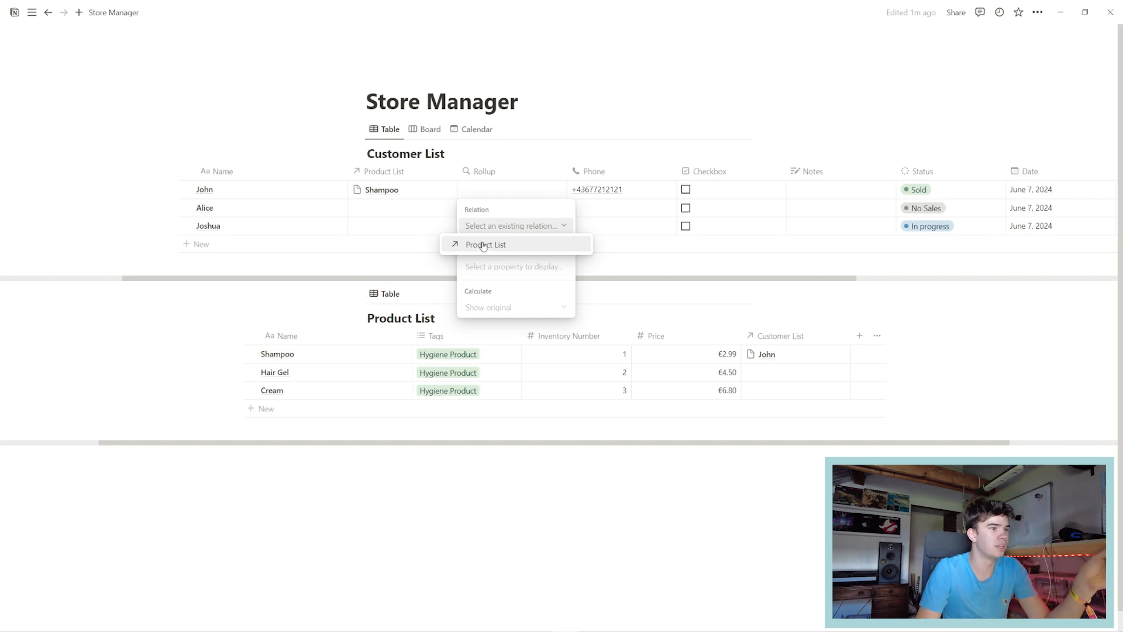
click(485, 245)
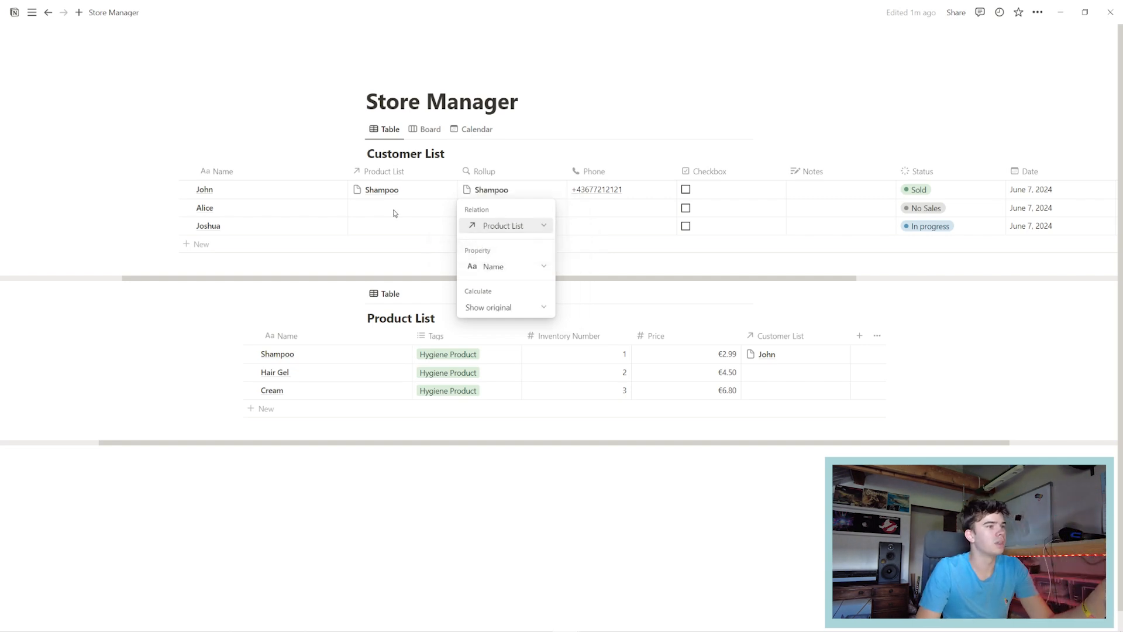
click(502, 267)
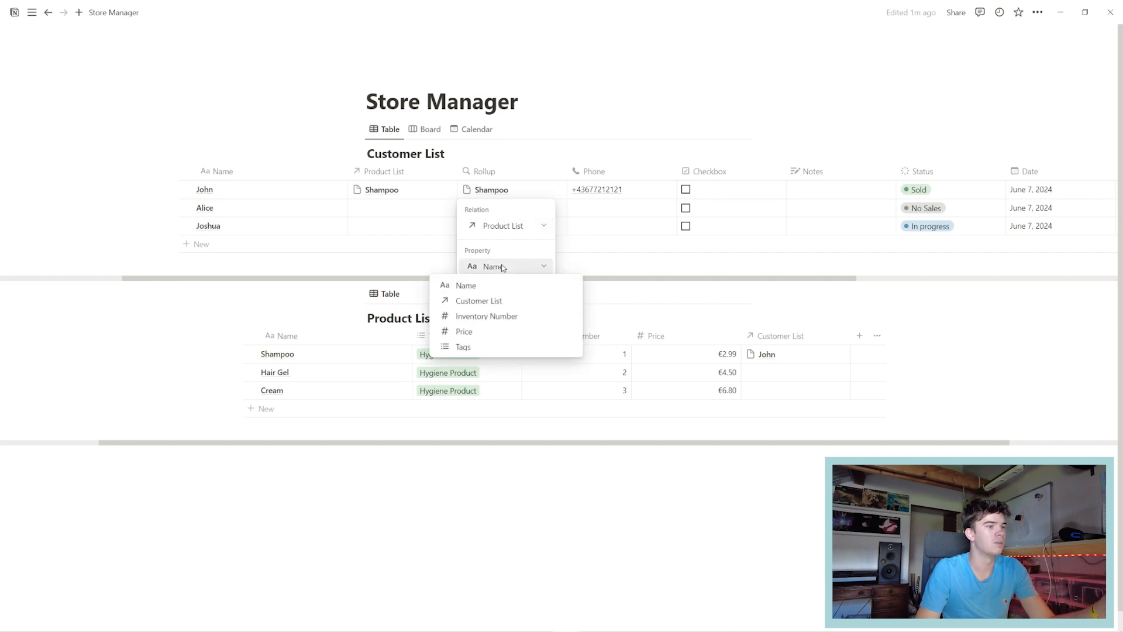
click(469, 333)
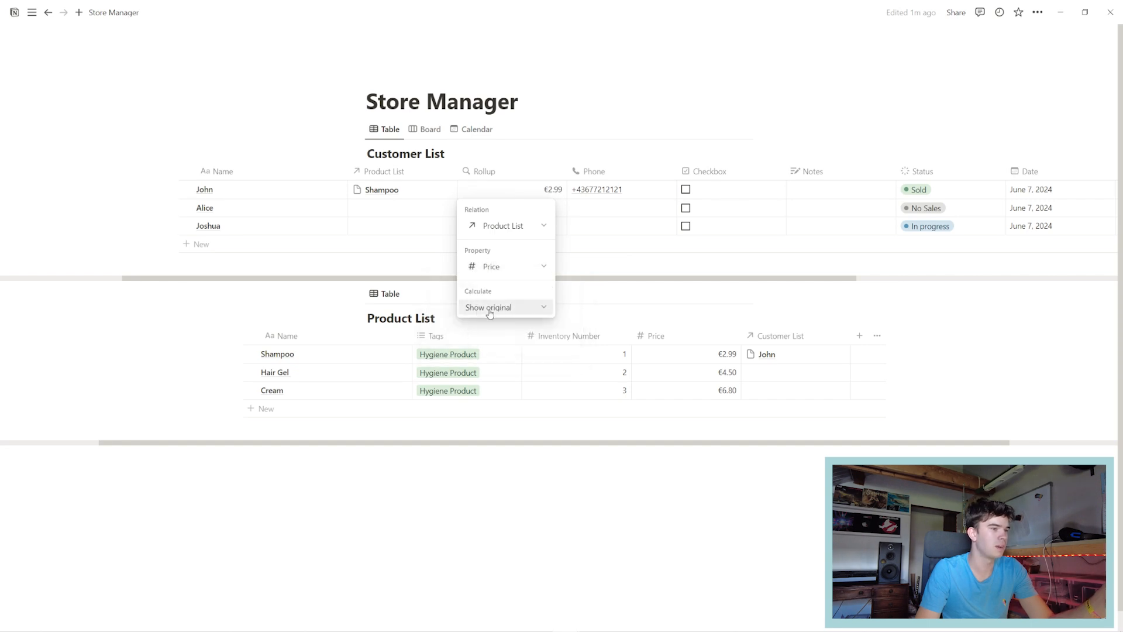
key(Escape)
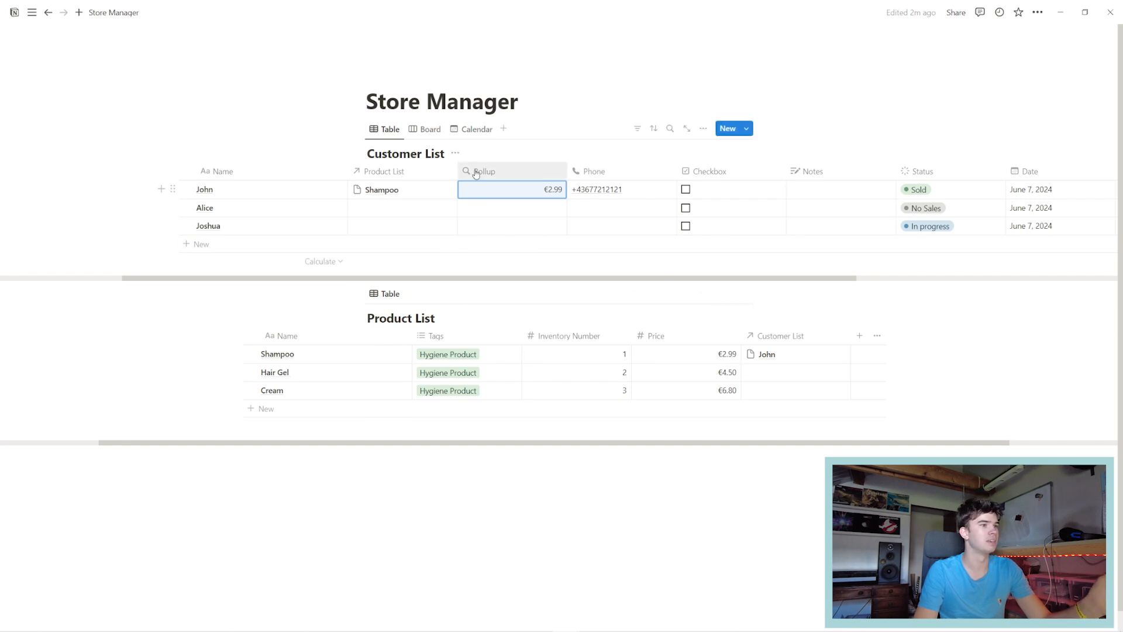
Set the Rollup calculation to Sum, giving €2.99 for the first customer and €0.00 for the others.
click(500, 192)
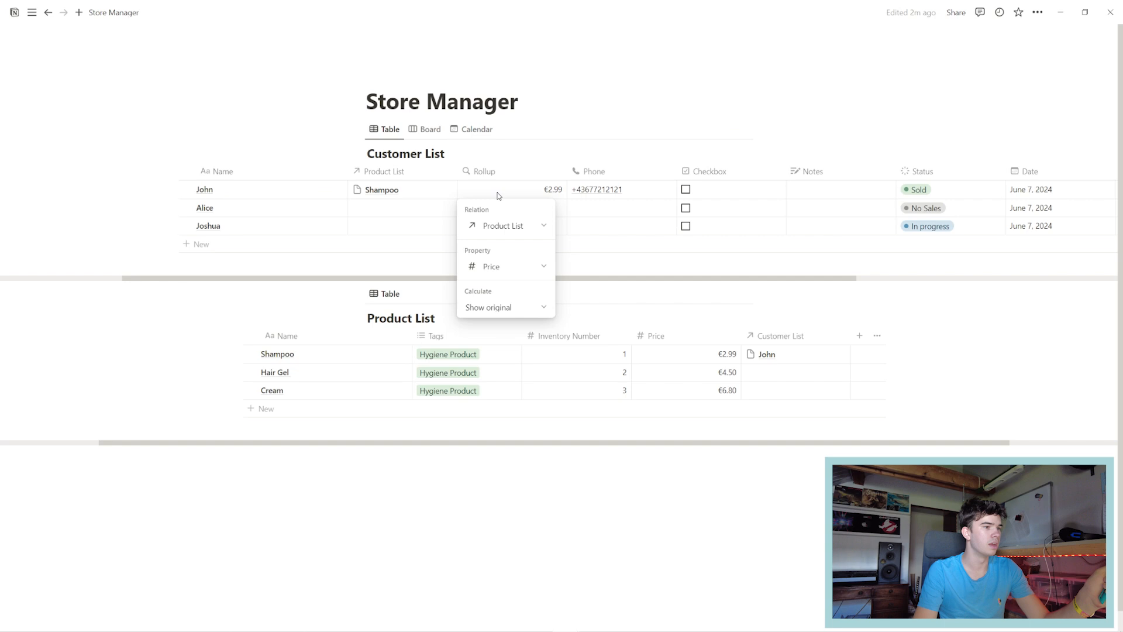
click(499, 308)
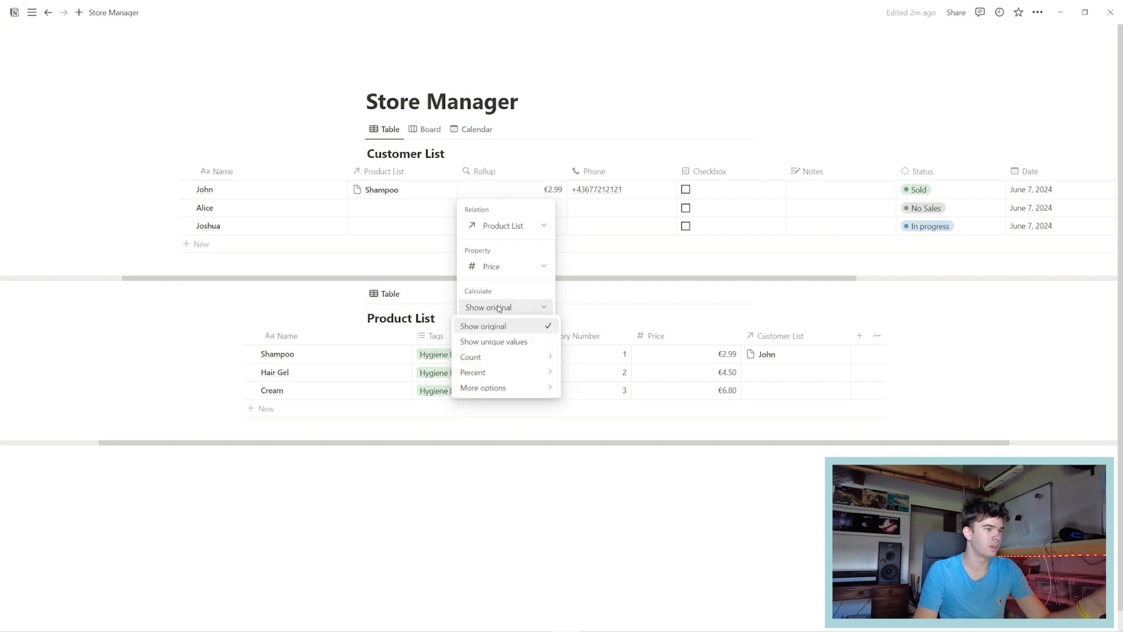
mouse_move(515, 388)
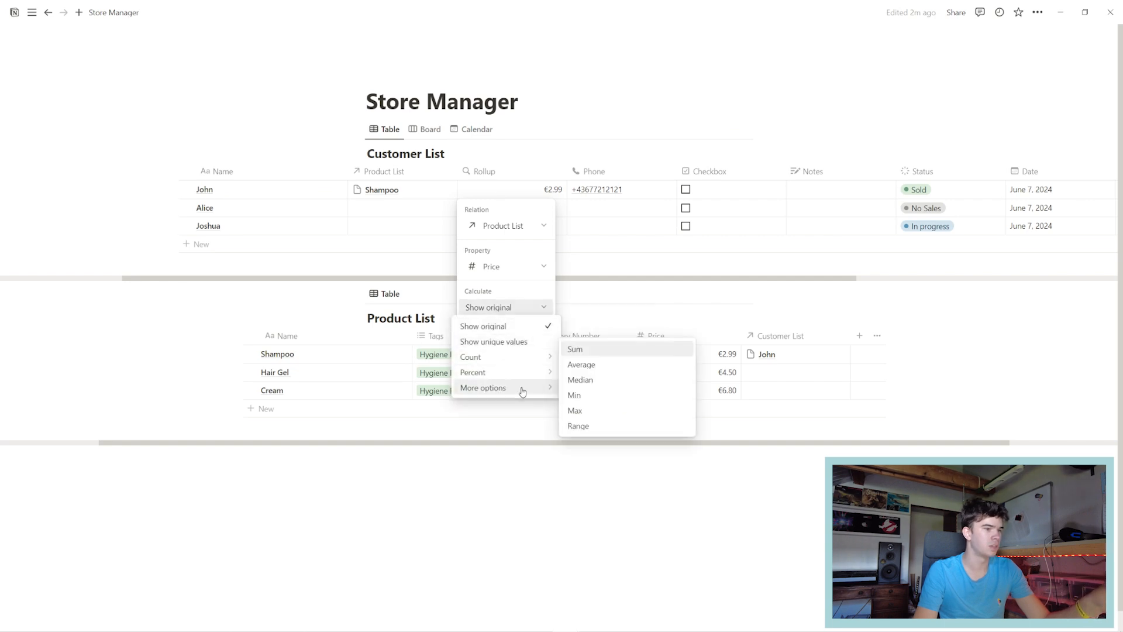
click(591, 351)
key(Escape)
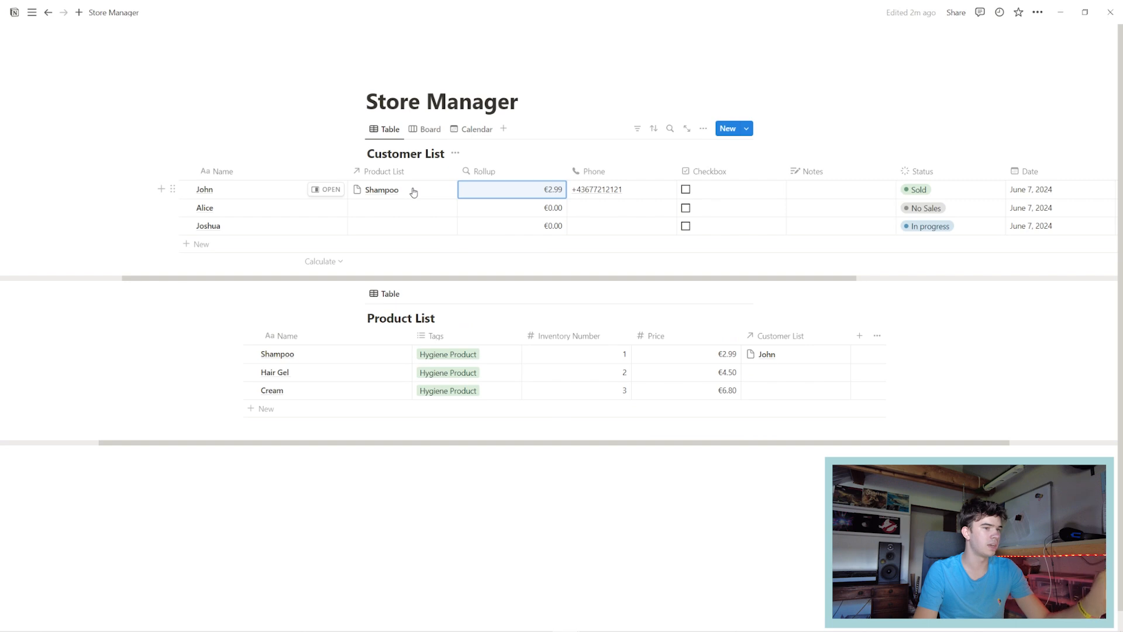
Also link Hair Gel to the first customer, raising the Rollup total to €7.49.
click(413, 192)
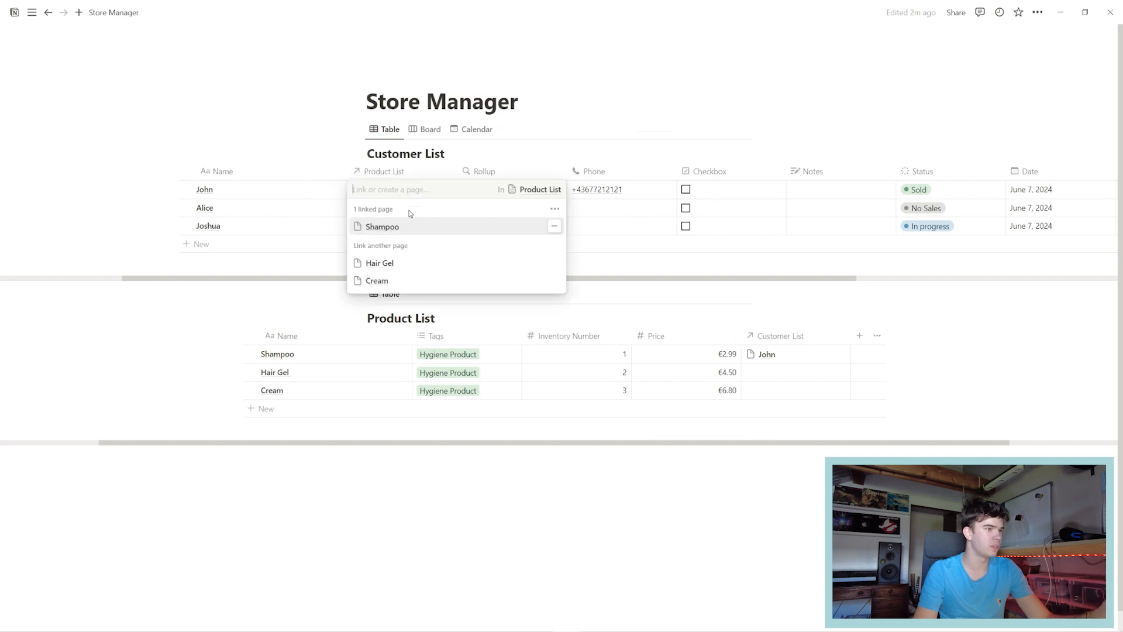
click(380, 261)
key(Escape)
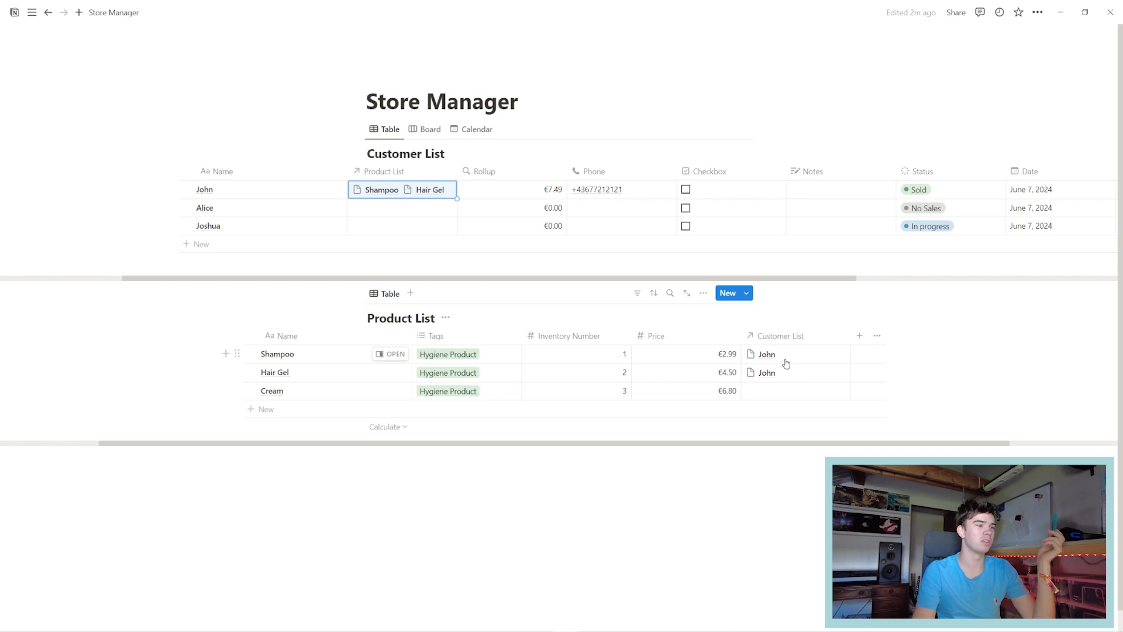
scroll(772, 378, down, 1)
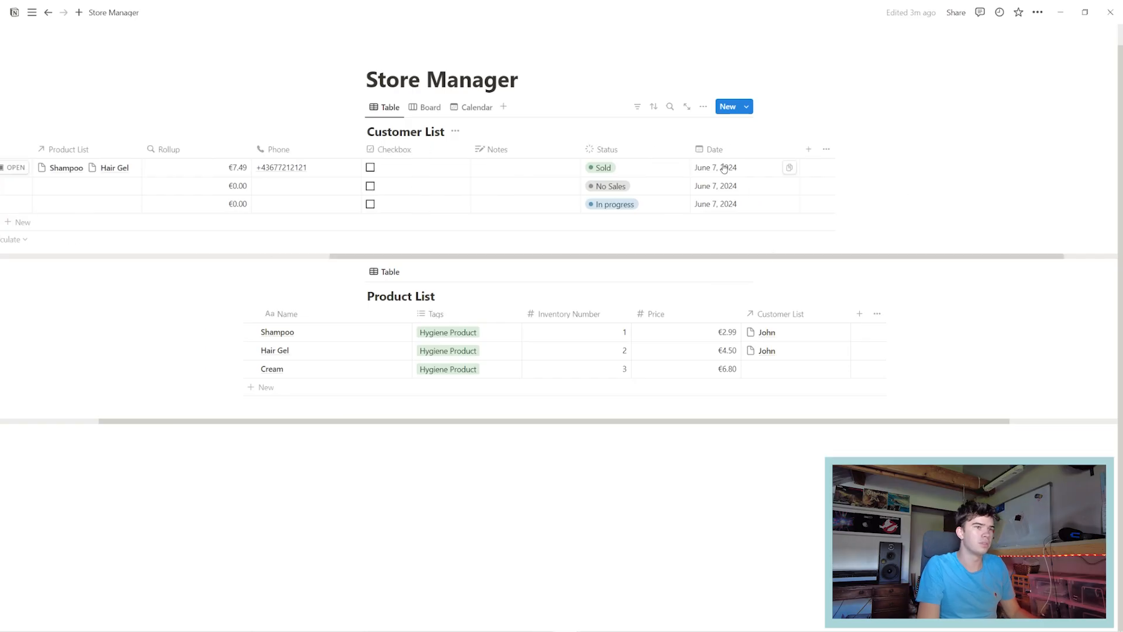
Rename the Customer List's Date column header to 'Ordered on'.
click(734, 153)
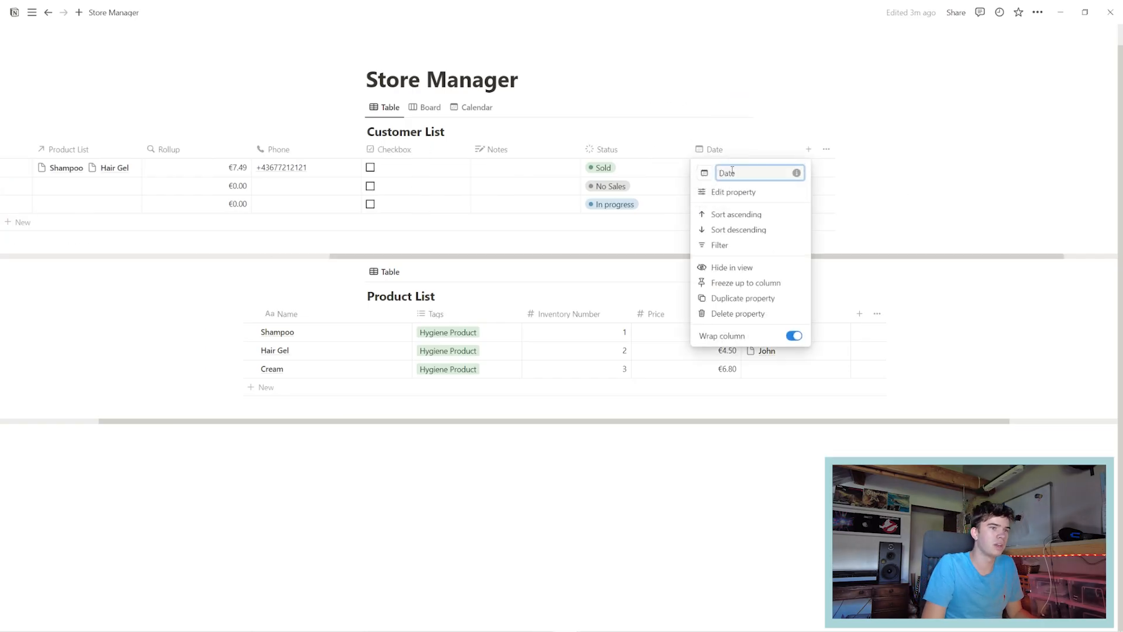
text(Order)
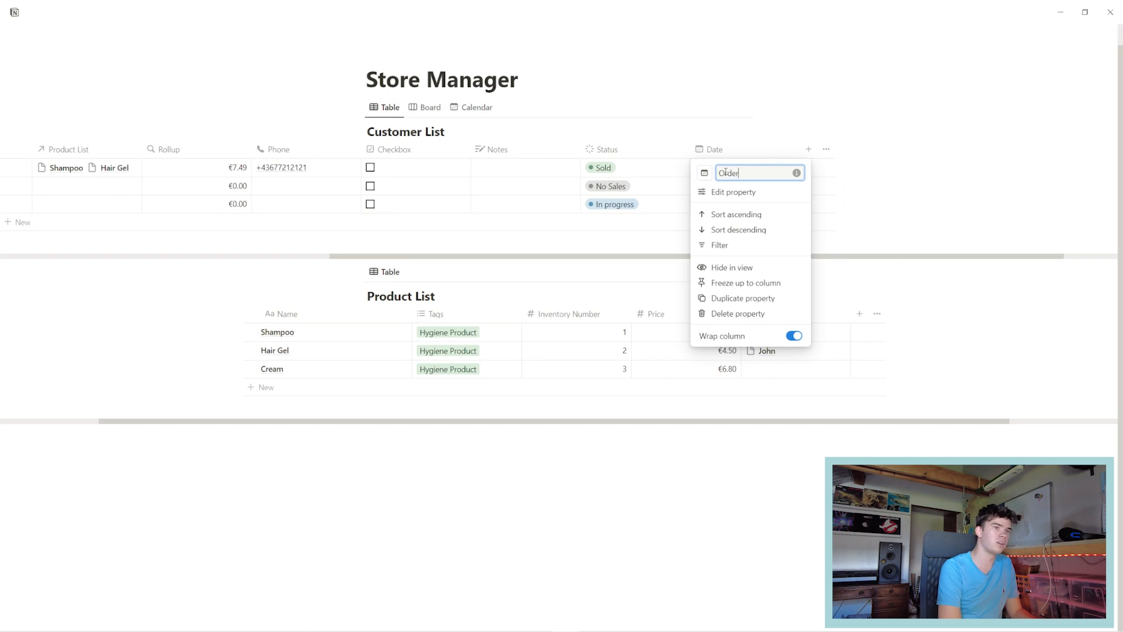
text(ed on)
key(Return)
drag(653, 276, 477, 286)
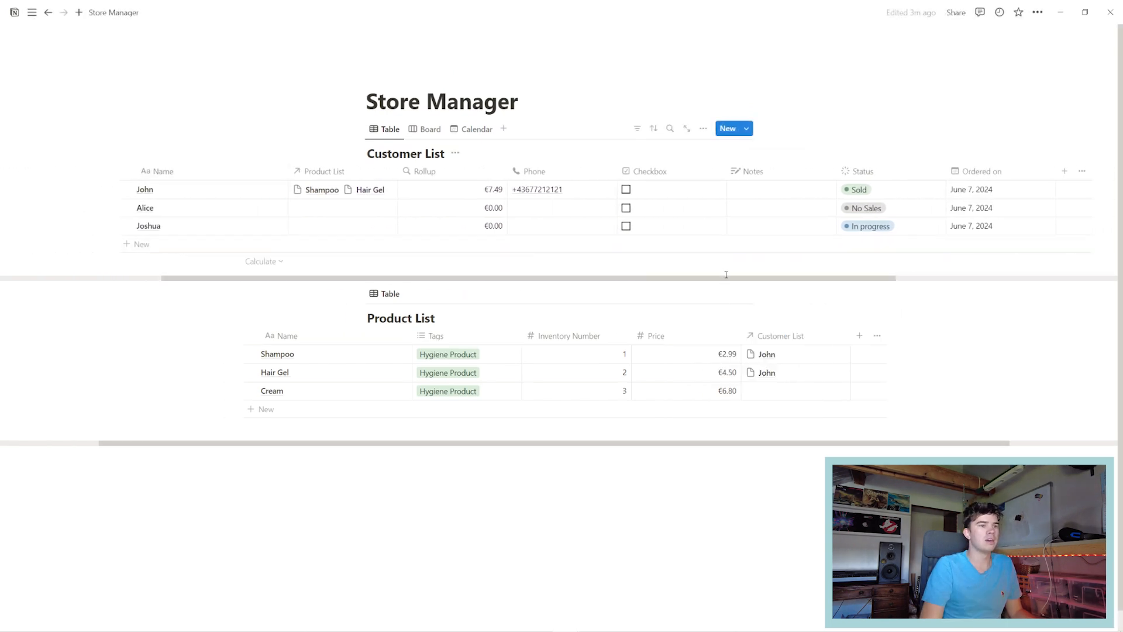
drag(726, 274, 811, 274)
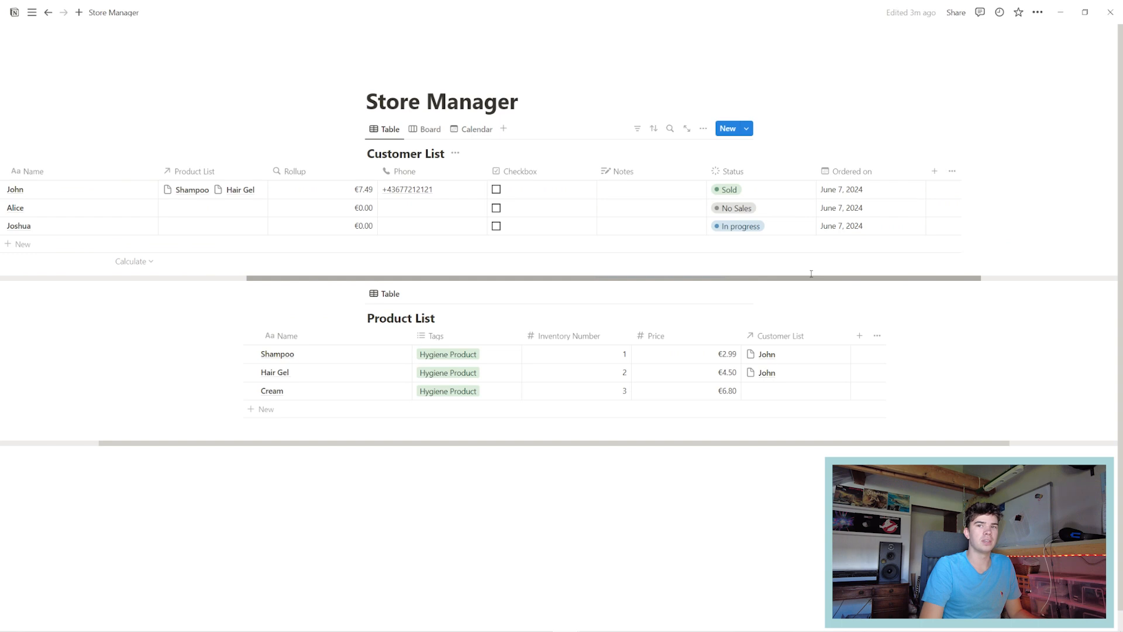
Add a new Formula column to the Customer List.
click(934, 171)
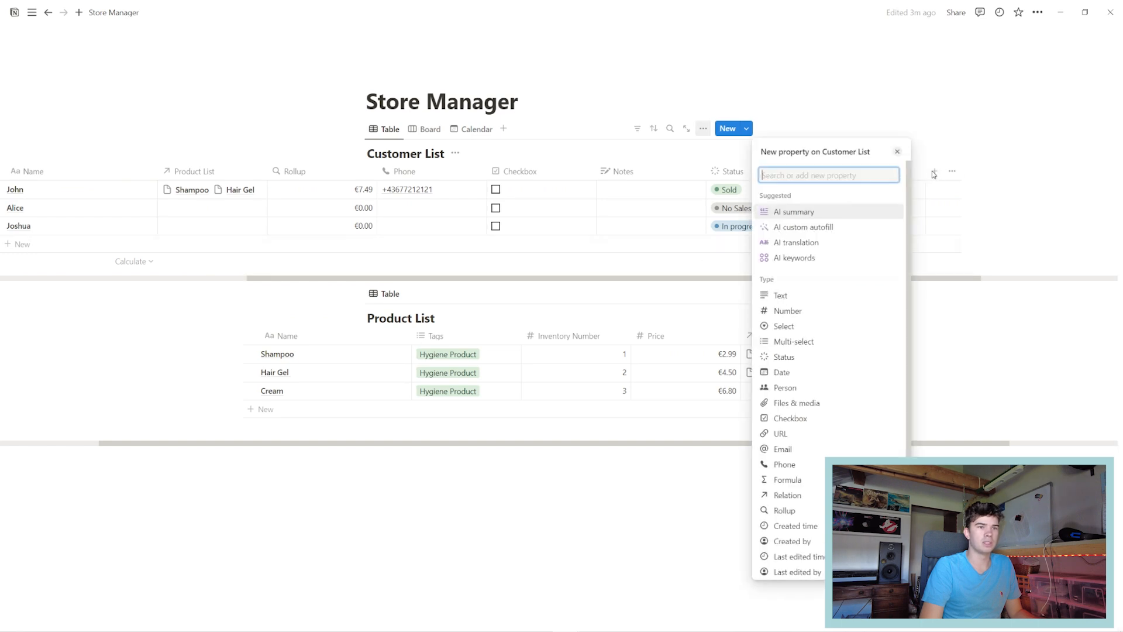
click(787, 479)
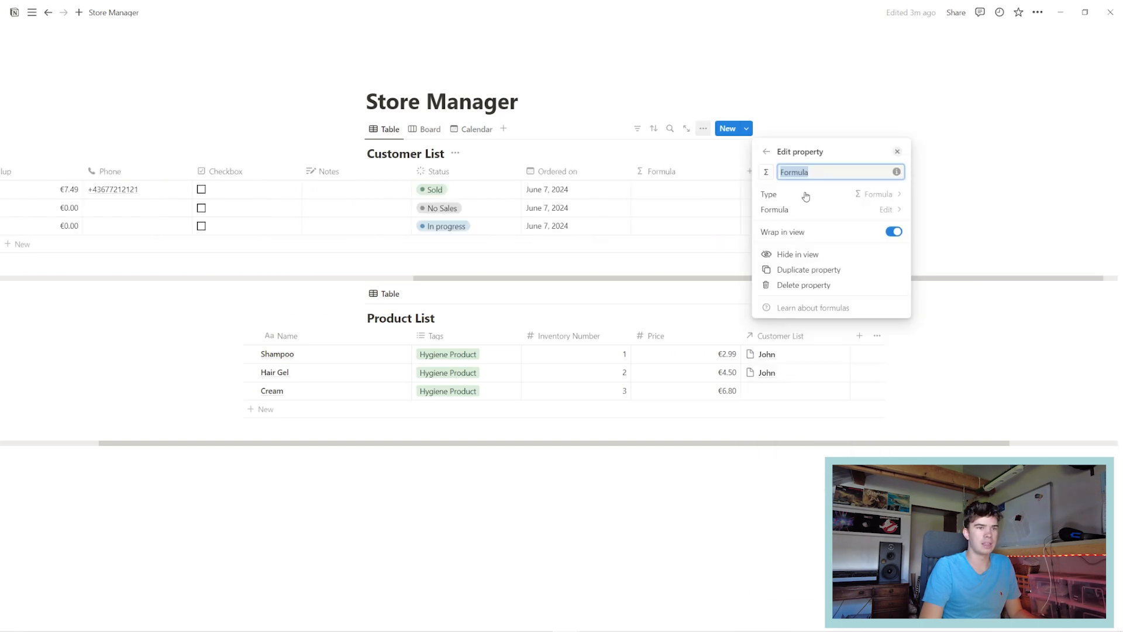
click(807, 195)
click(767, 153)
click(784, 210)
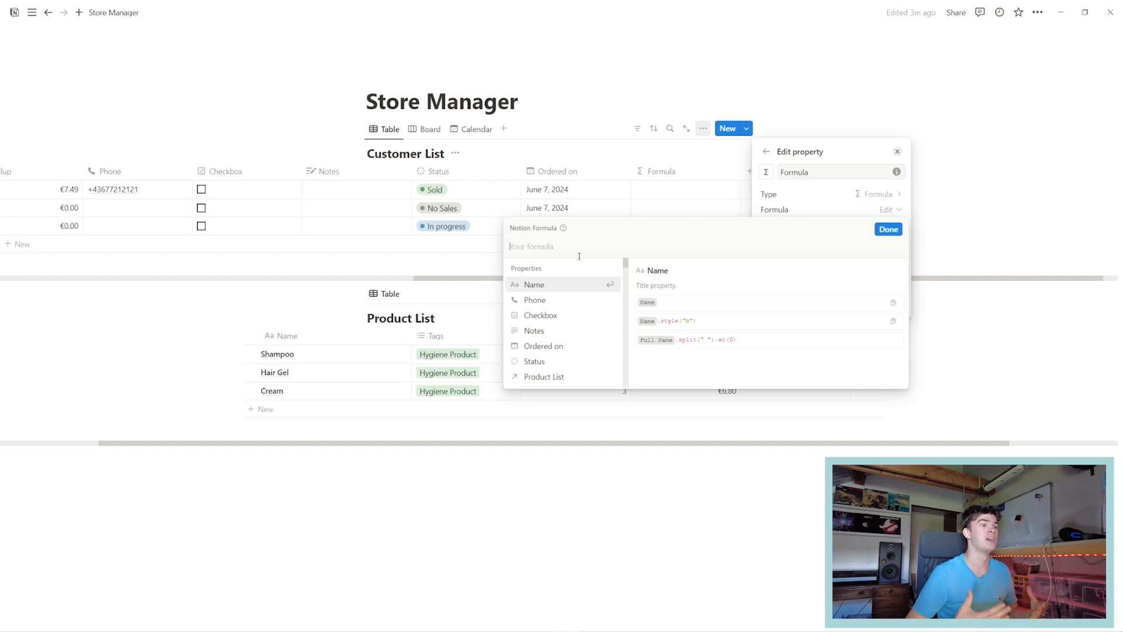
Enter dateAdd(Ordered on, 7, "days") so each row shows a date seven days after ordering.
drag(626, 271, 617, 325)
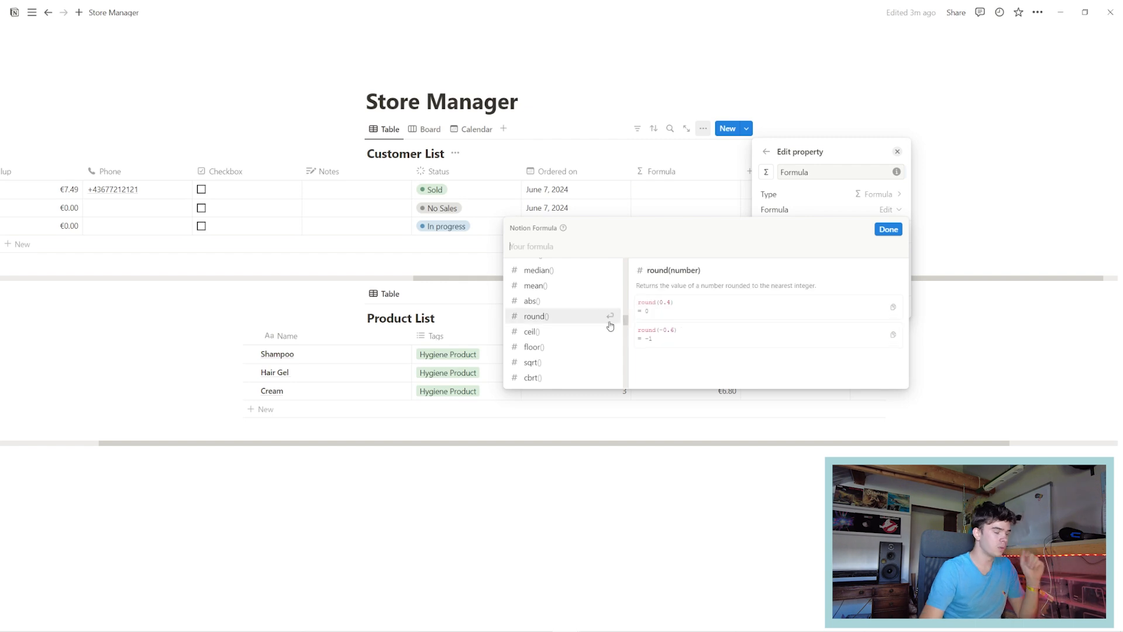
text(date)
click(601, 272)
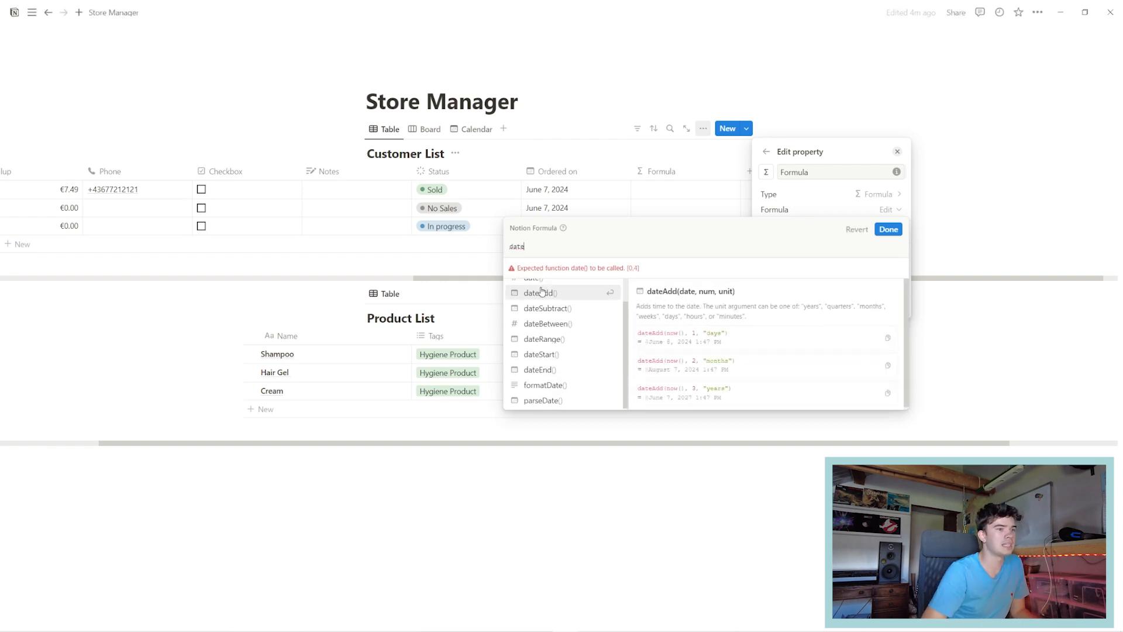
scroll(577, 316, up, 5)
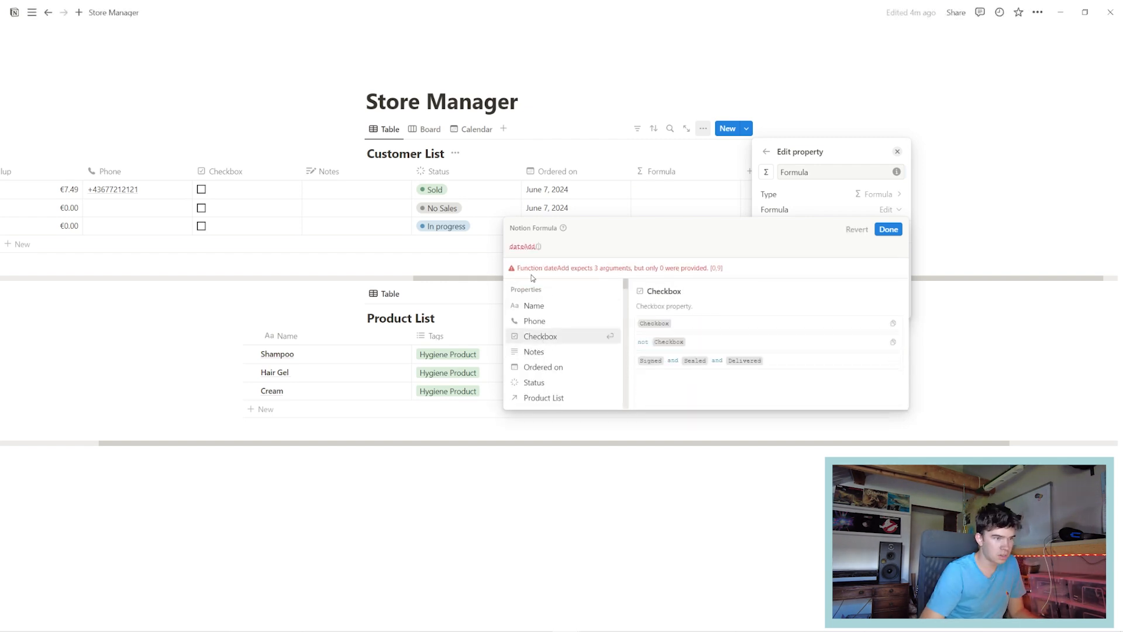
click(525, 247)
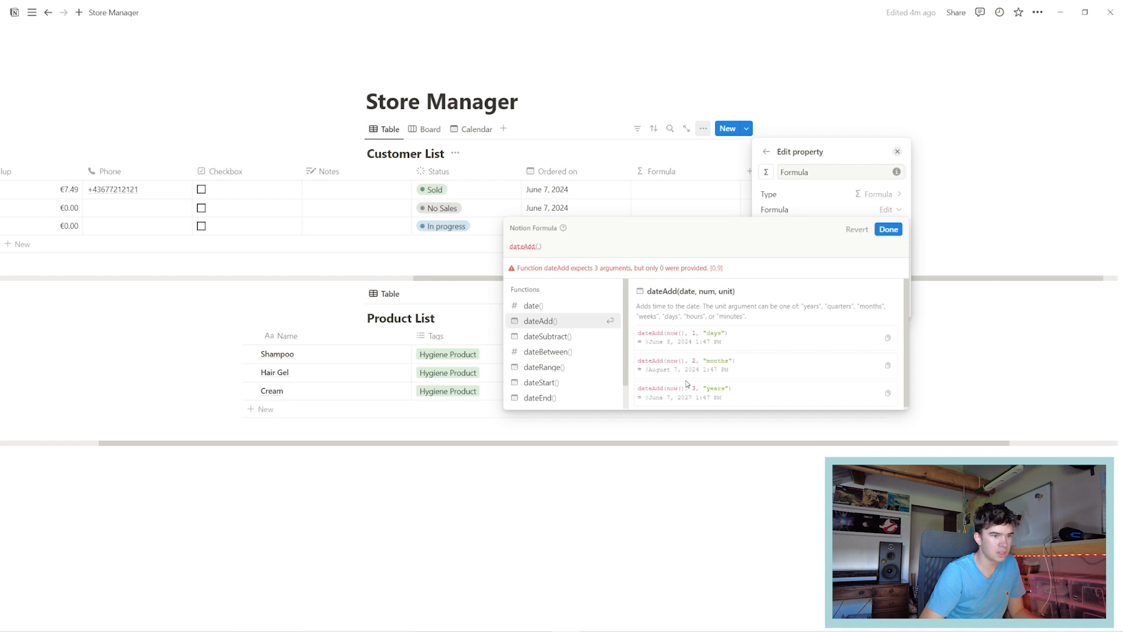
click(540, 247)
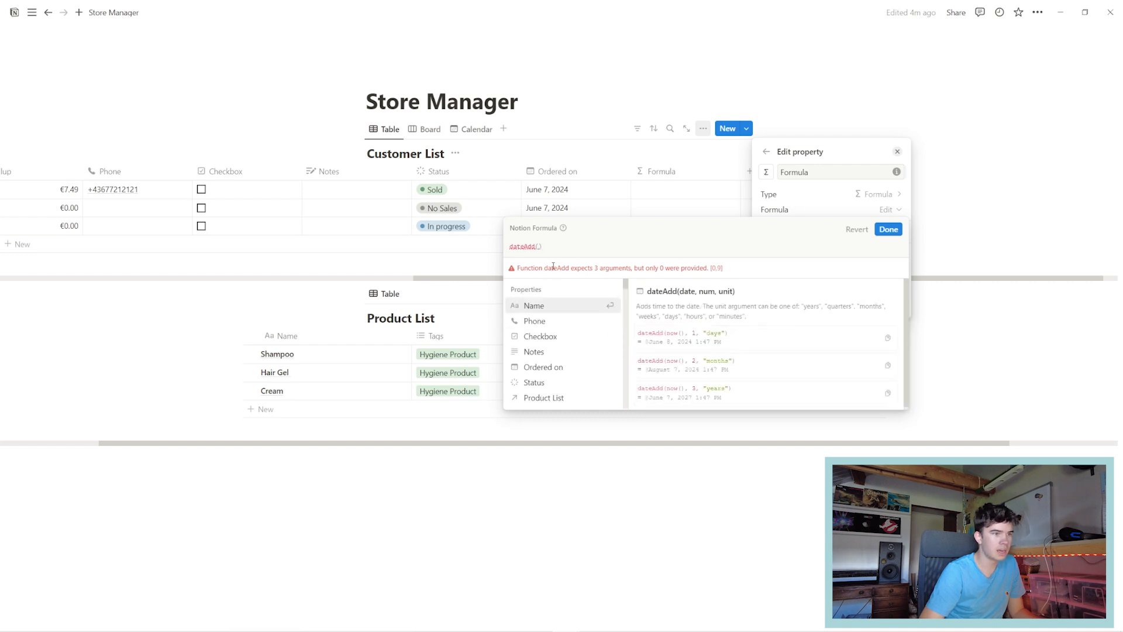
click(547, 367)
text(,7)
text(,"days)
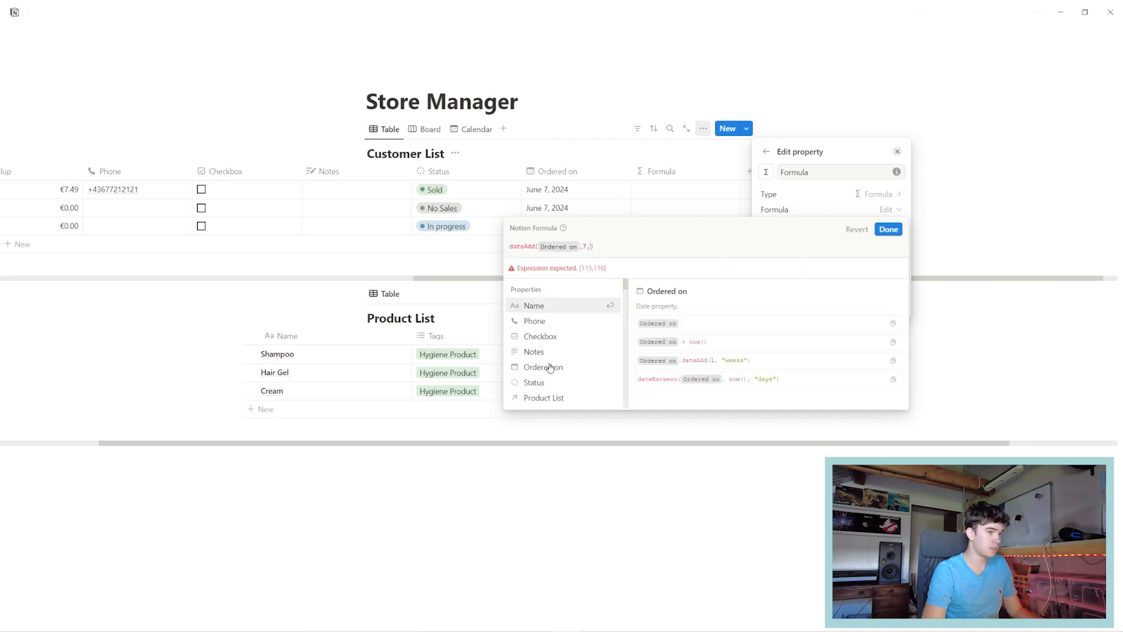
key(Return)
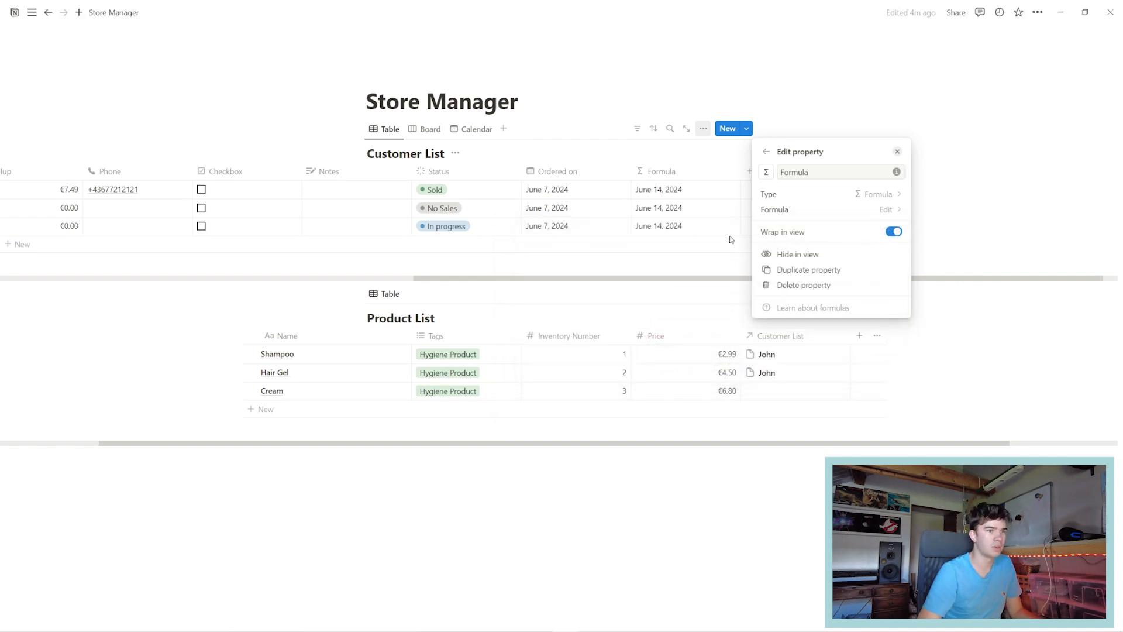
click(713, 205)
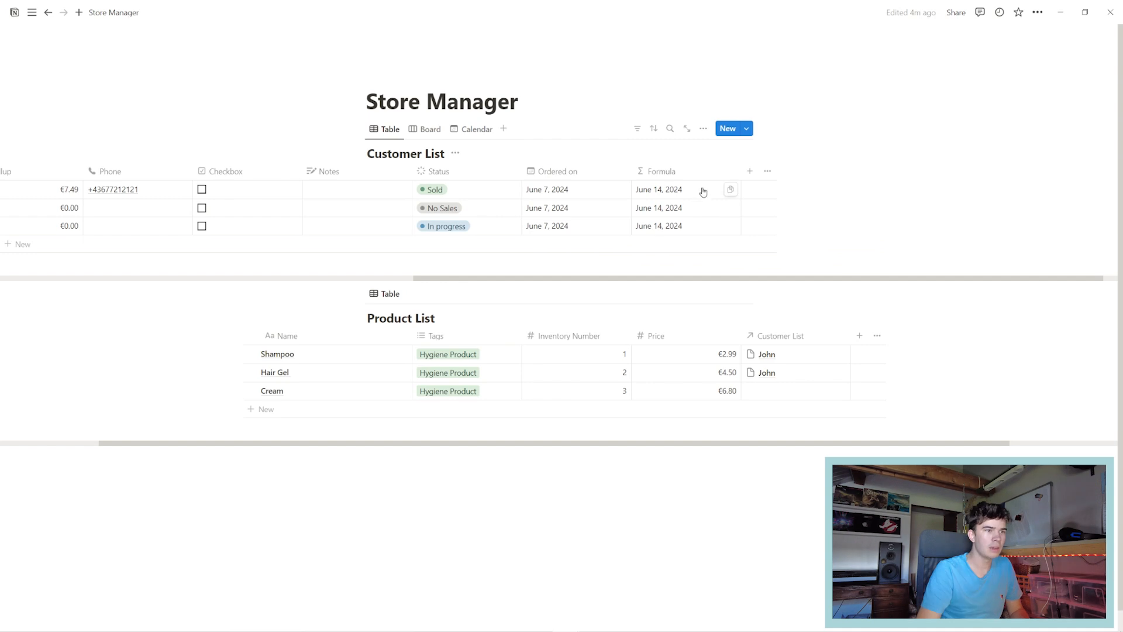
Prefix the formula with "Estimated Delivery: " so rows read Estimated Delivery: June 14, 2024.
click(650, 228)
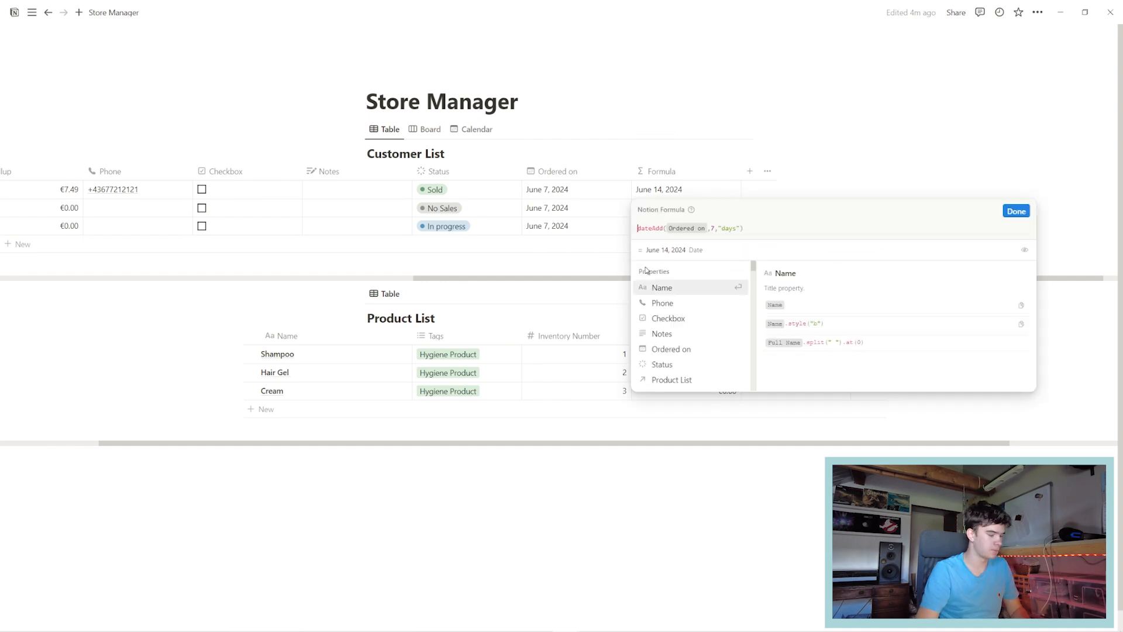
text(")
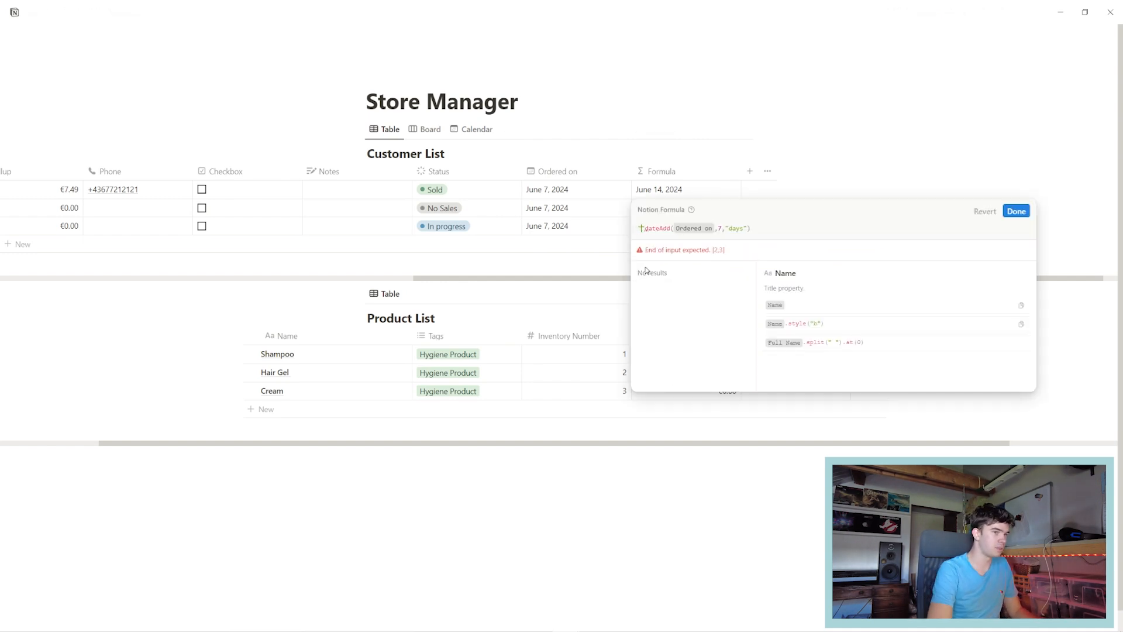
text(Estimated Deliver)
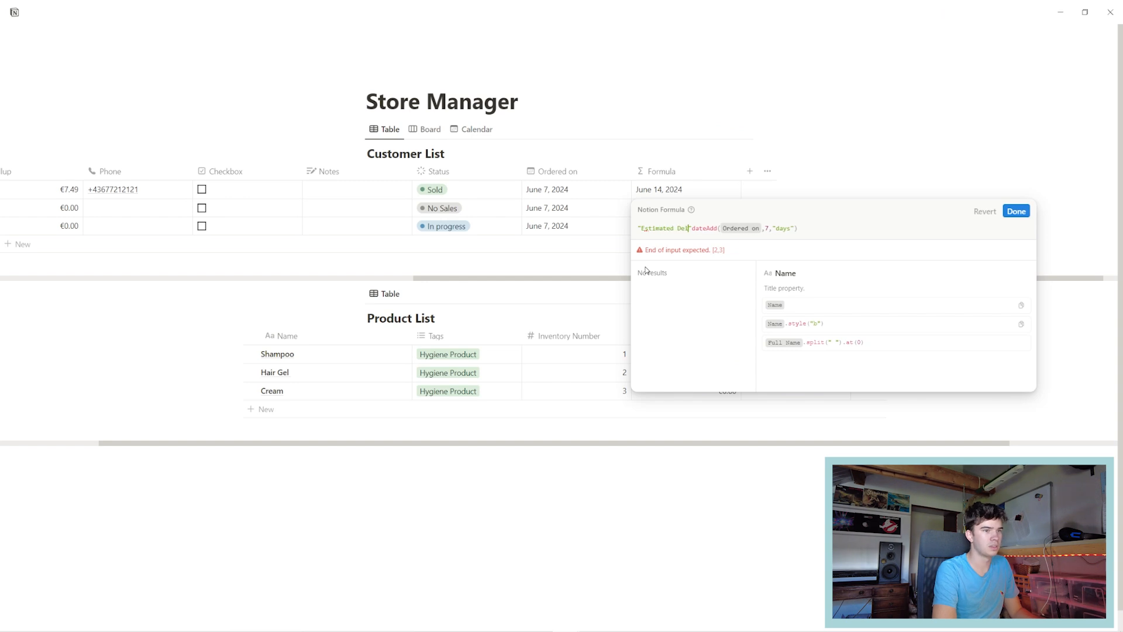
text(y: " )
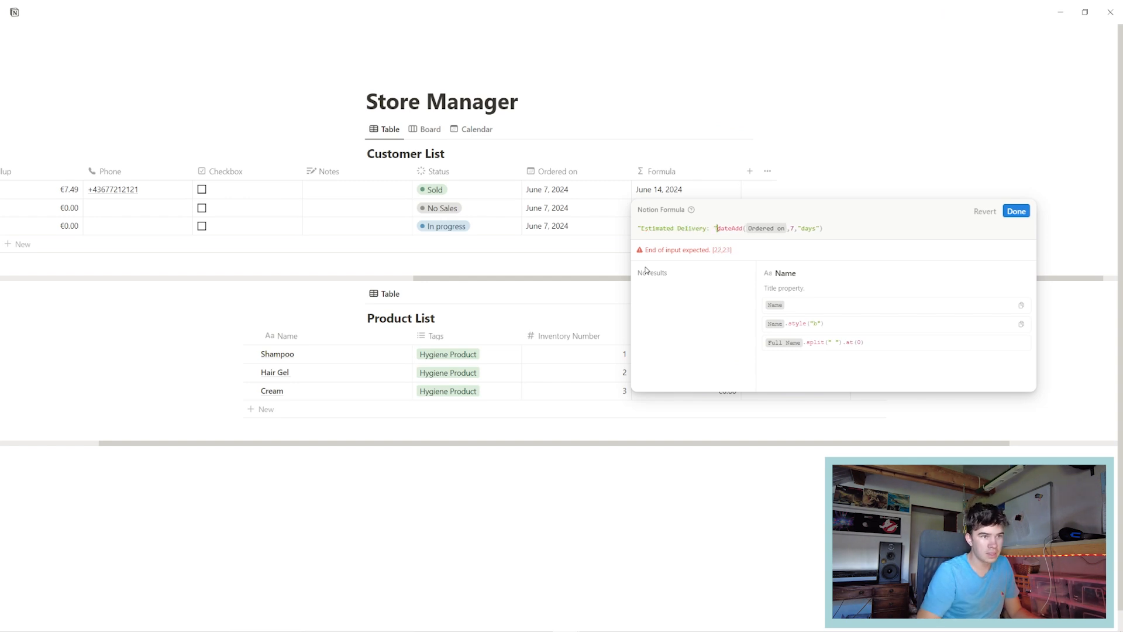
text(+)
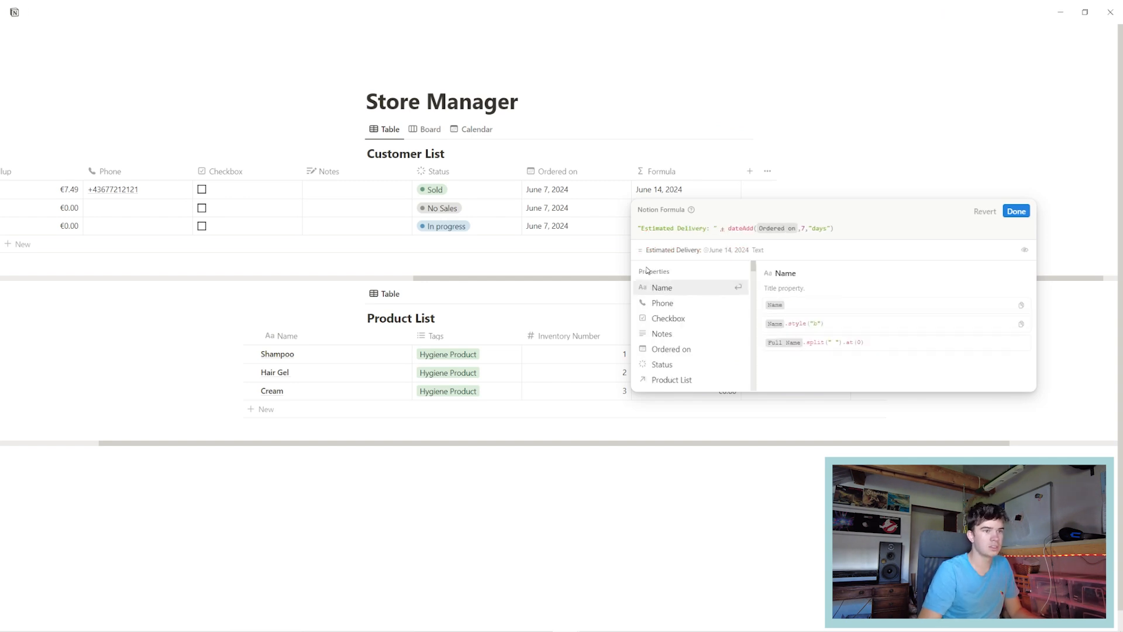
click(1017, 211)
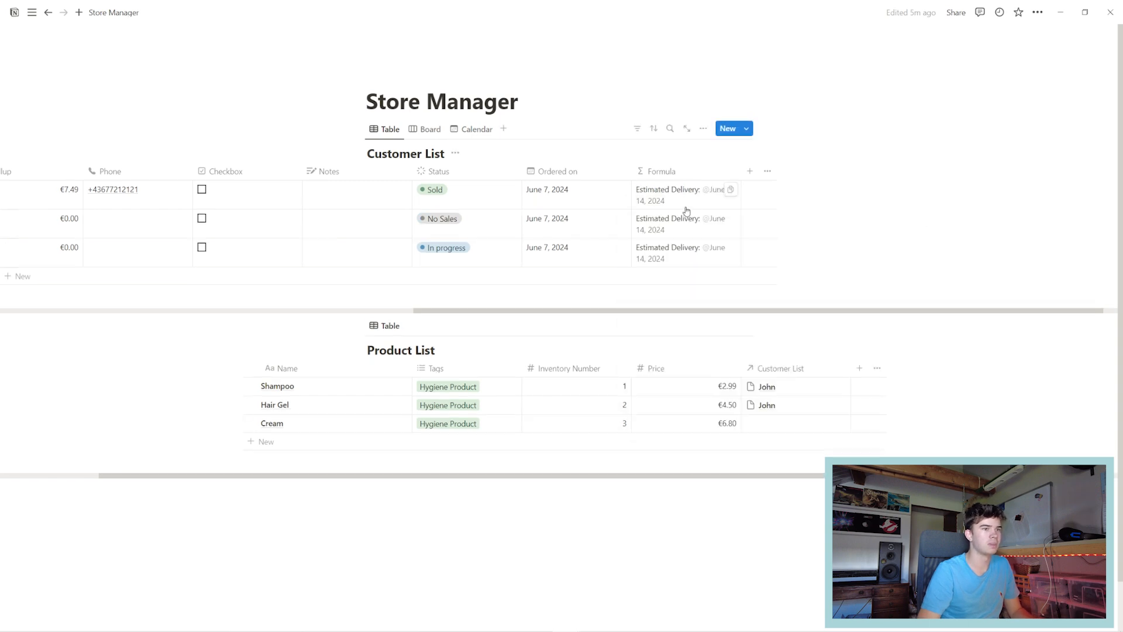
scroll(746, 222, down, 1)
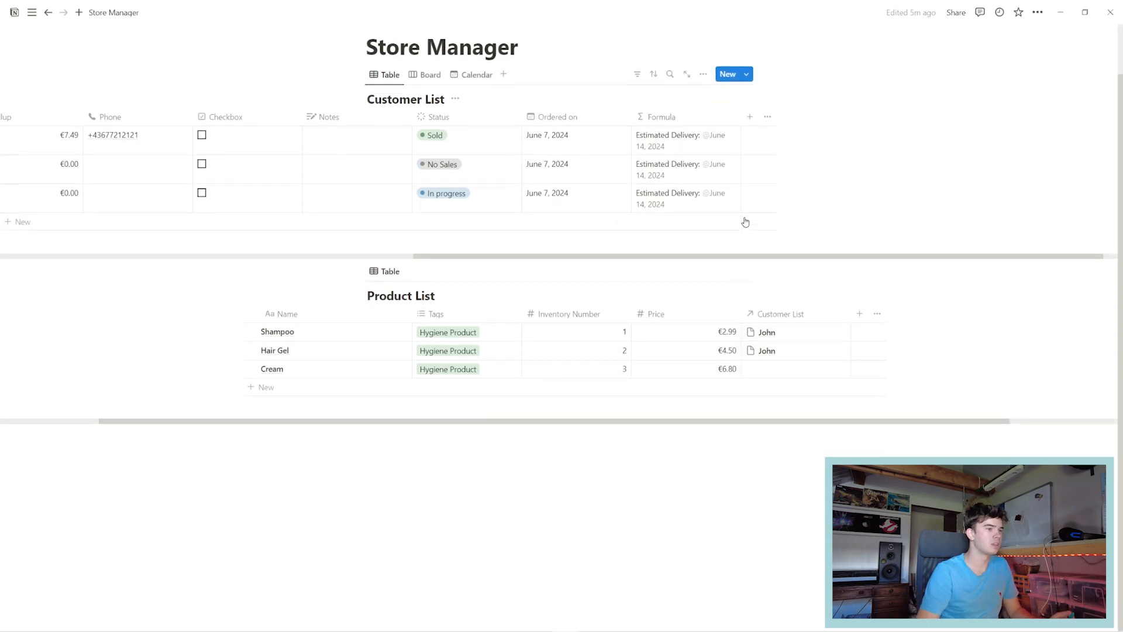
scroll(746, 223, up, 1)
scroll(737, 220, down, 1)
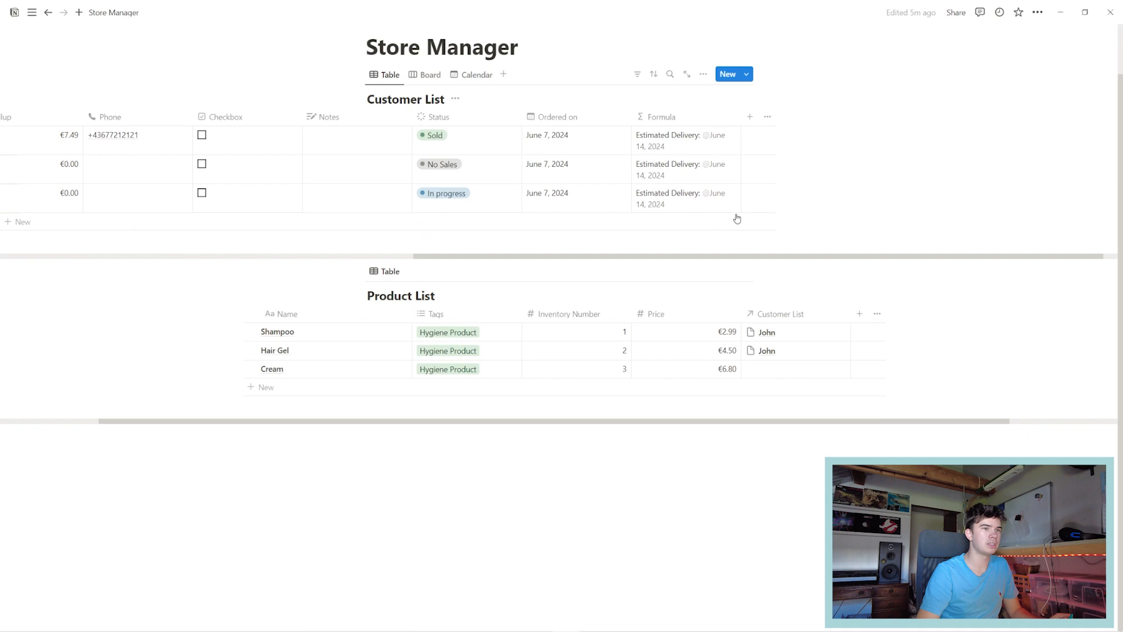
Add a Formula 1 column whose greeting starts "Hello" + Name + "Your Product".
click(749, 116)
click(772, 427)
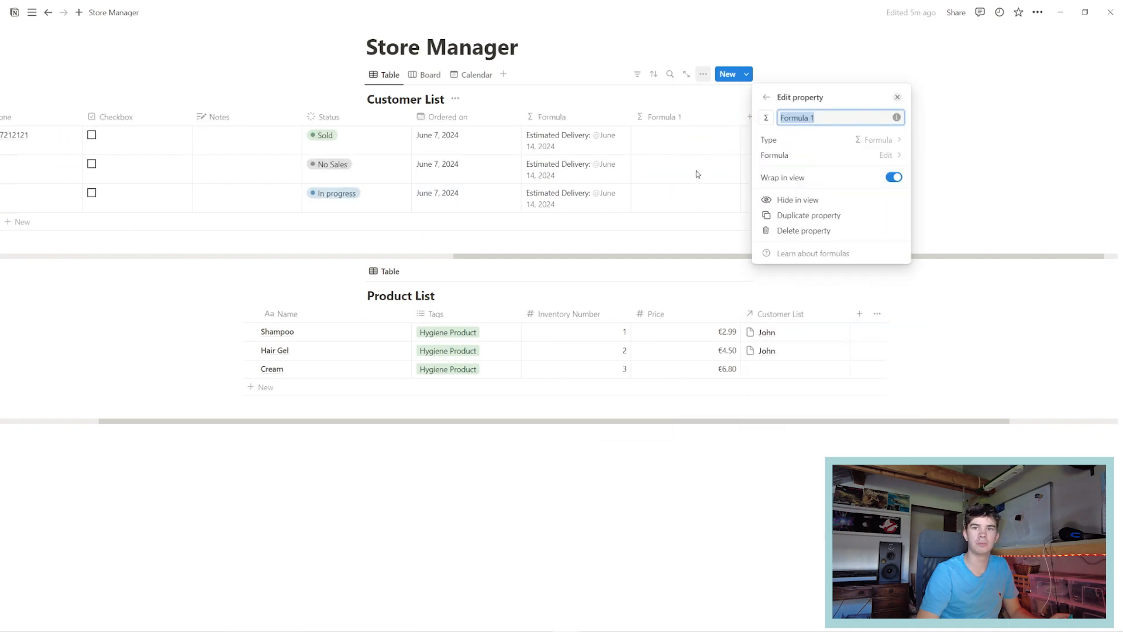
text("")
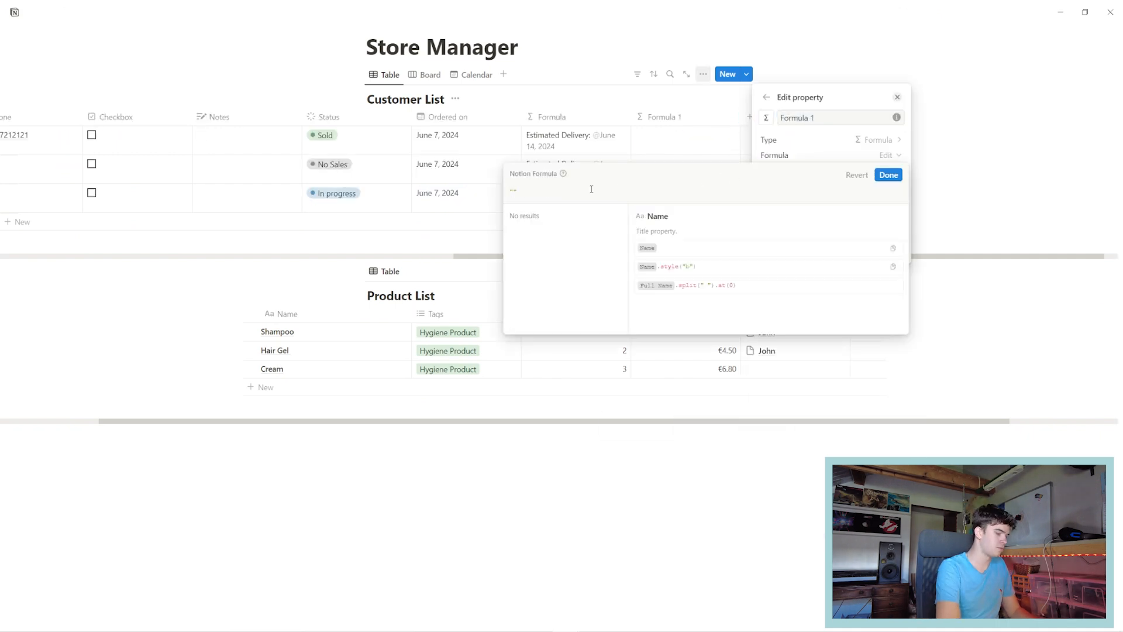
text(Hello )
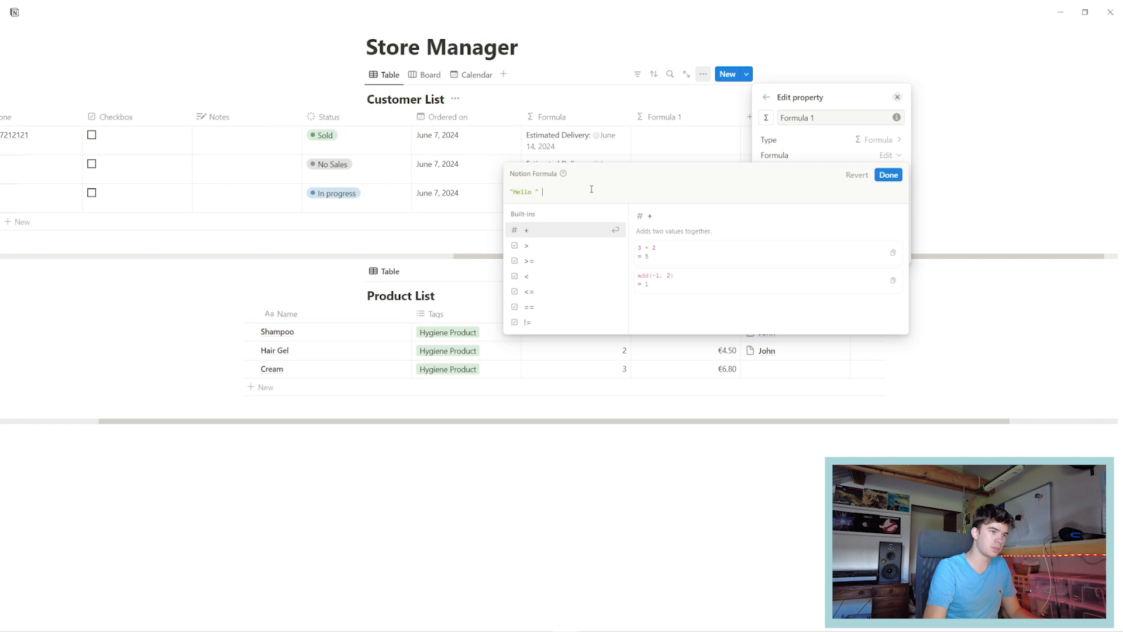
text(+)
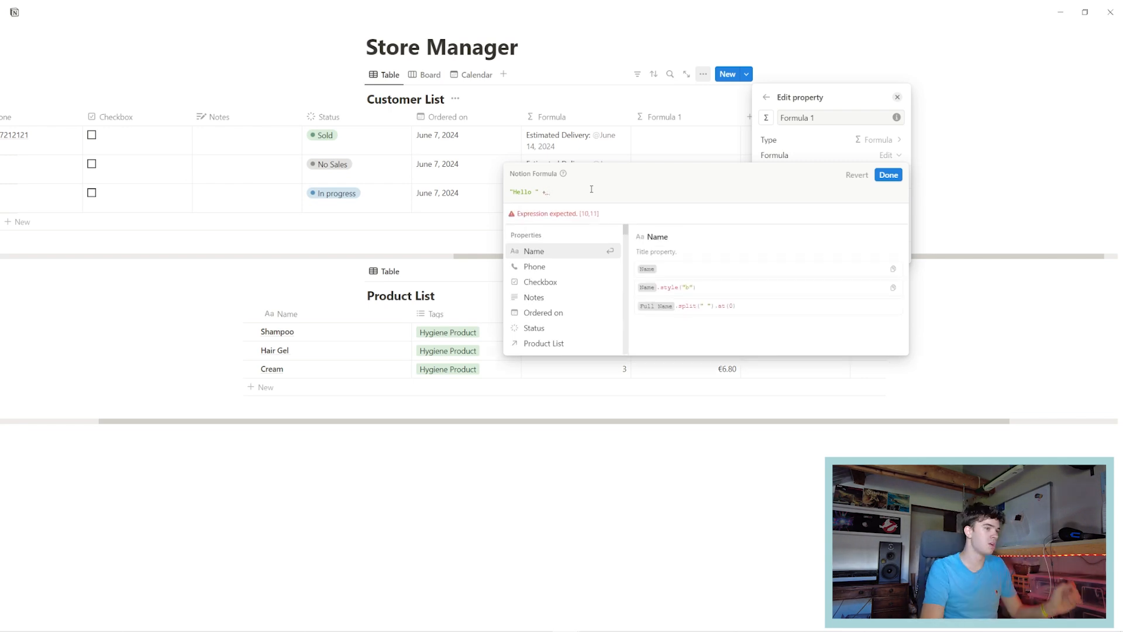
scroll(557, 289, down, 2)
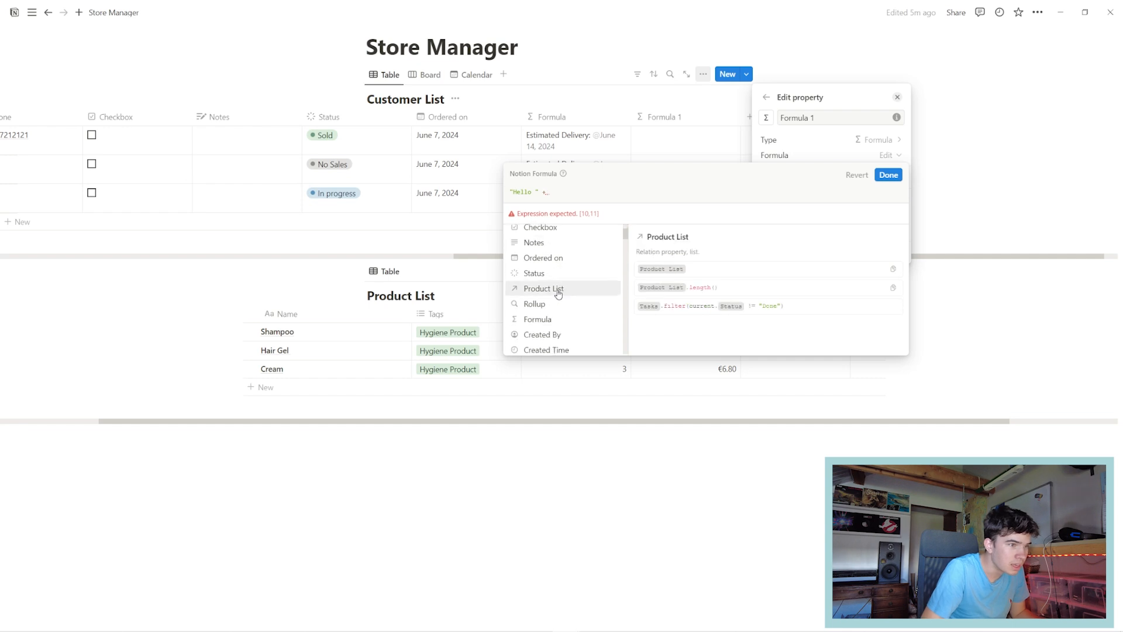
scroll(555, 258, up, 2)
click(534, 251)
text(+ Name +)
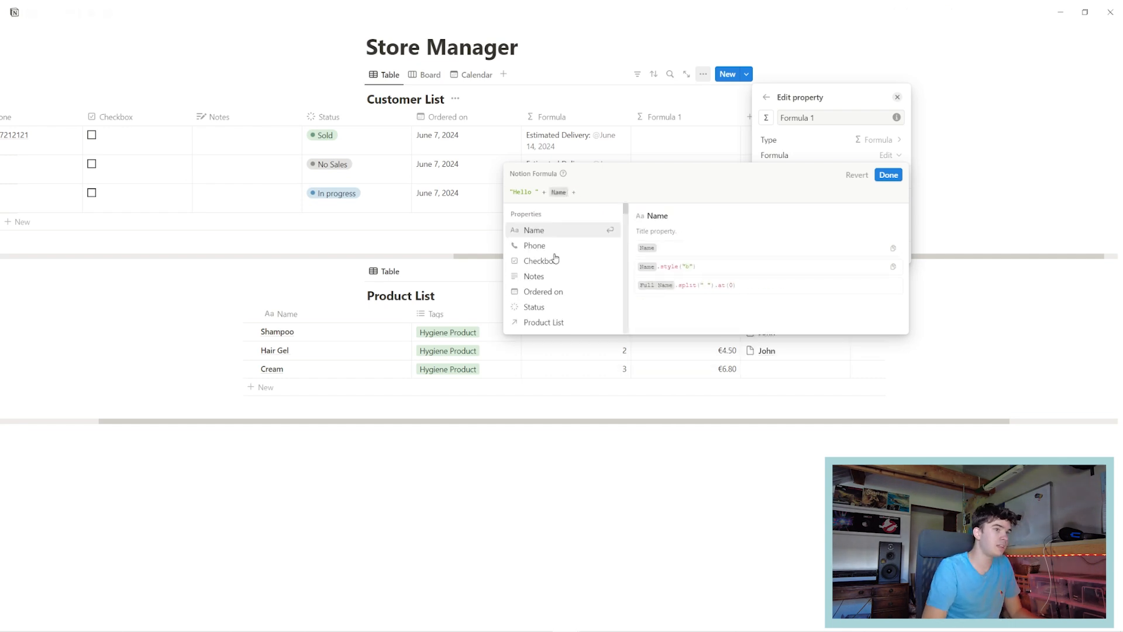
text("")
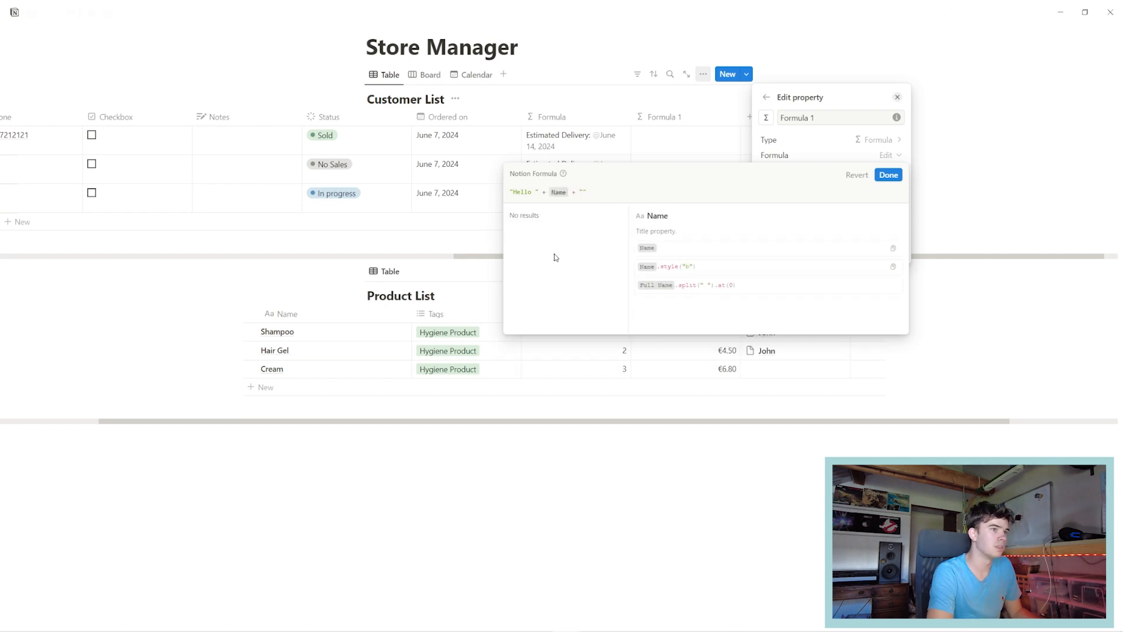
text(Your)
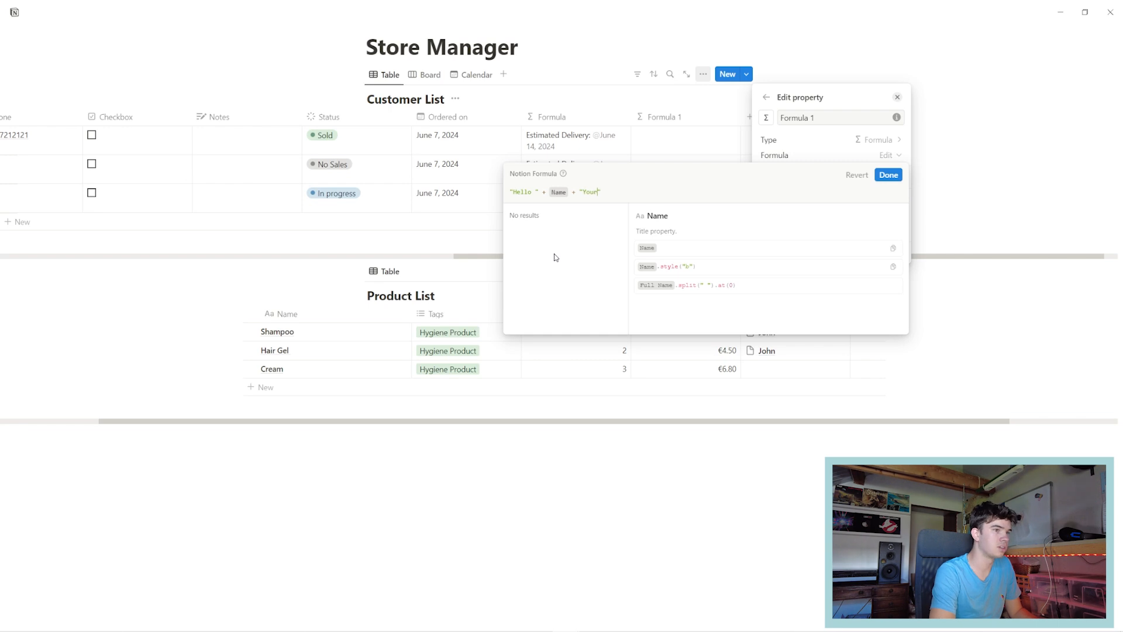
text( Product " +)
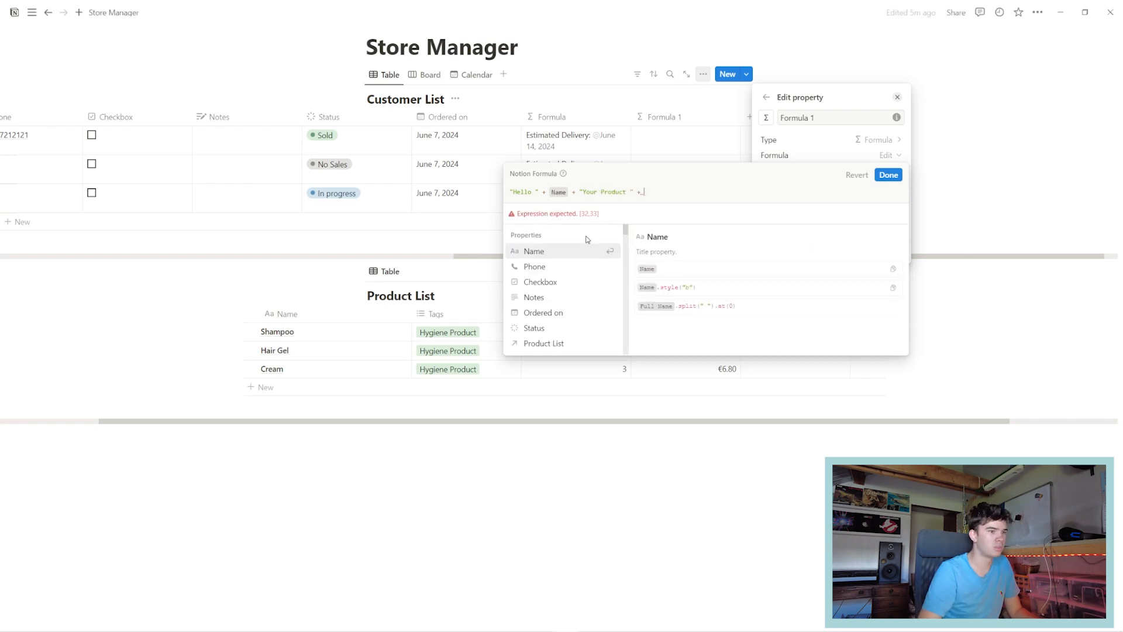
Append the Product List, a "will be delivered on" phrase and the Formula property to the greeting.
scroll(579, 275, down, 1)
click(551, 296)
text(+ "")
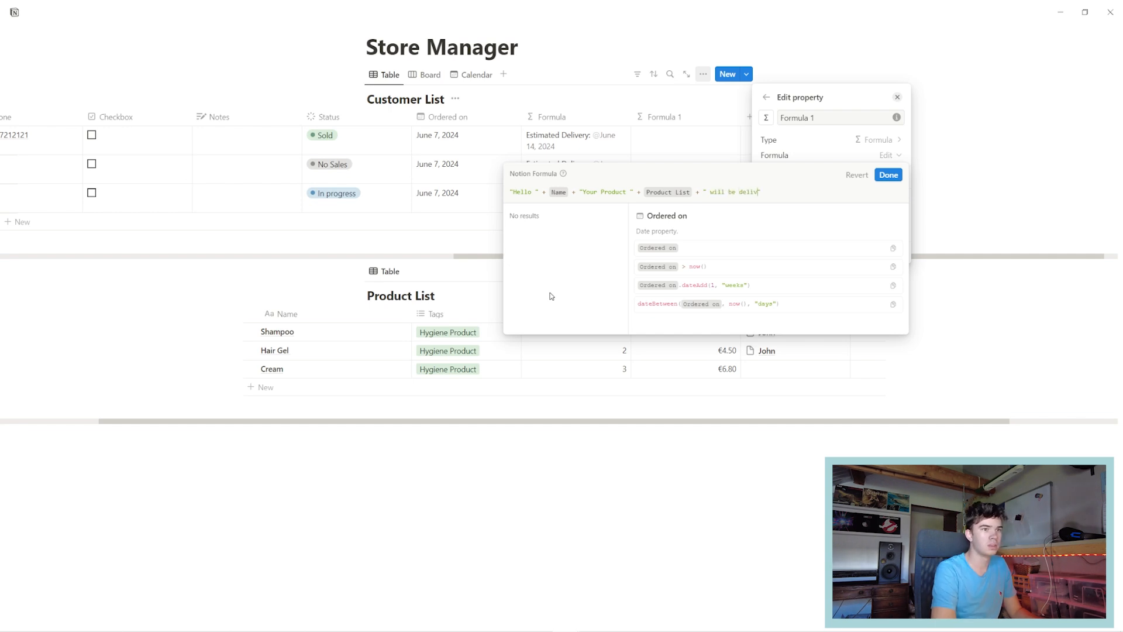
text(+ "")
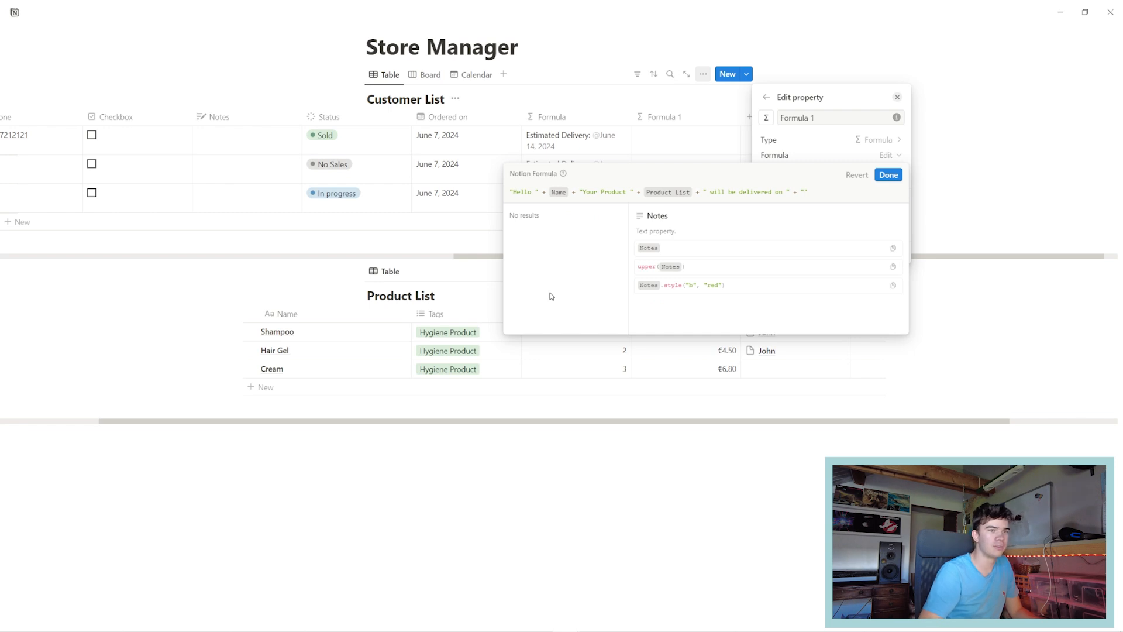
key(BackSpace)
key(BackSpace)
scroll(564, 253, down, 2)
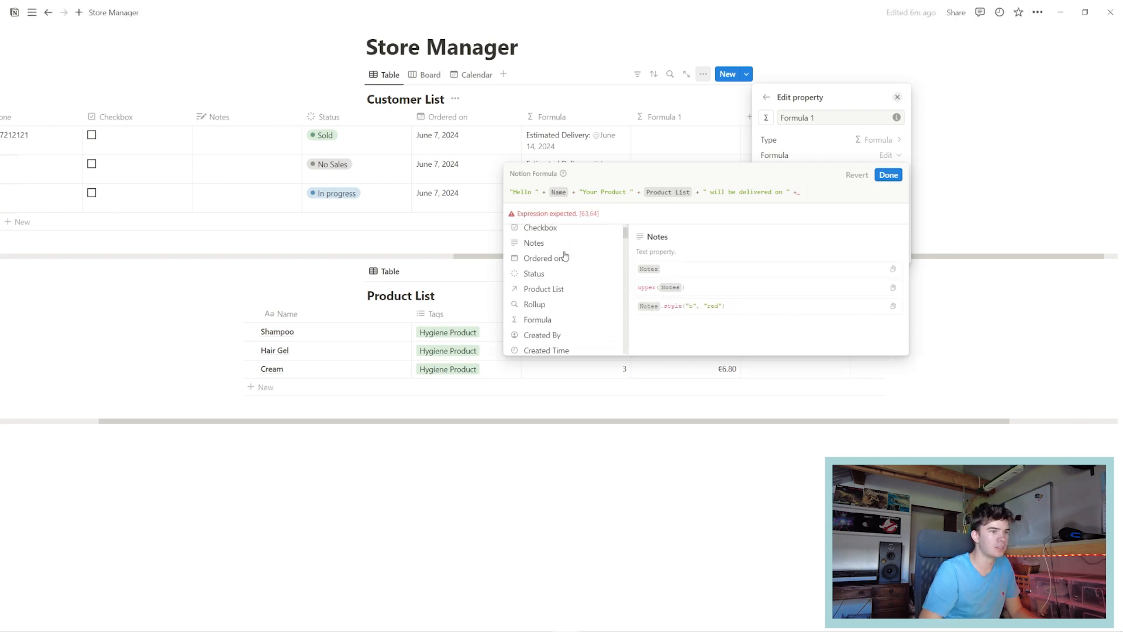
scroll(534, 275, down, 3)
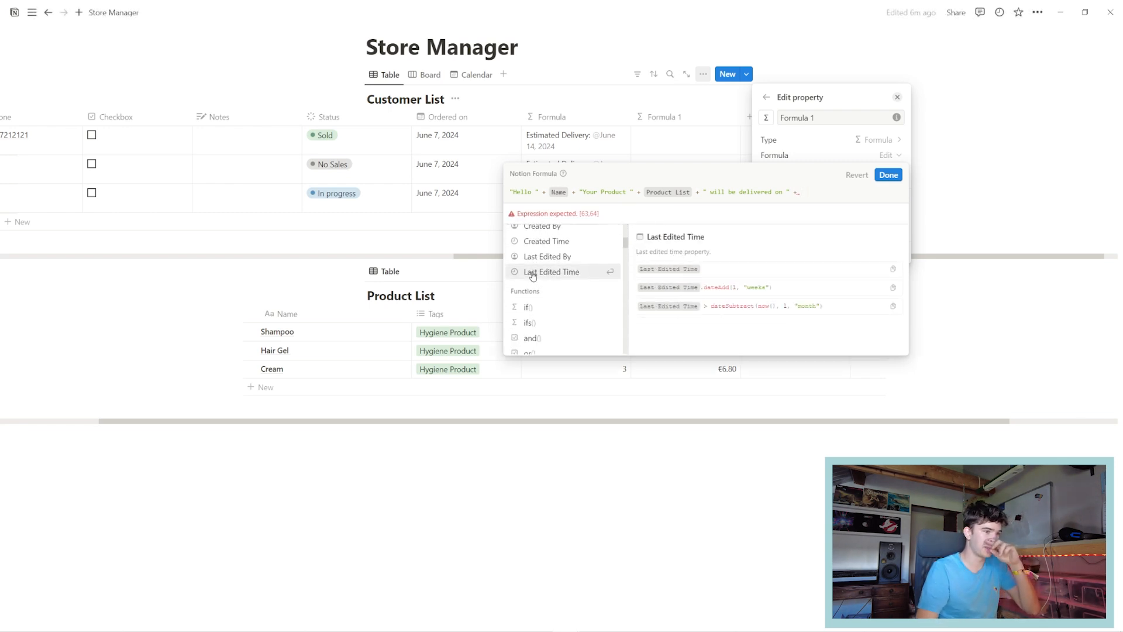
scroll(533, 275, up, 1)
click(537, 265)
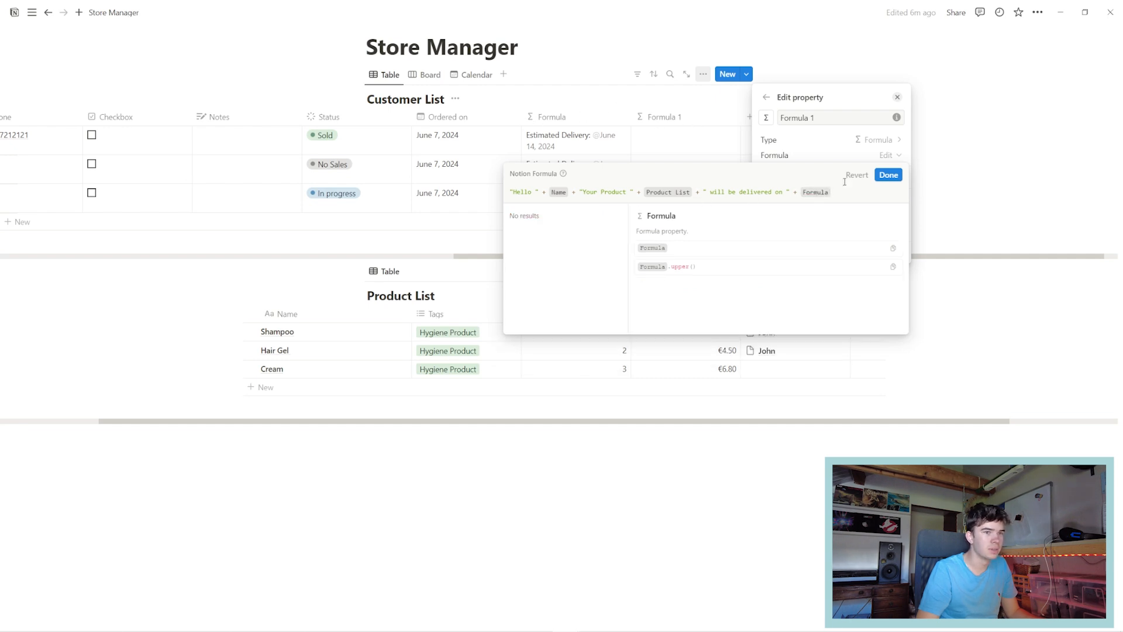
Save the greeting and strip "Estimated Delivery: " so the Formula column shows only June 14, 2024.
click(888, 174)
click(568, 164)
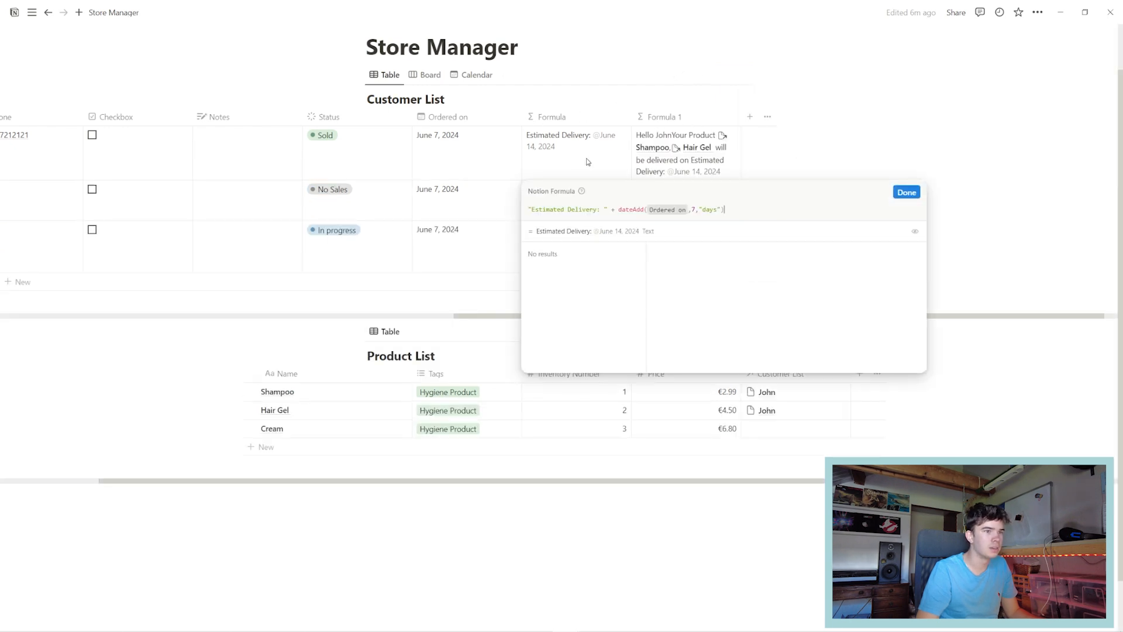
drag(603, 208, 502, 216)
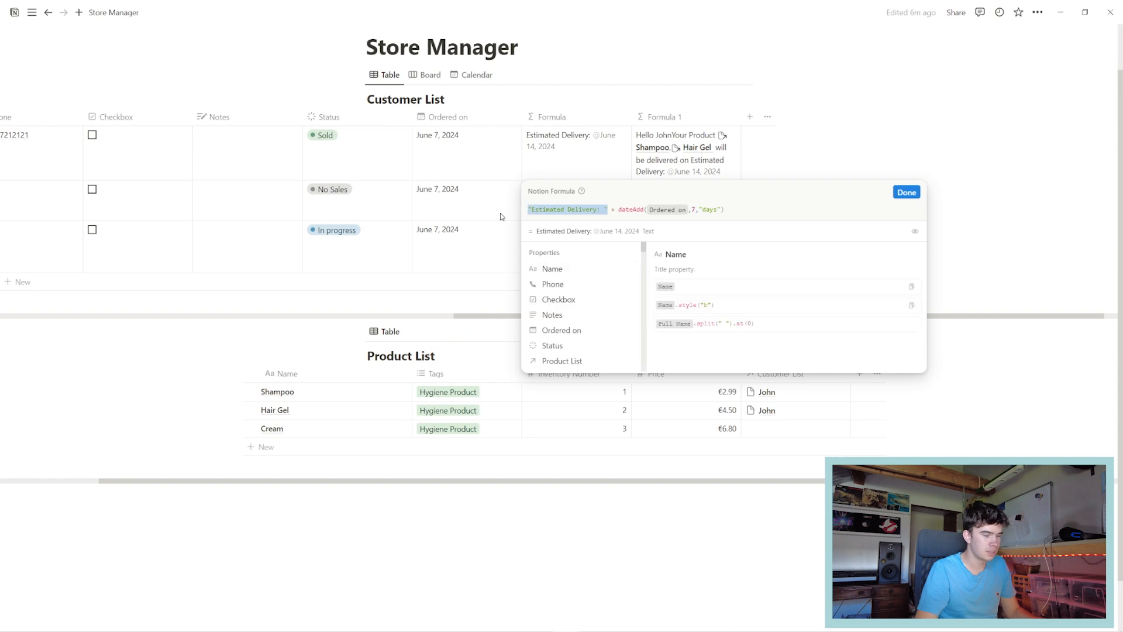
key(BackSpace)
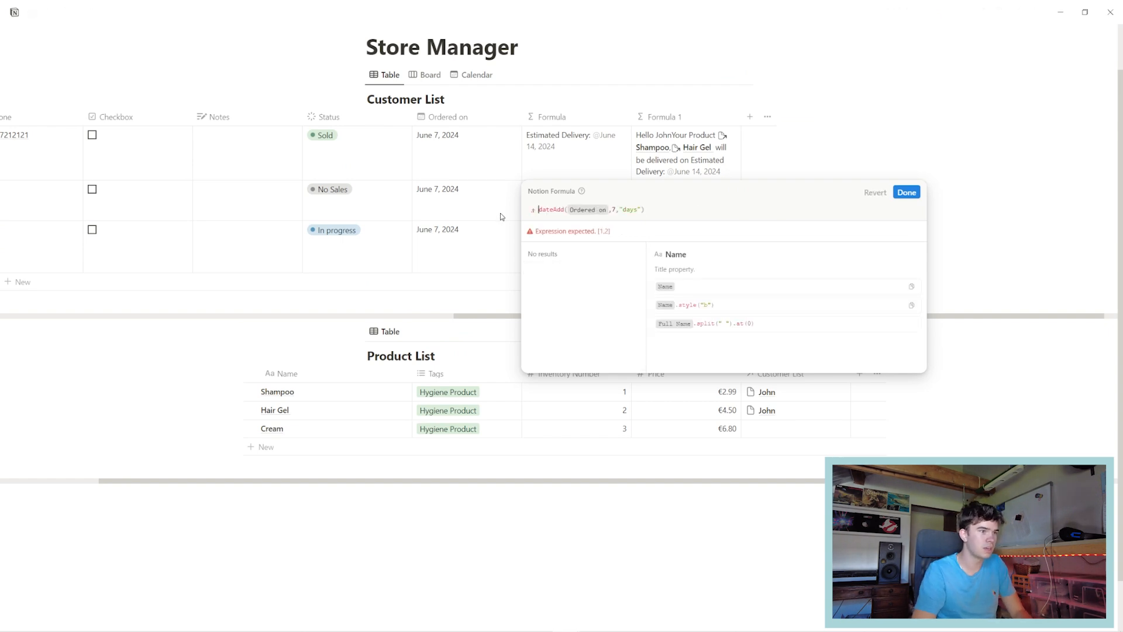
key(Delete)
key(Delete)
click(906, 192)
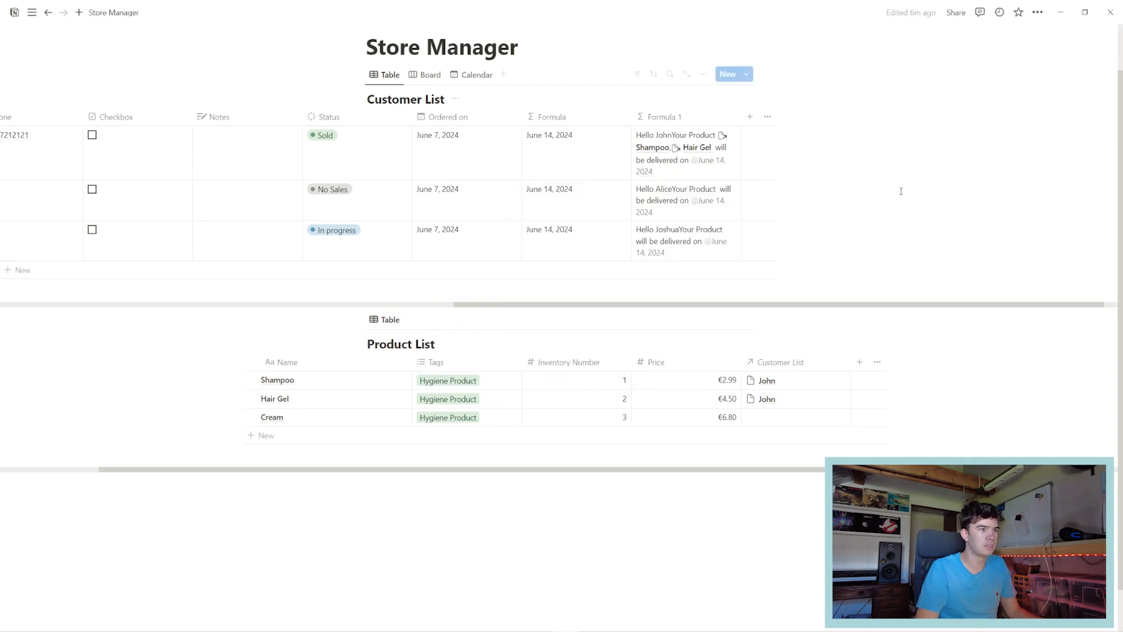
Insert a comma after the name, before Your Product, in the Formula 1 greeting.
click(664, 144)
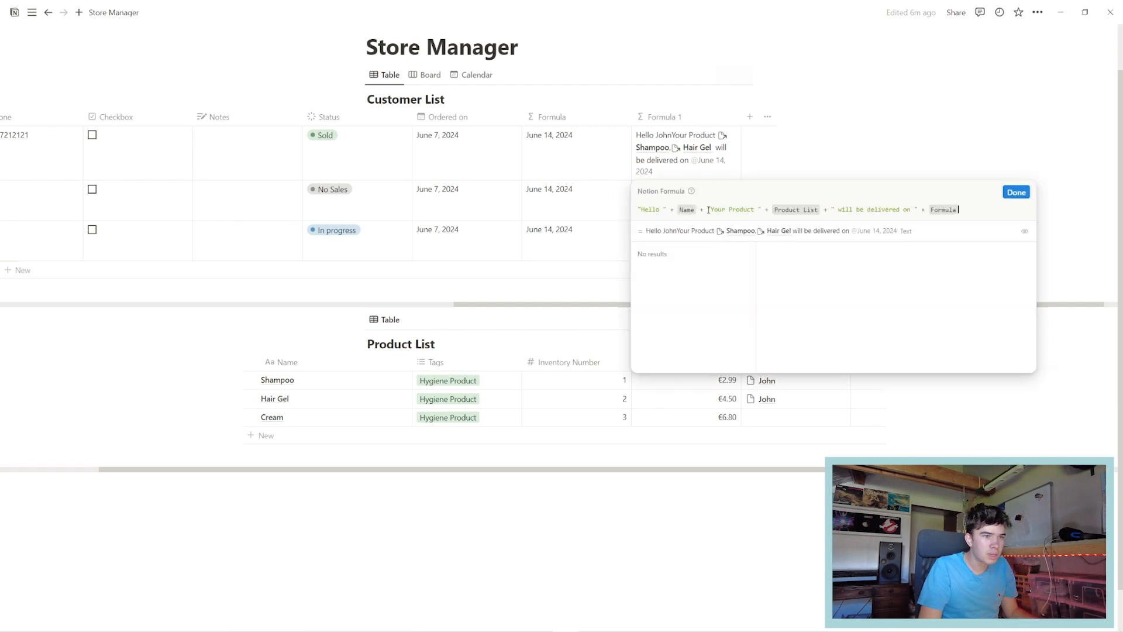
click(712, 209)
text(,)
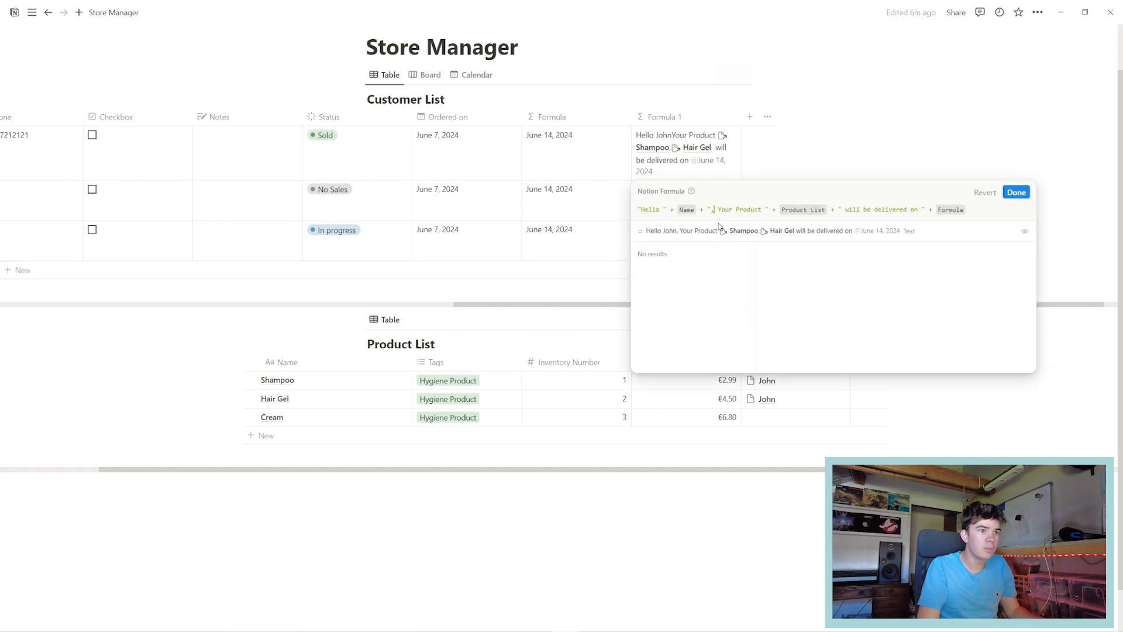
click(1017, 193)
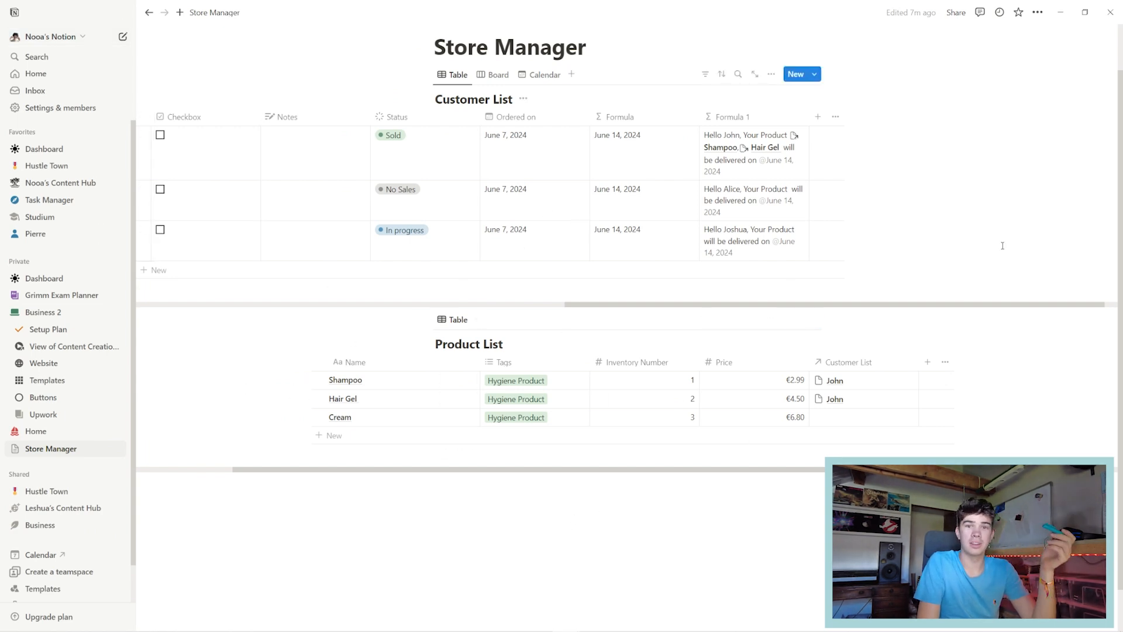
click(956, 12)
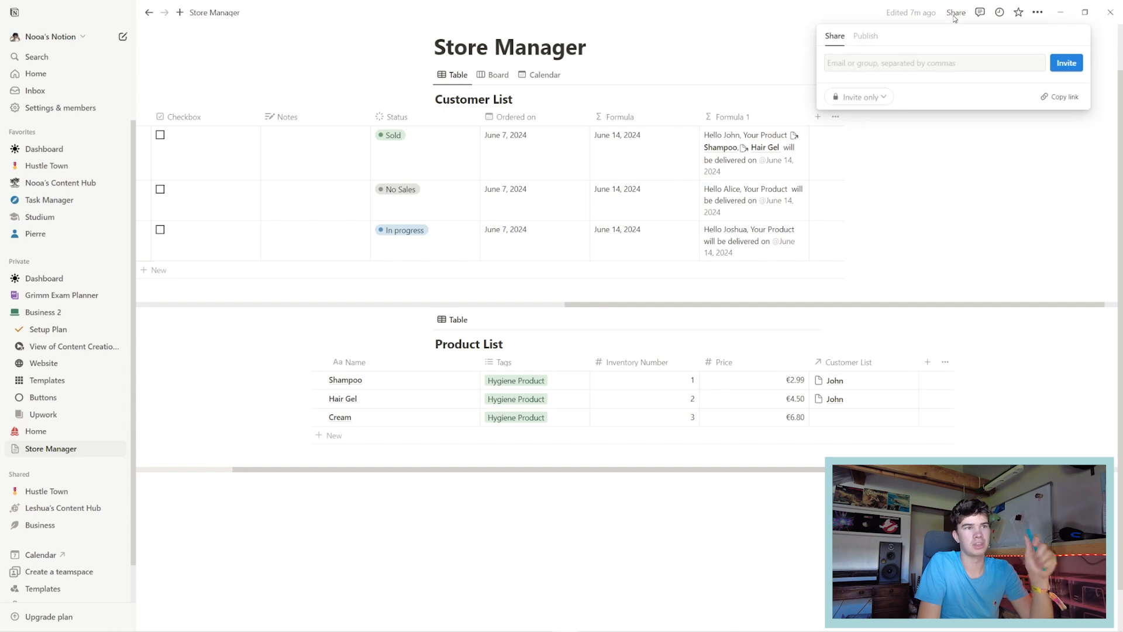
click(899, 65)
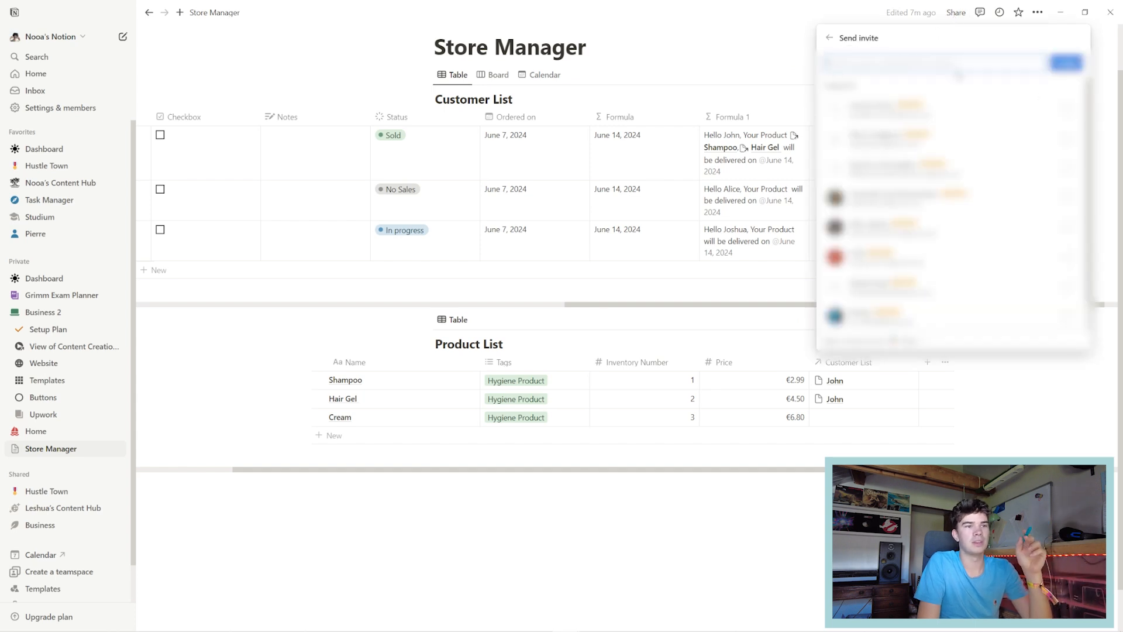
click(830, 41)
click(866, 63)
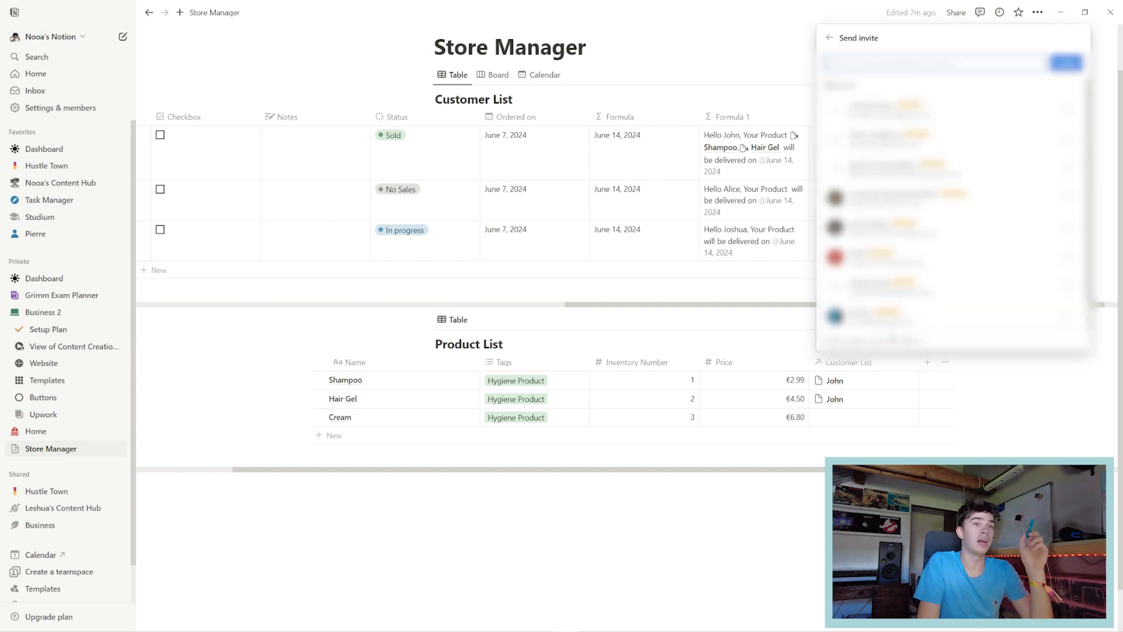
click(829, 39)
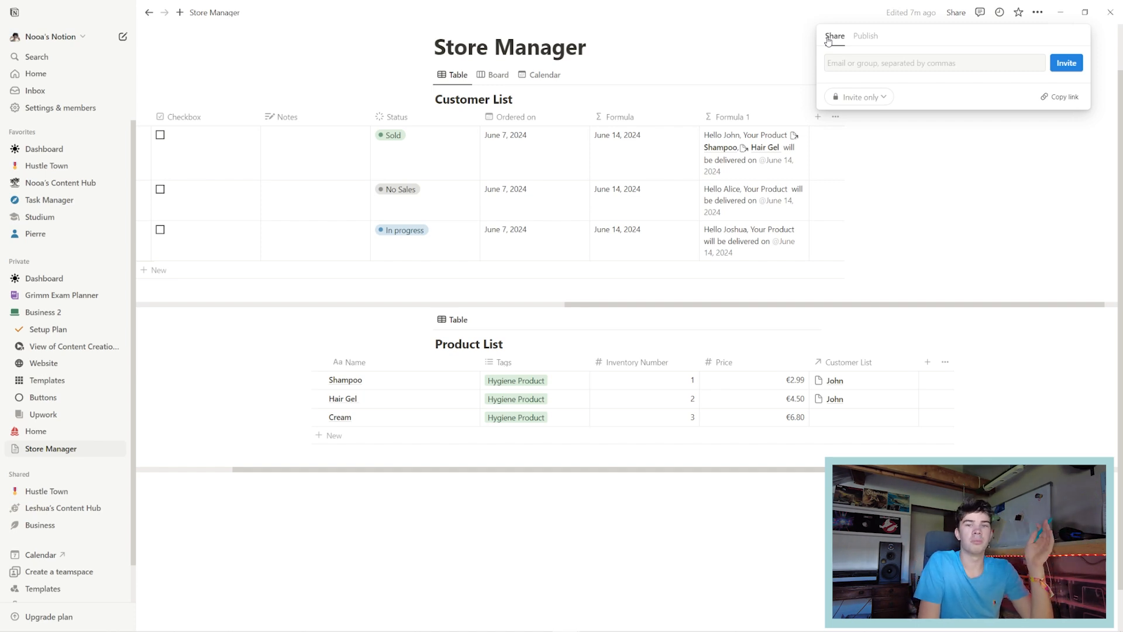
Publish the Store Manager page to the web, select its public URL, then unpublish it.
click(866, 37)
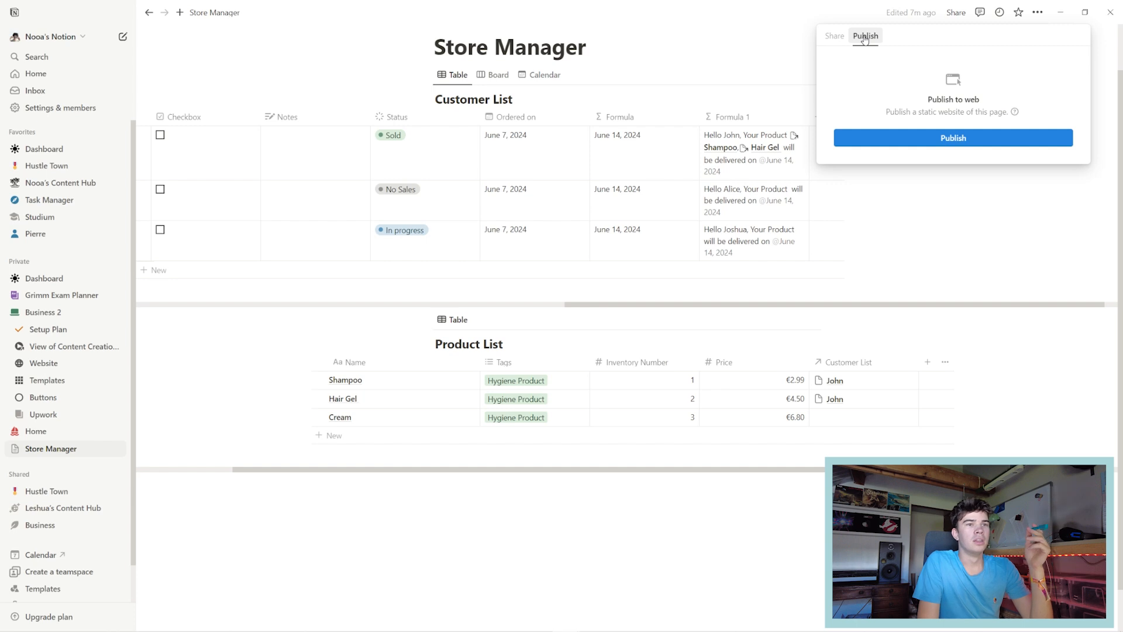
click(935, 139)
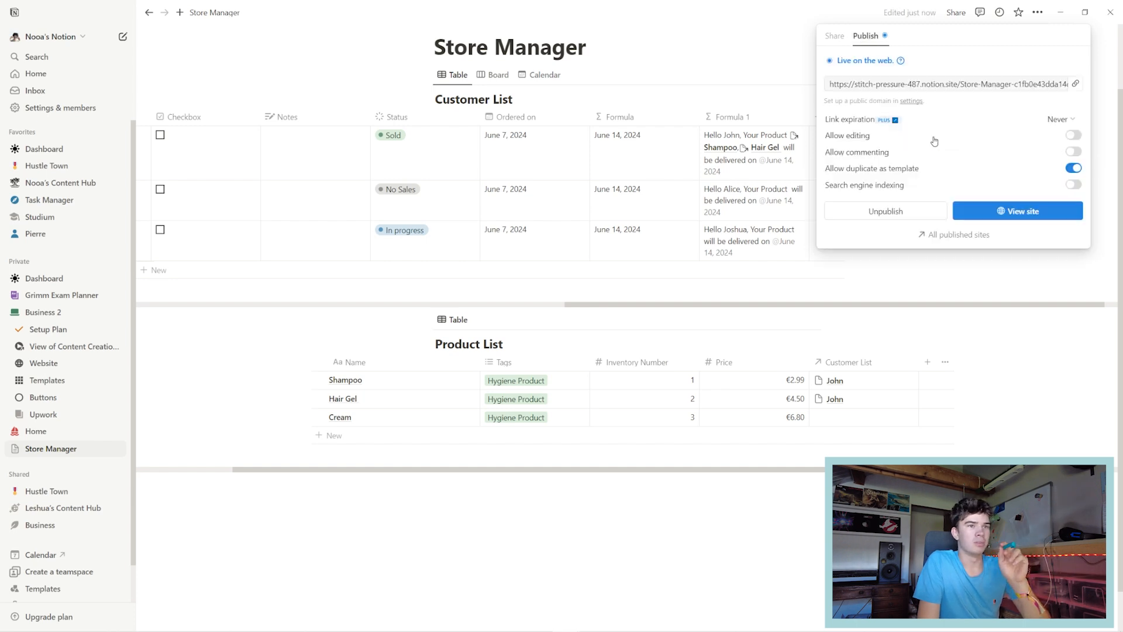
drag(831, 88, 988, 88)
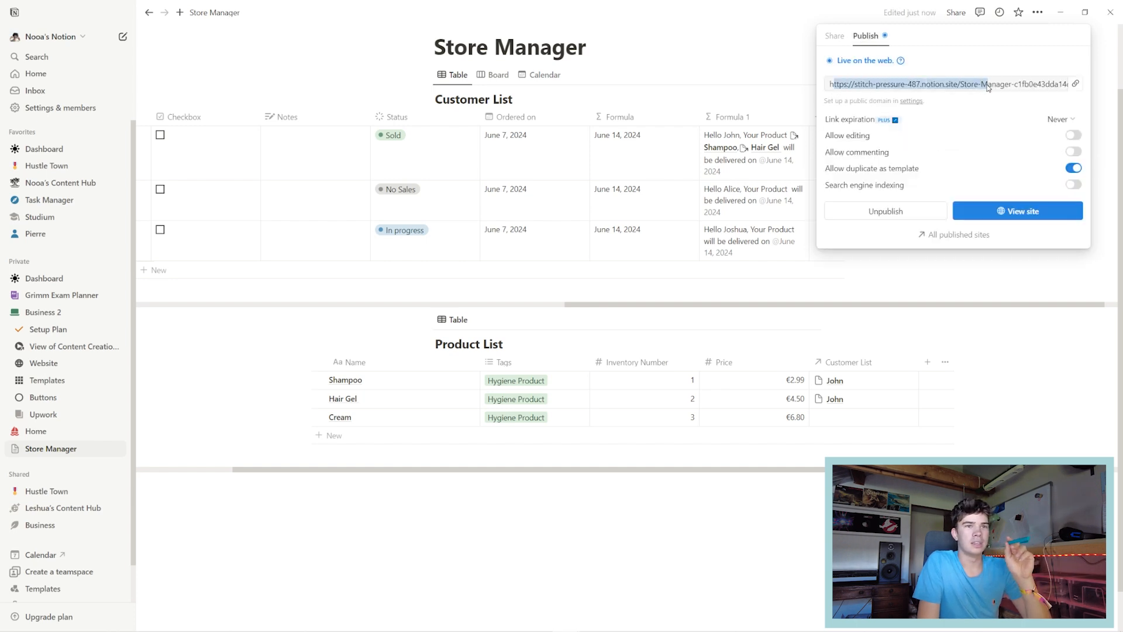
click(1048, 112)
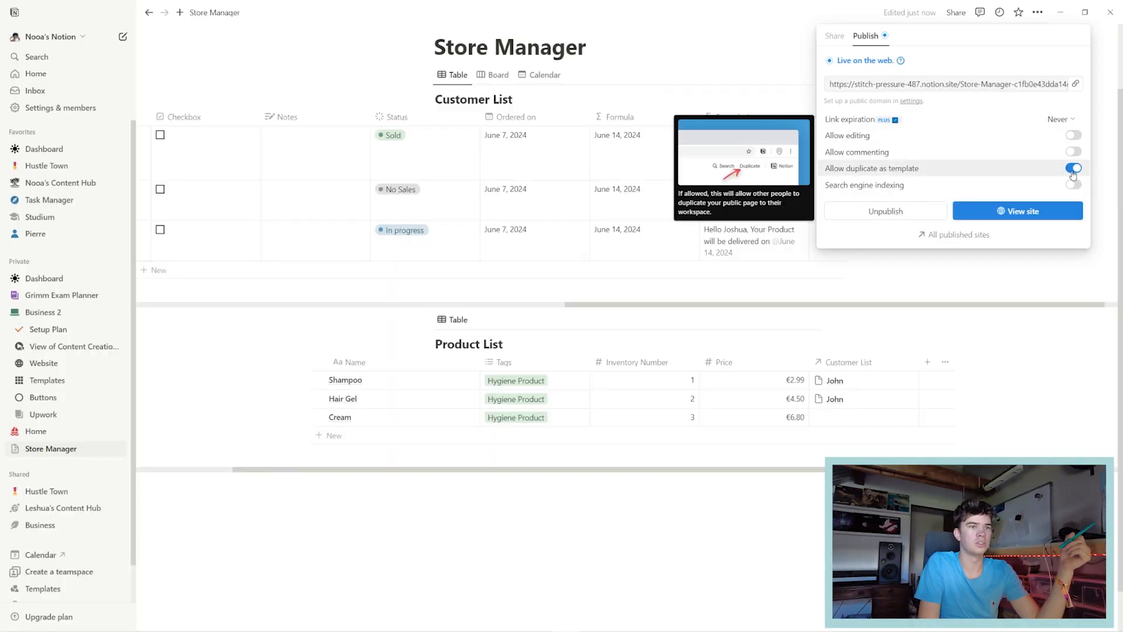
click(876, 211)
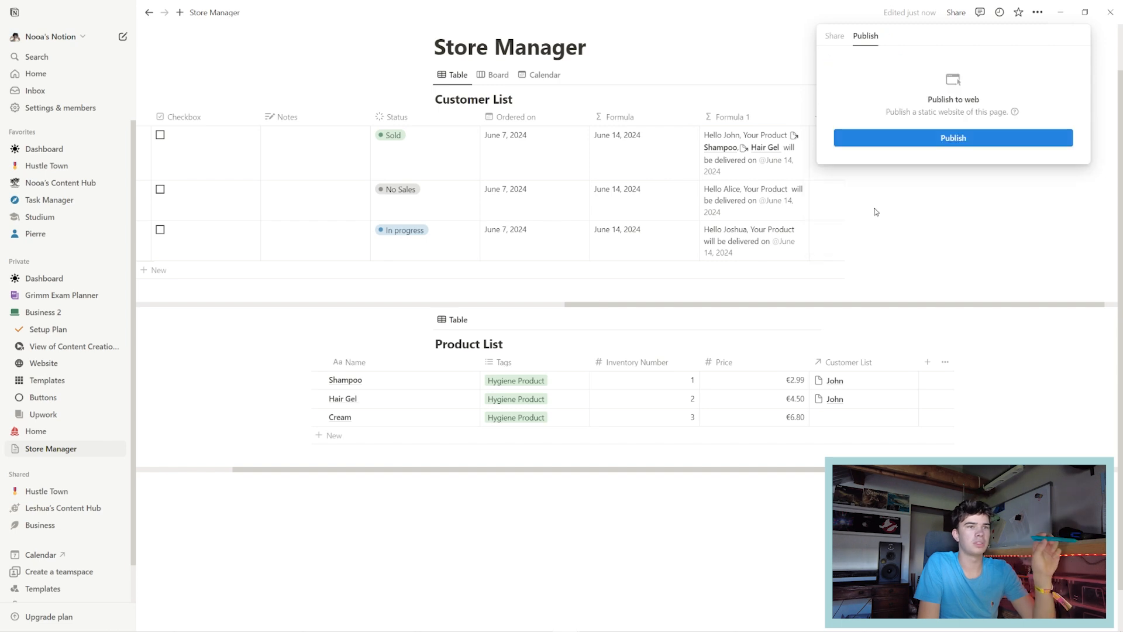
Review the invite permission levels, keeping Full access, then close the sharing panel.
click(827, 37)
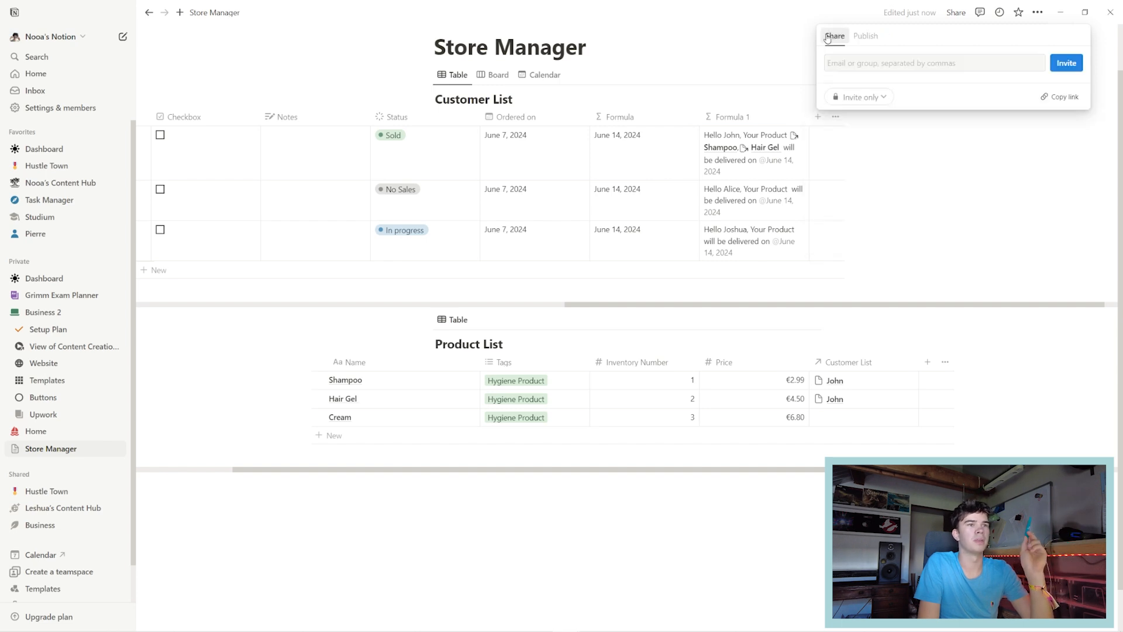
click(1000, 63)
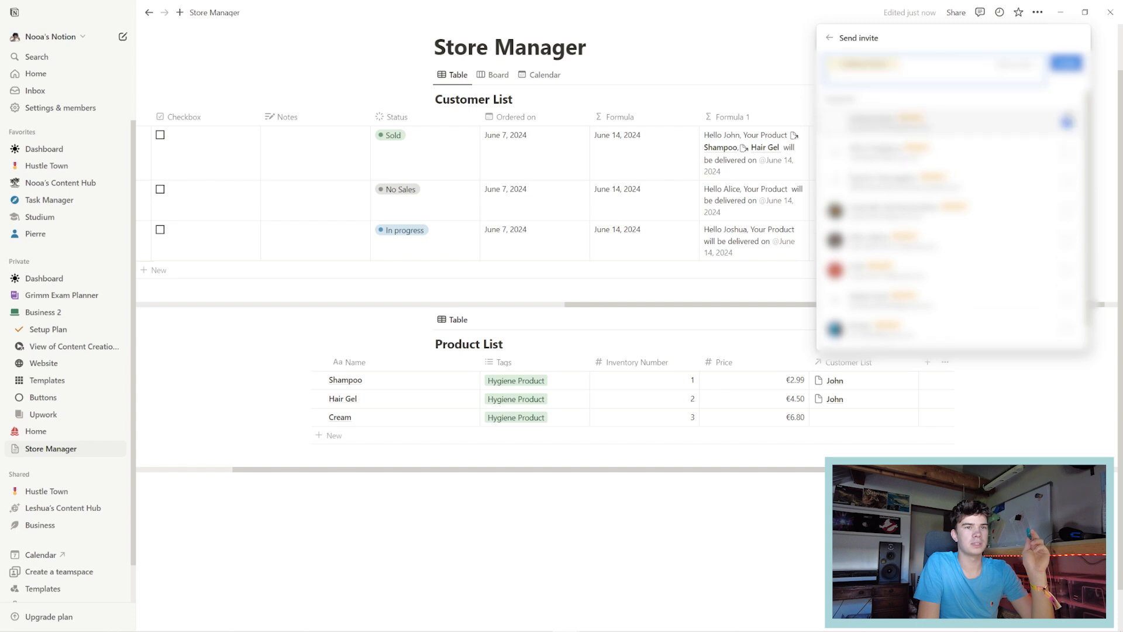
click(1007, 64)
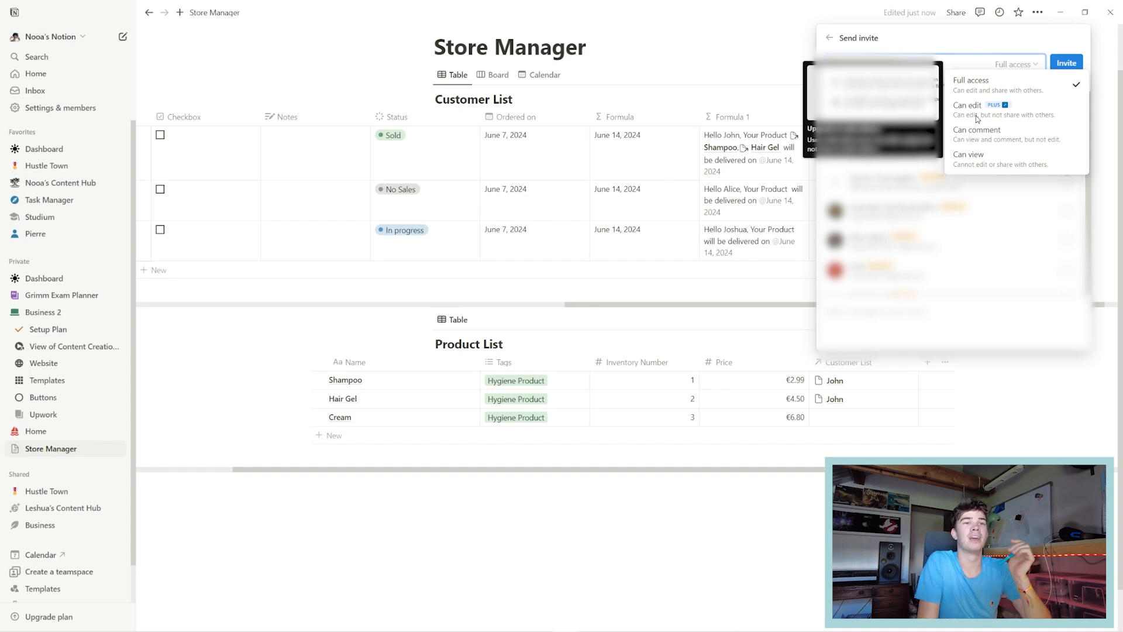
click(1031, 68)
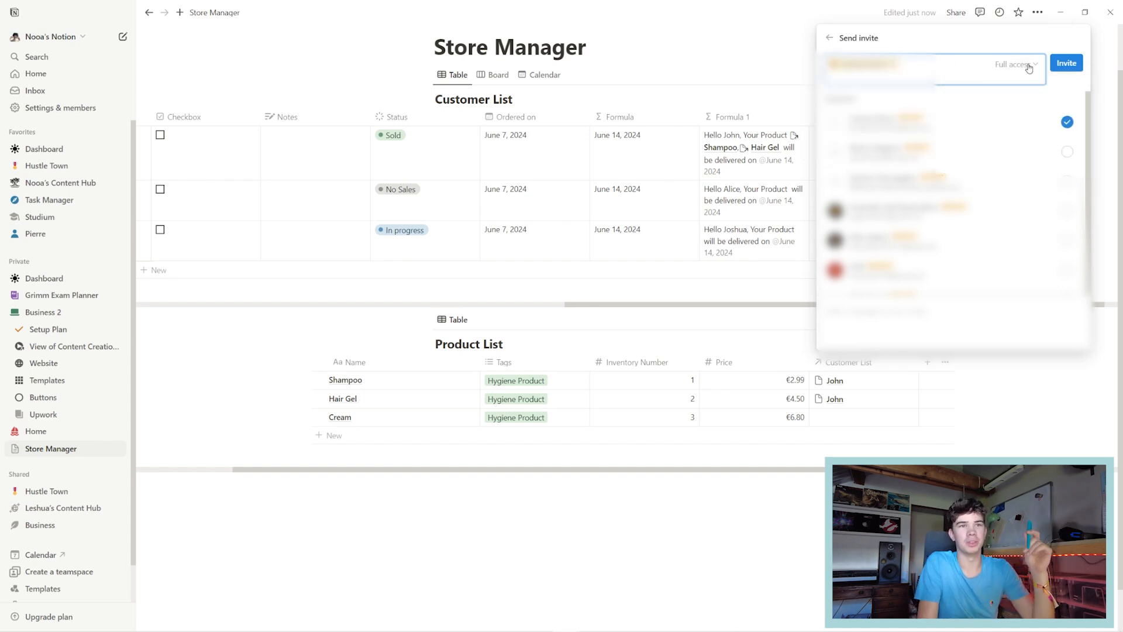
click(831, 39)
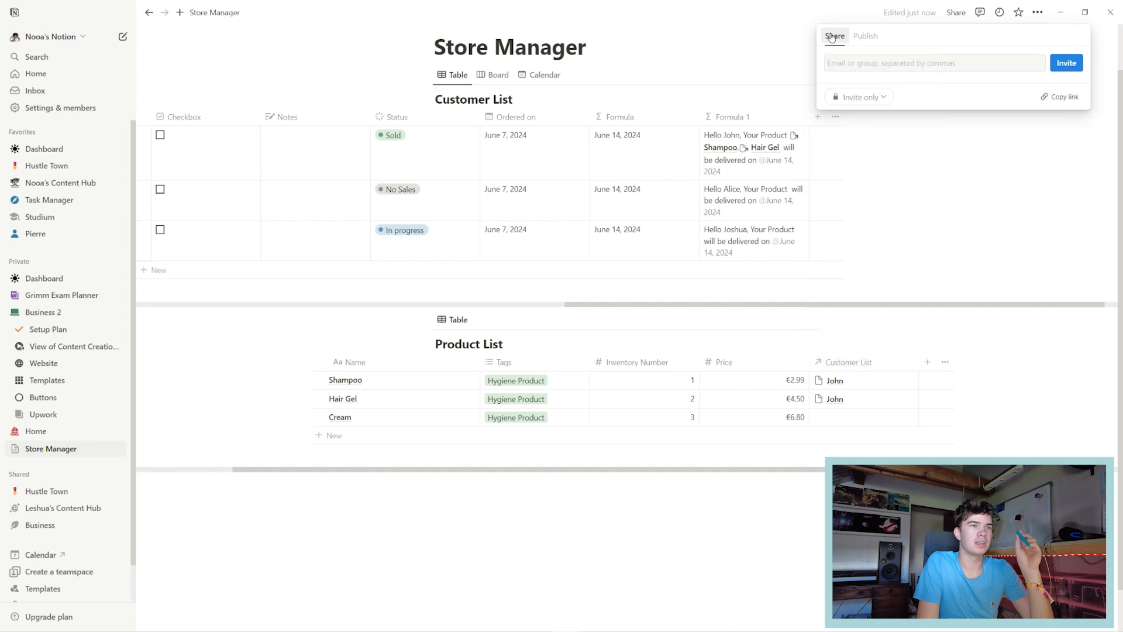
click(752, 44)
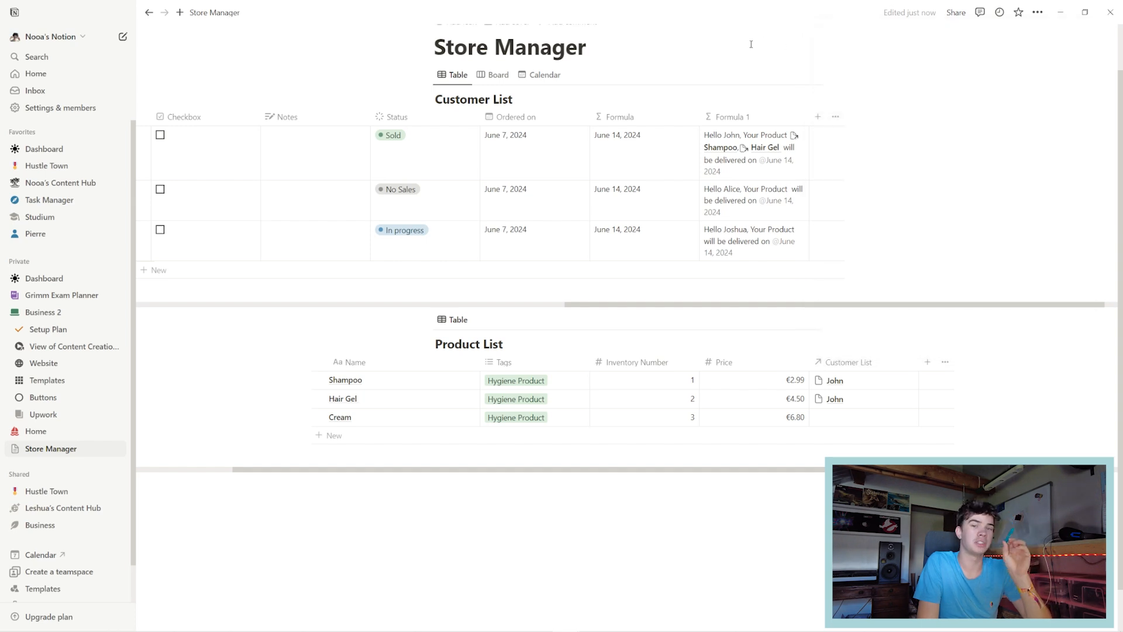